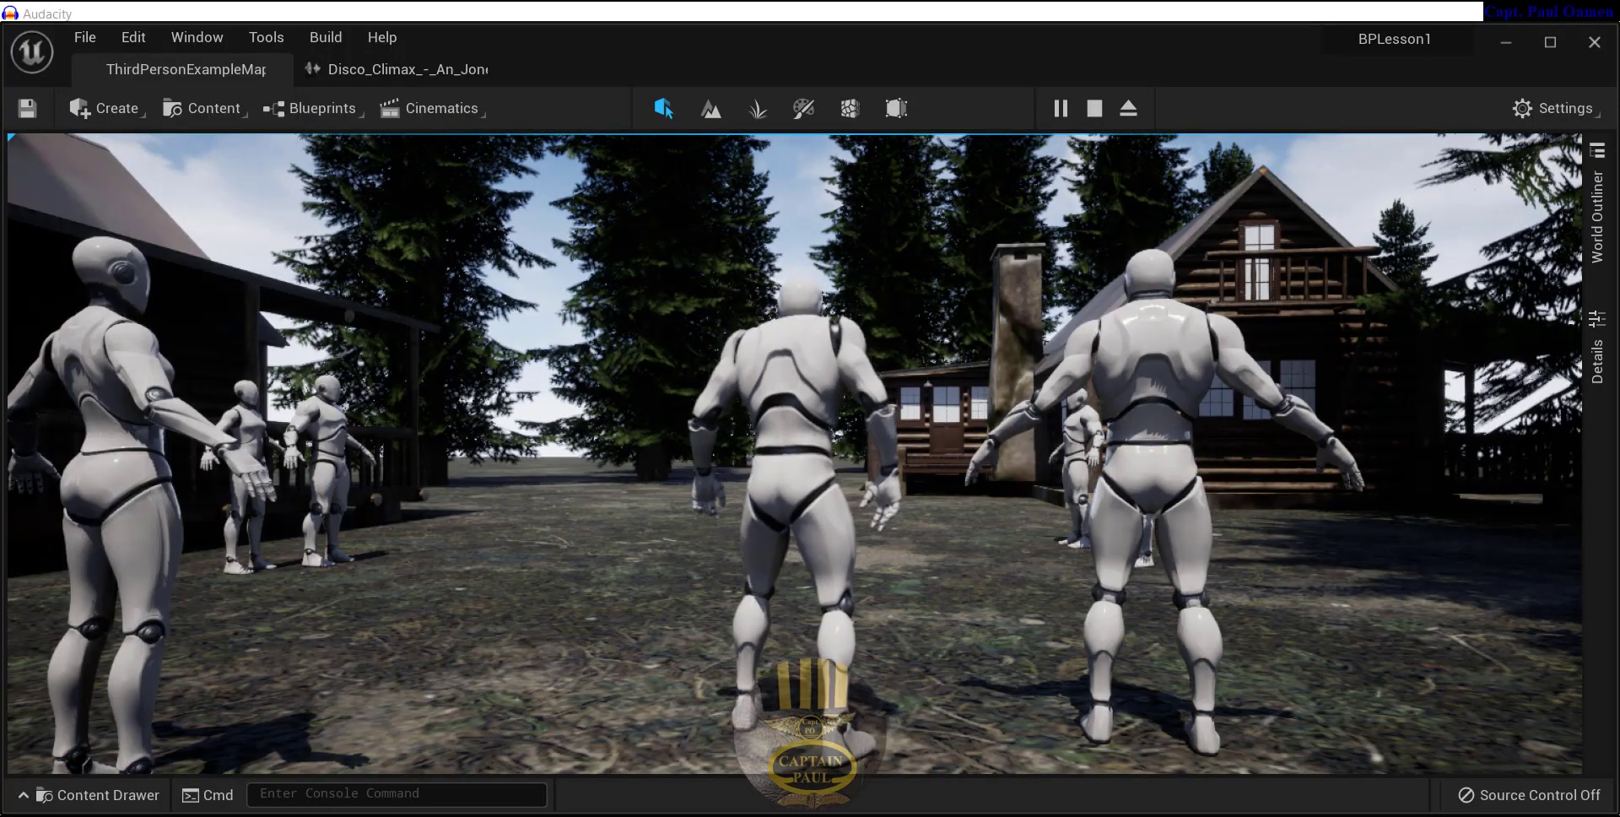
Step: In the Play-in-Editor session, run the character forward and jump several times
left_click(1219, 635)
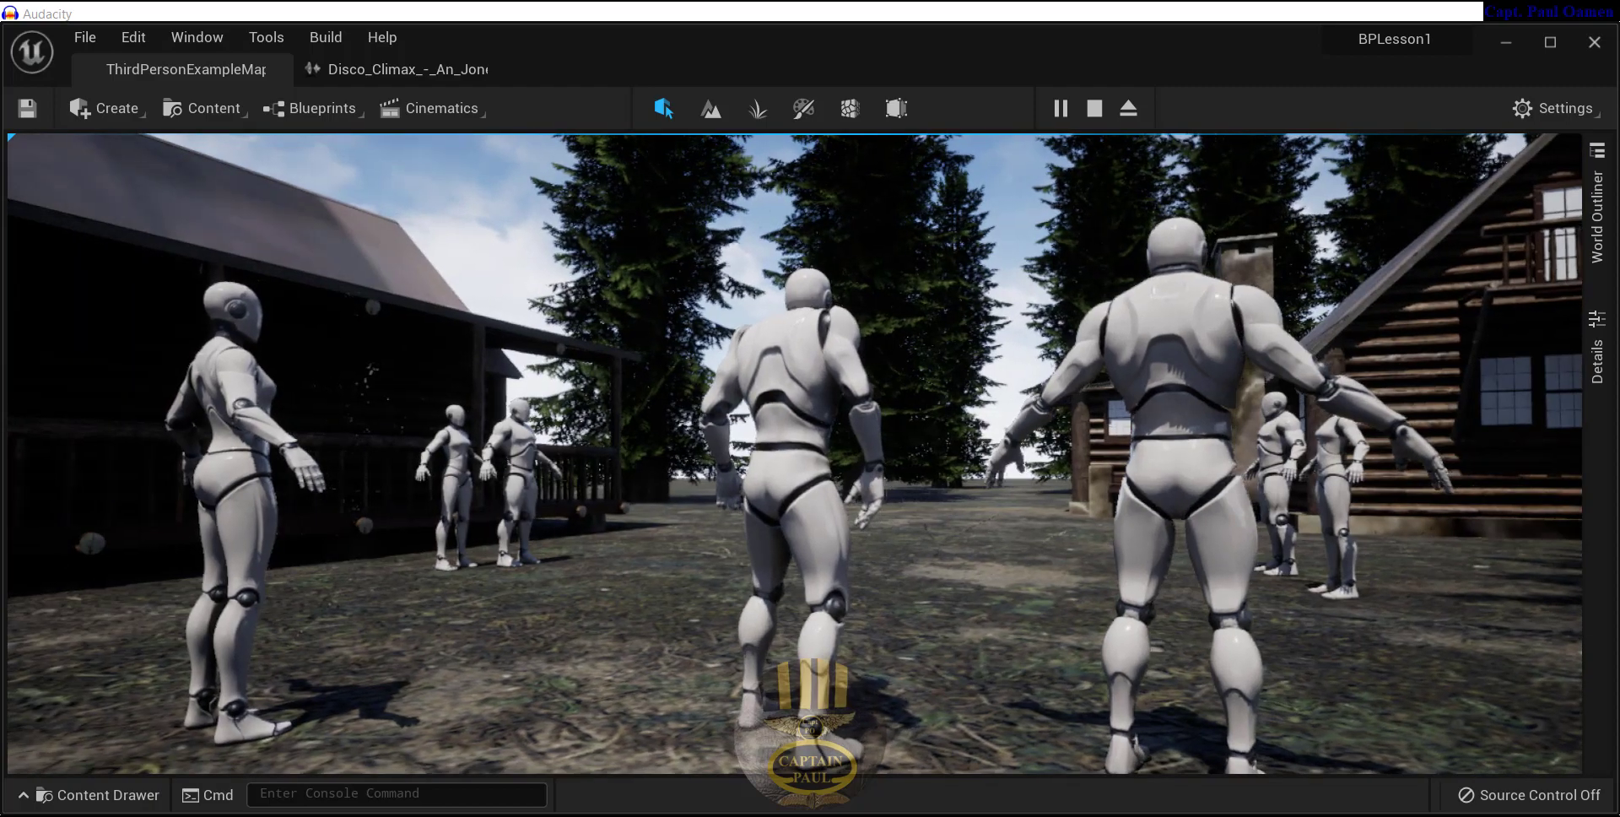
key("w")
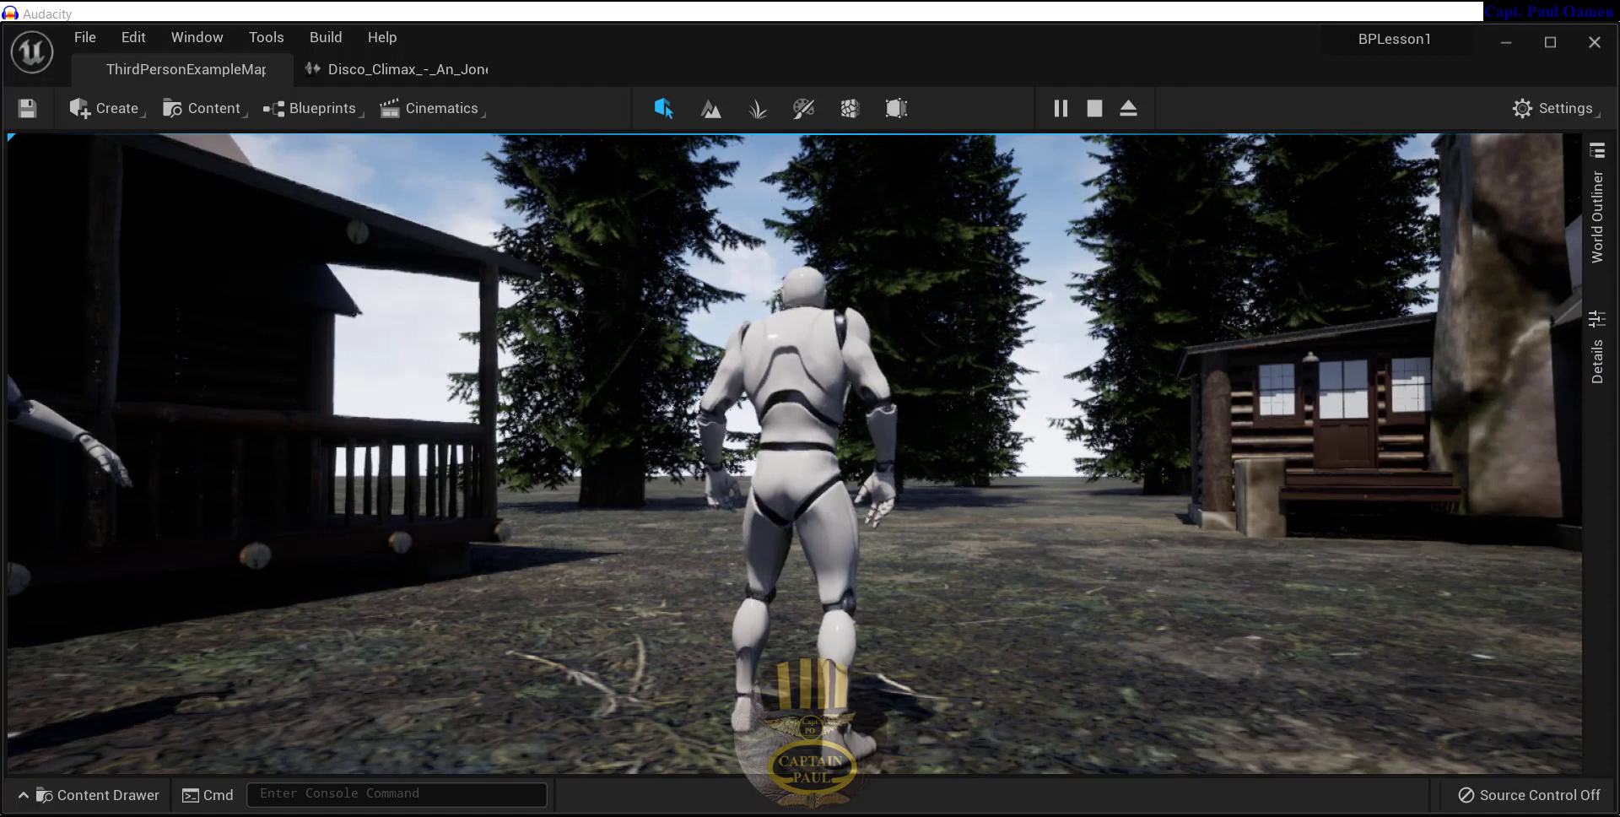
key("w")
key("space")
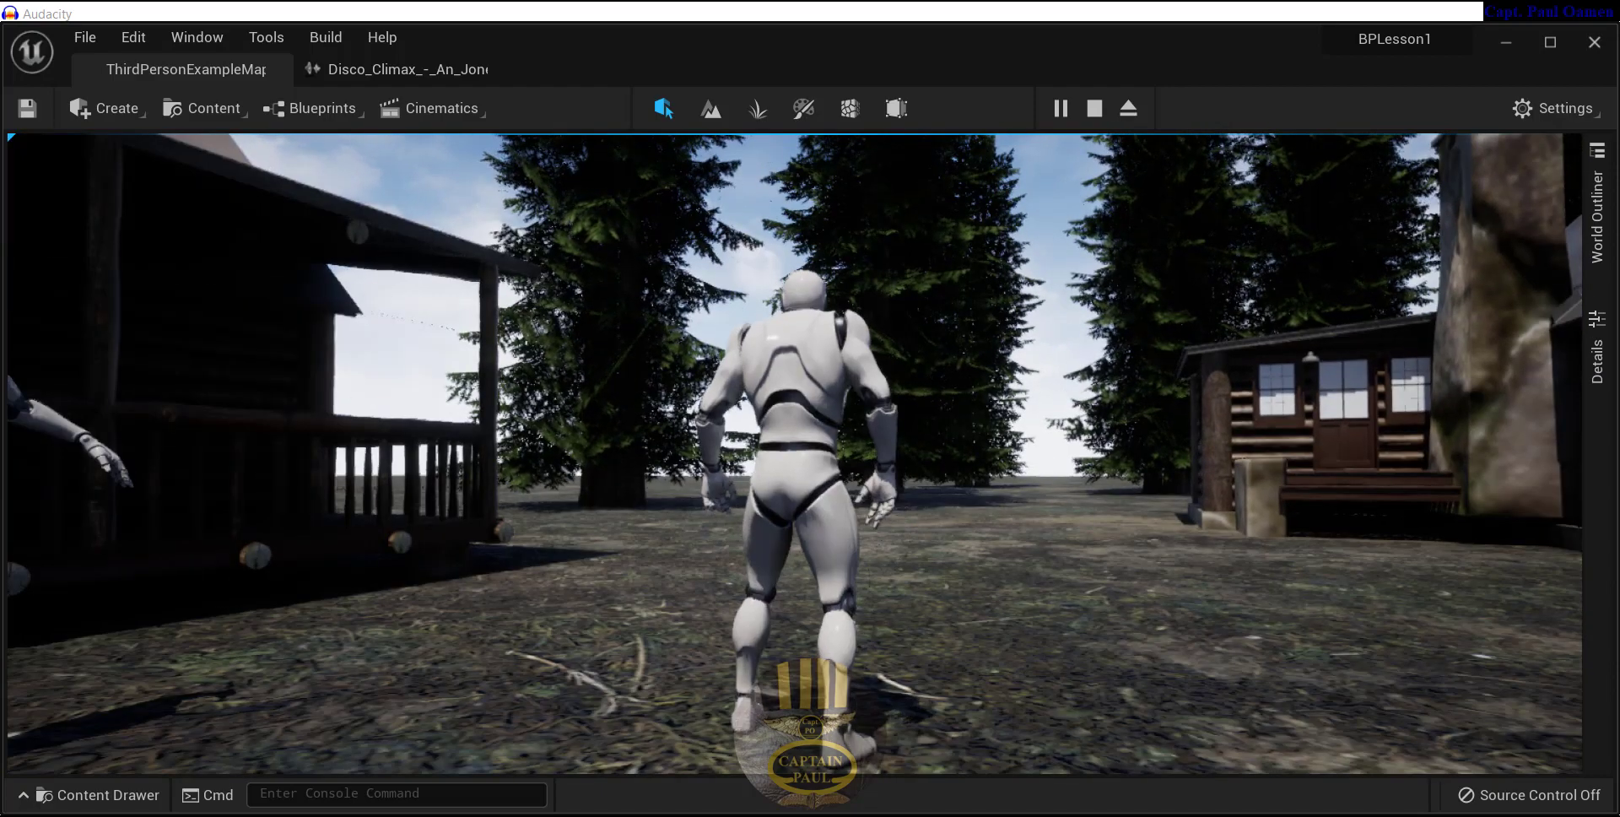
key("w")
key("space")
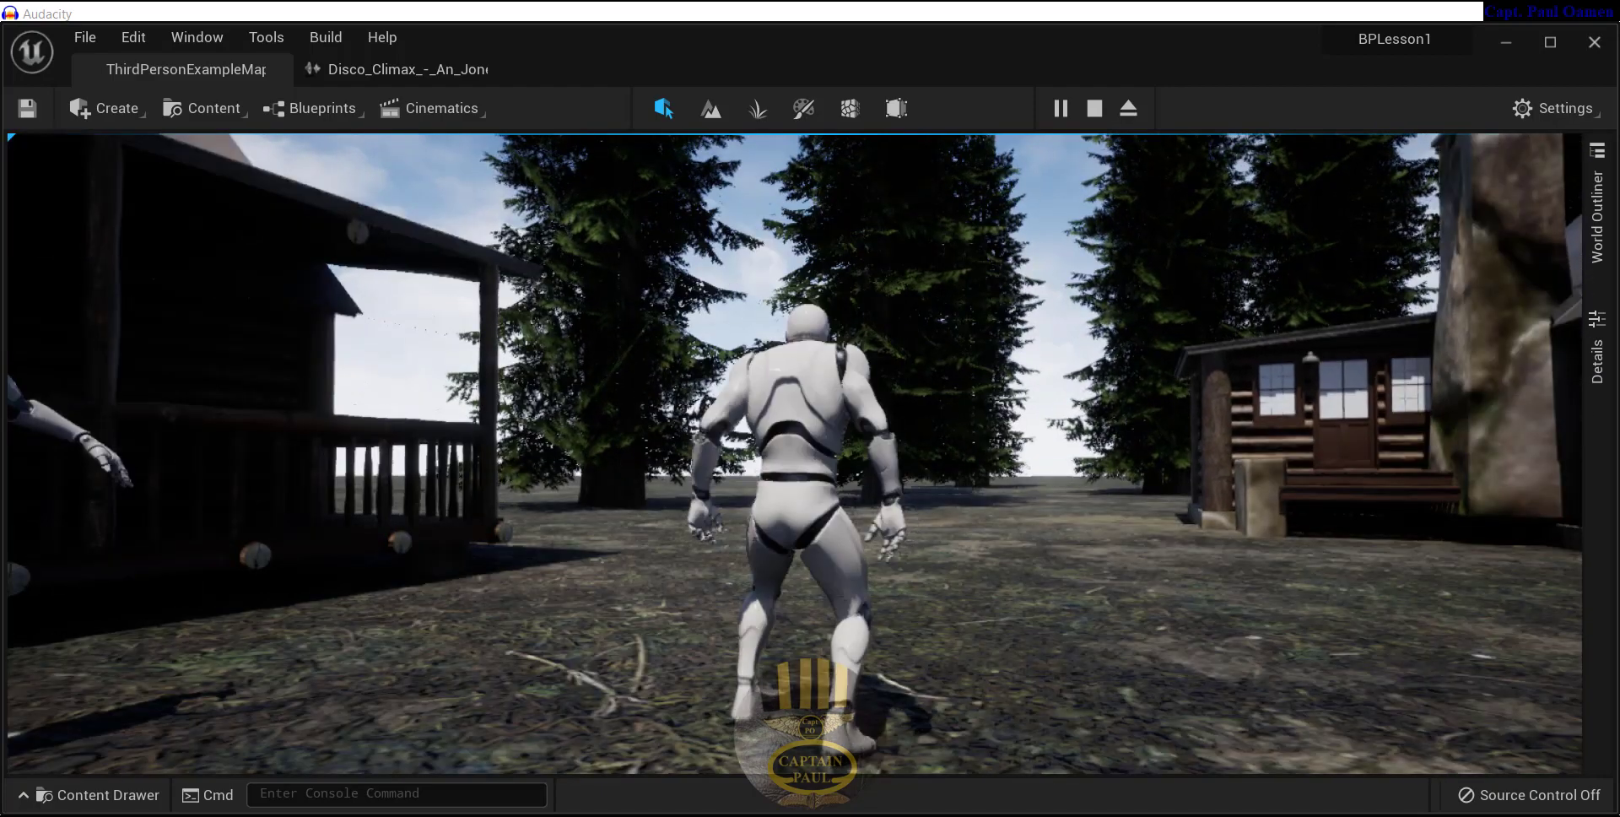
key("w")
key("space")
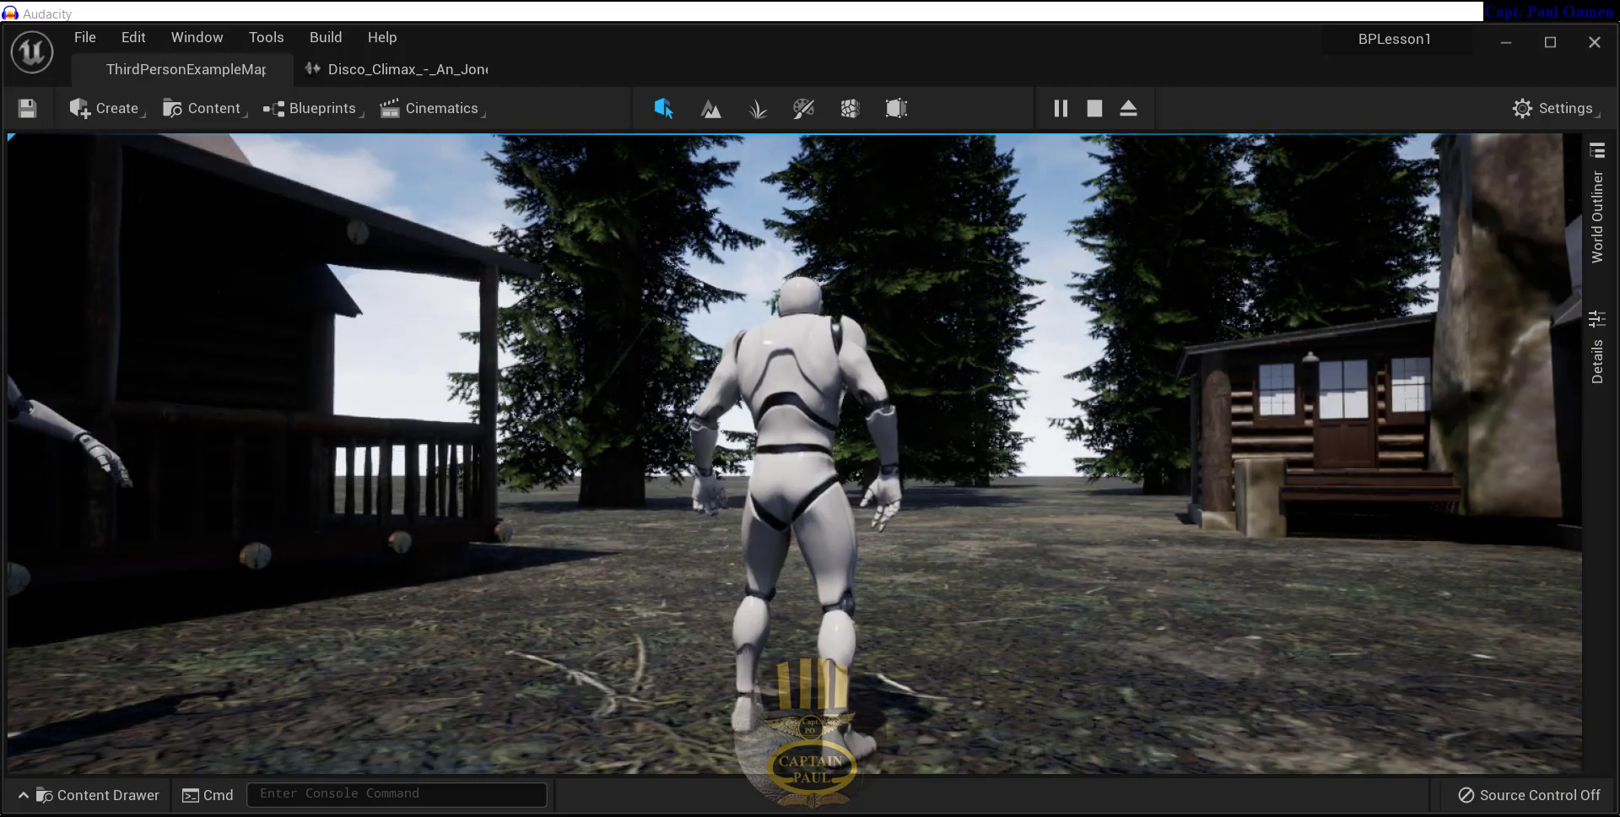
key("w")
key("space")
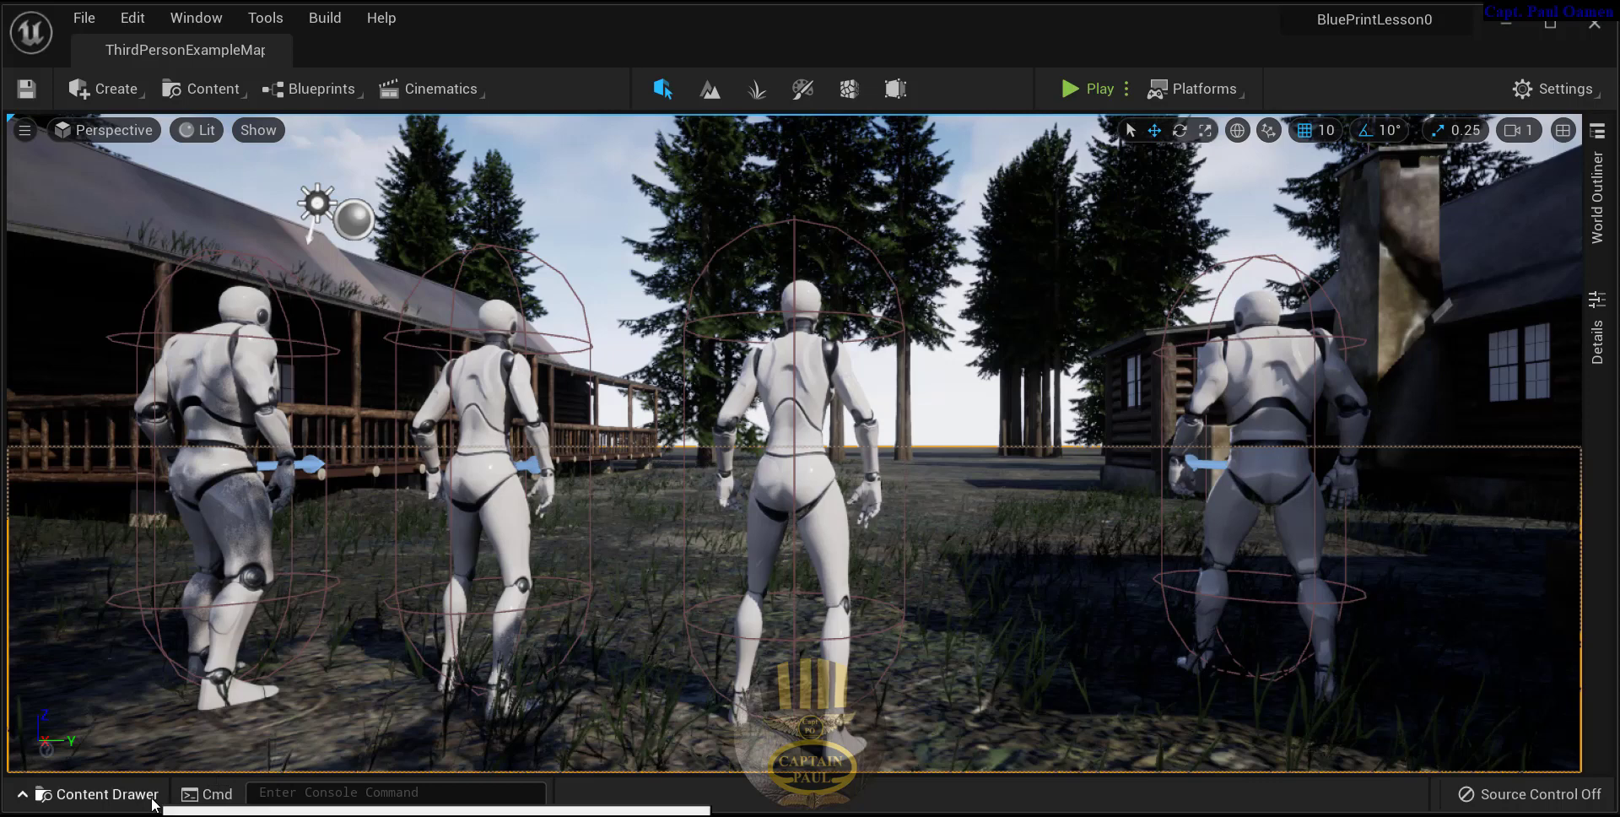
Step: Open the Content Drawer, scroll its folder tree to the top, then switch away from Unreal
left_click(97, 793)
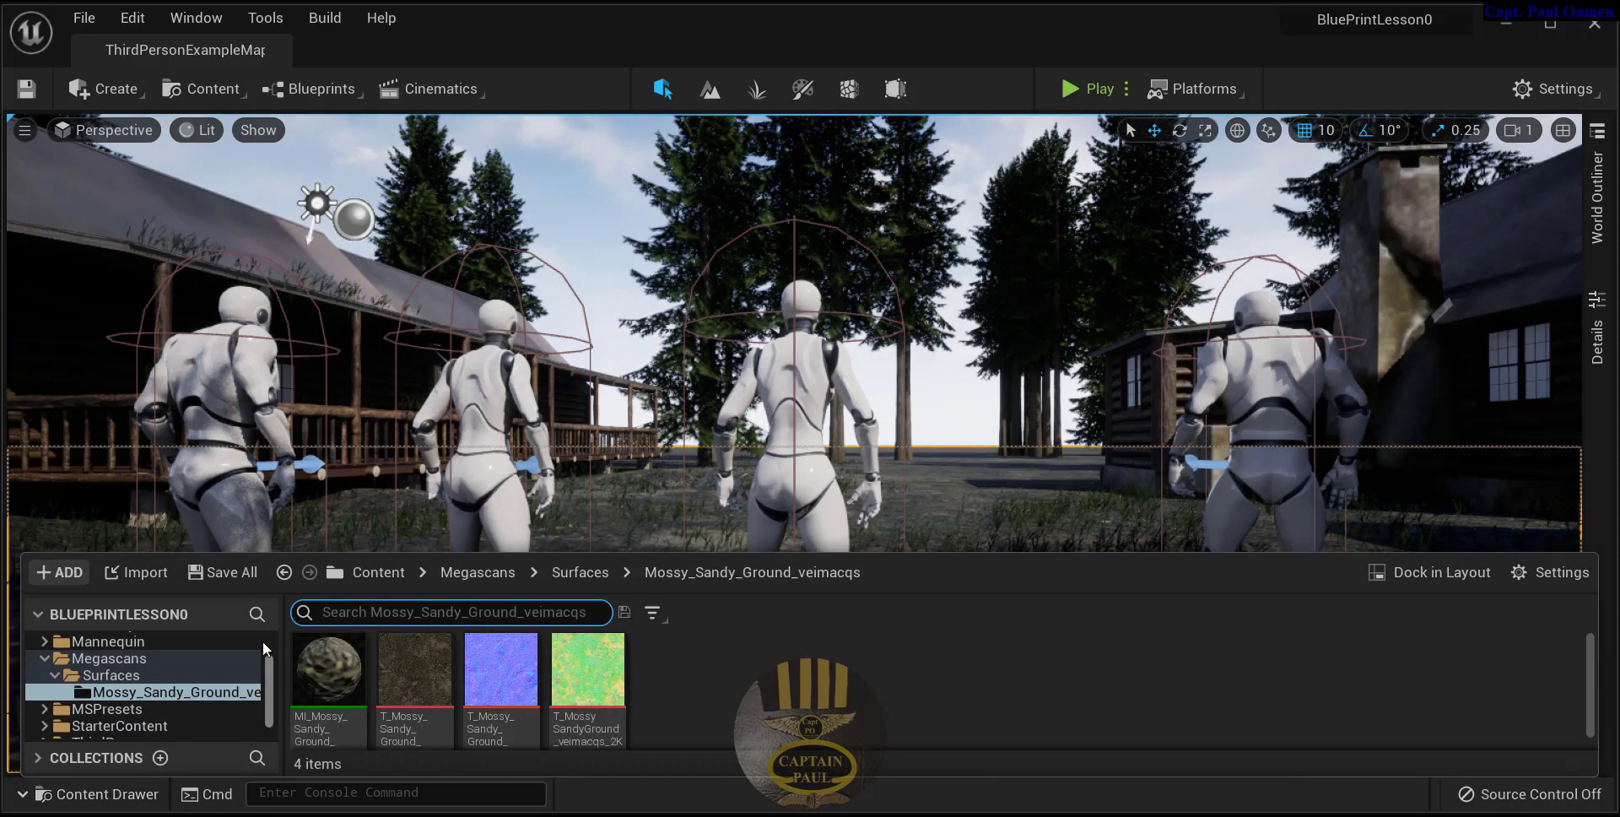
scroll(264, 654, "up", 3)
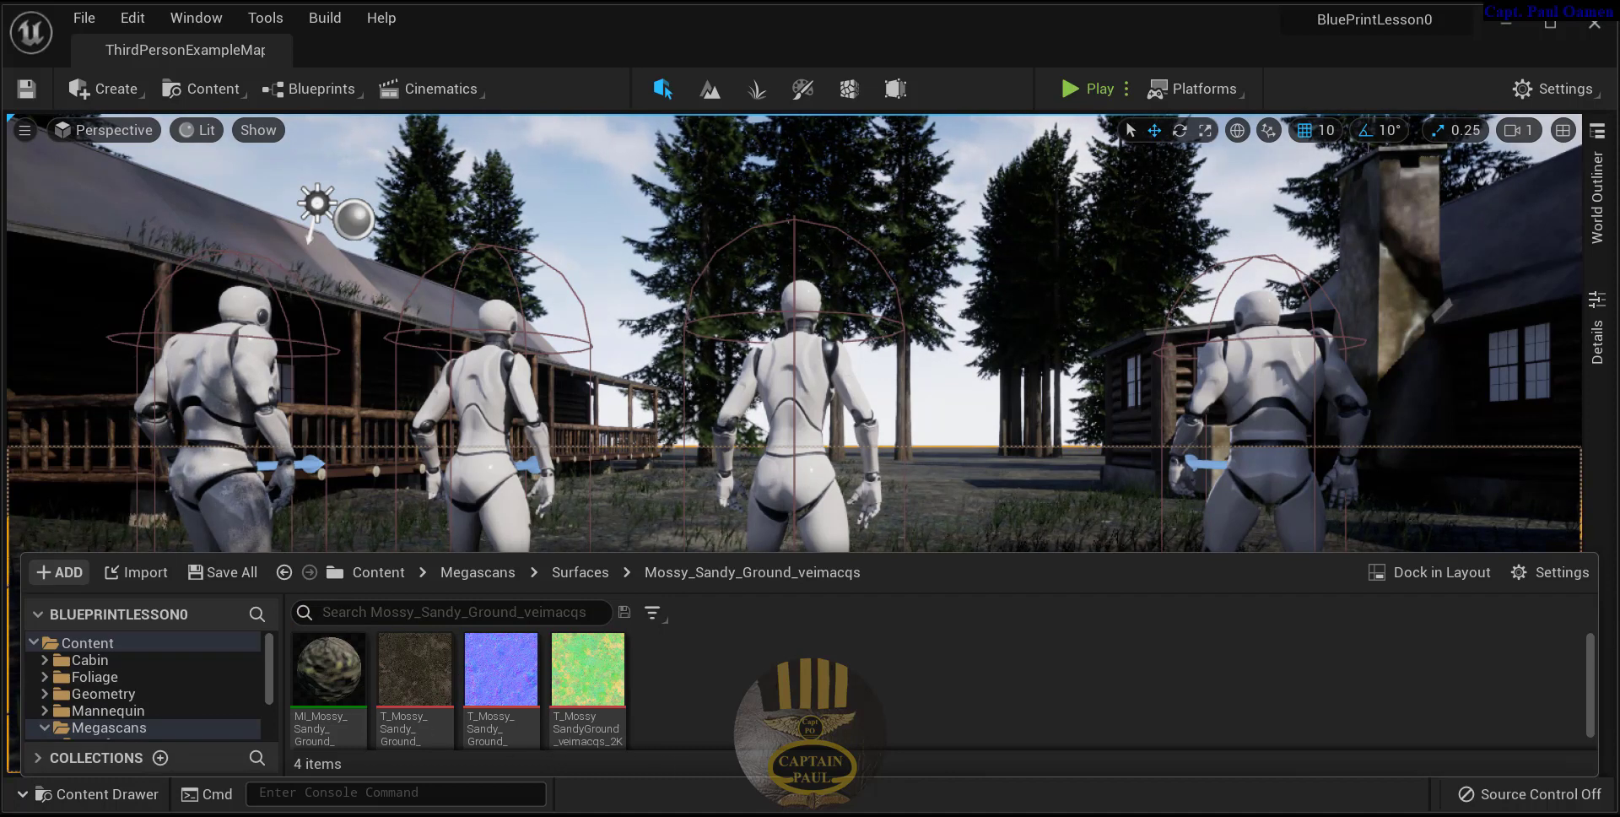
key("super+e")
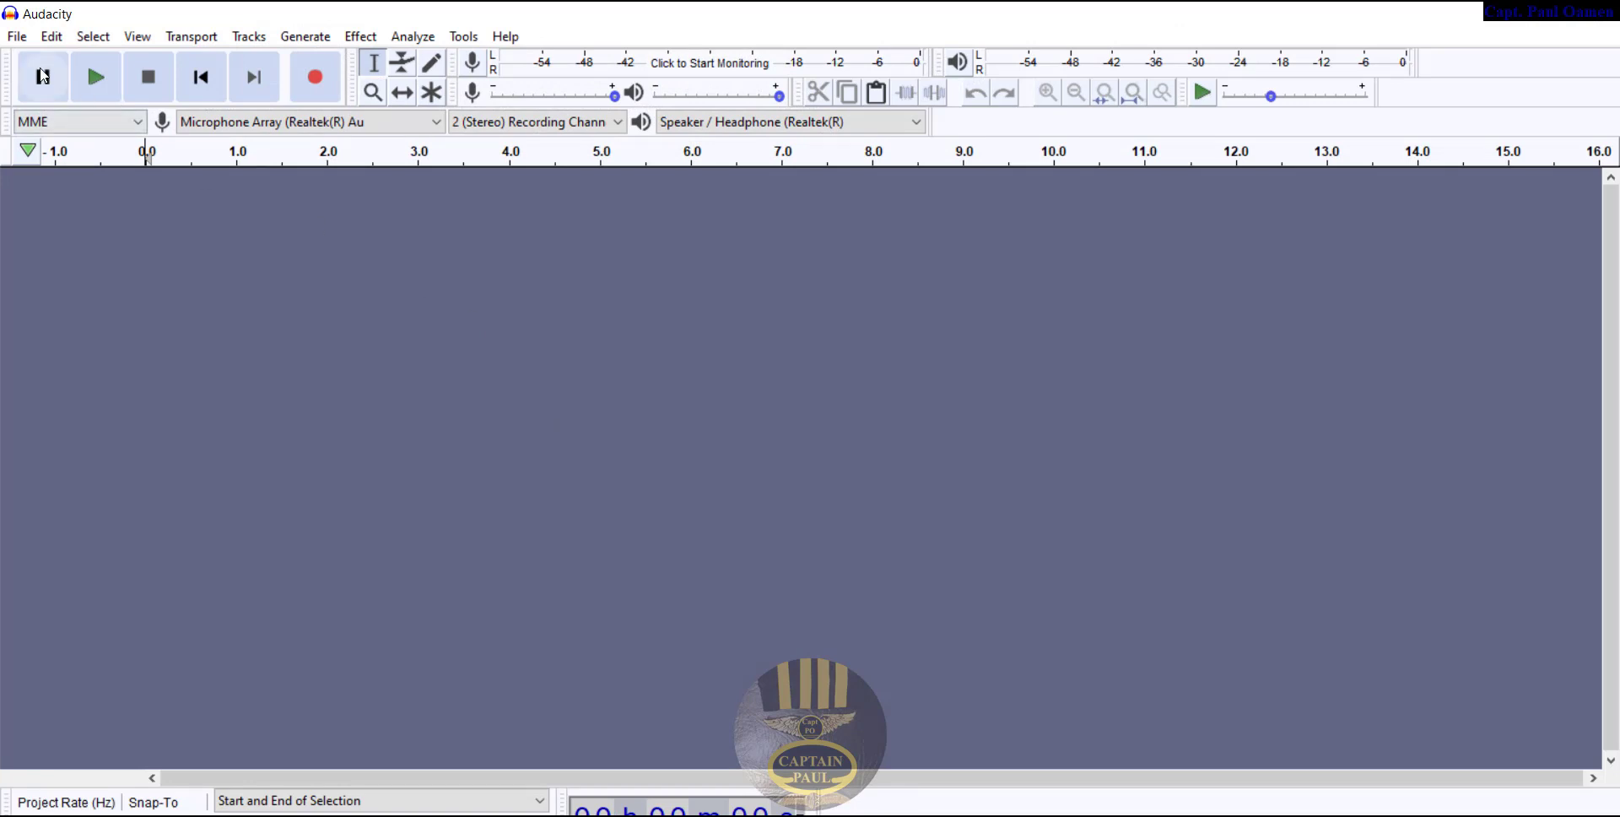
Step: Open the 'Disco Climax - An Jone' MP3 from Downloads and go to File > Export
left_click(17, 36)
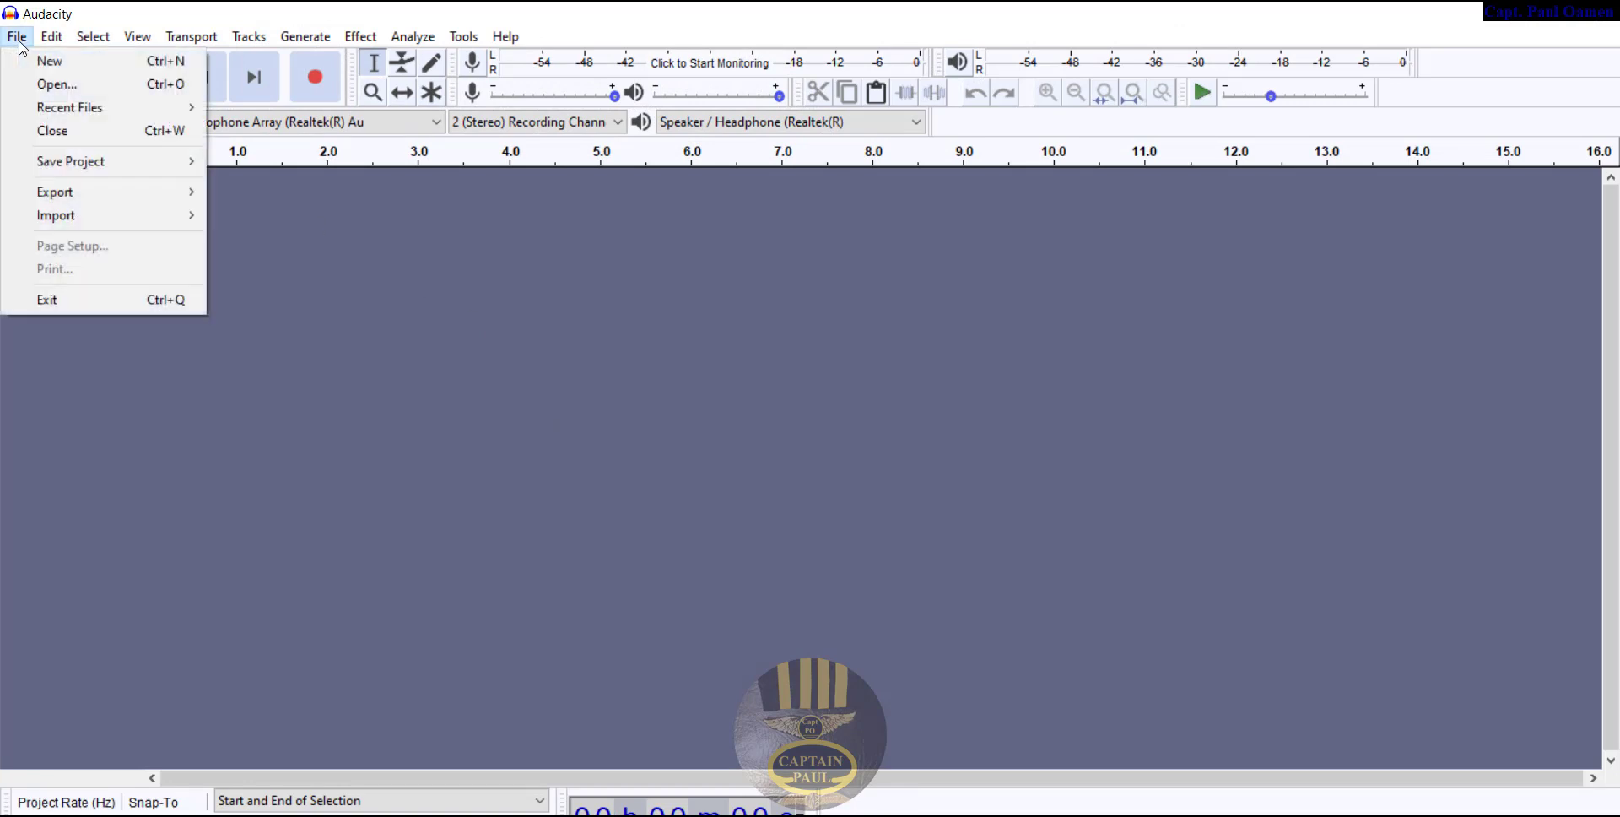
left_click(38, 87)
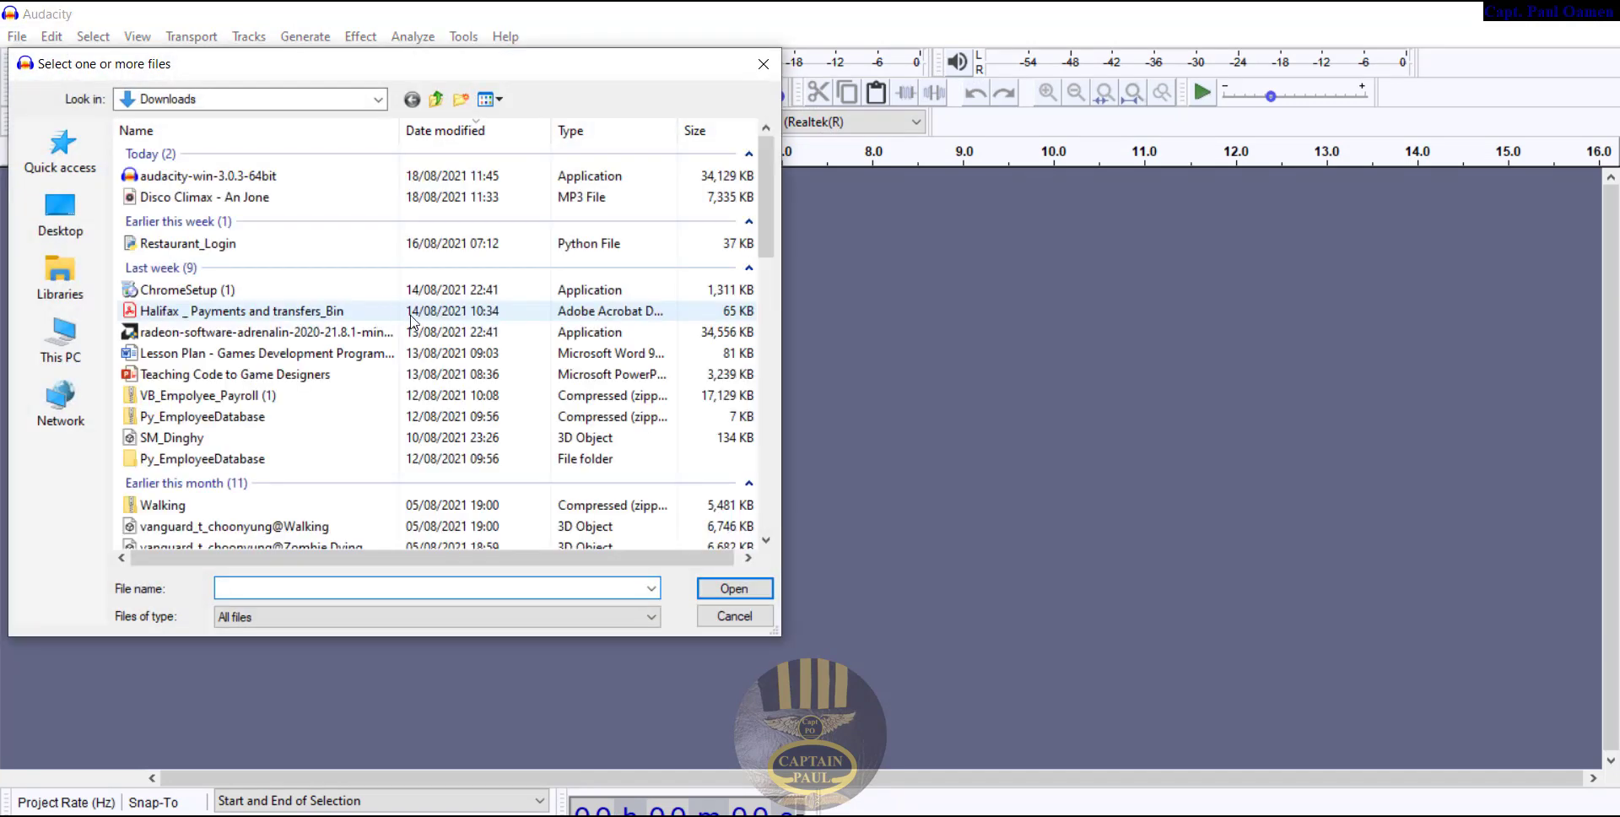
left_click(213, 201)
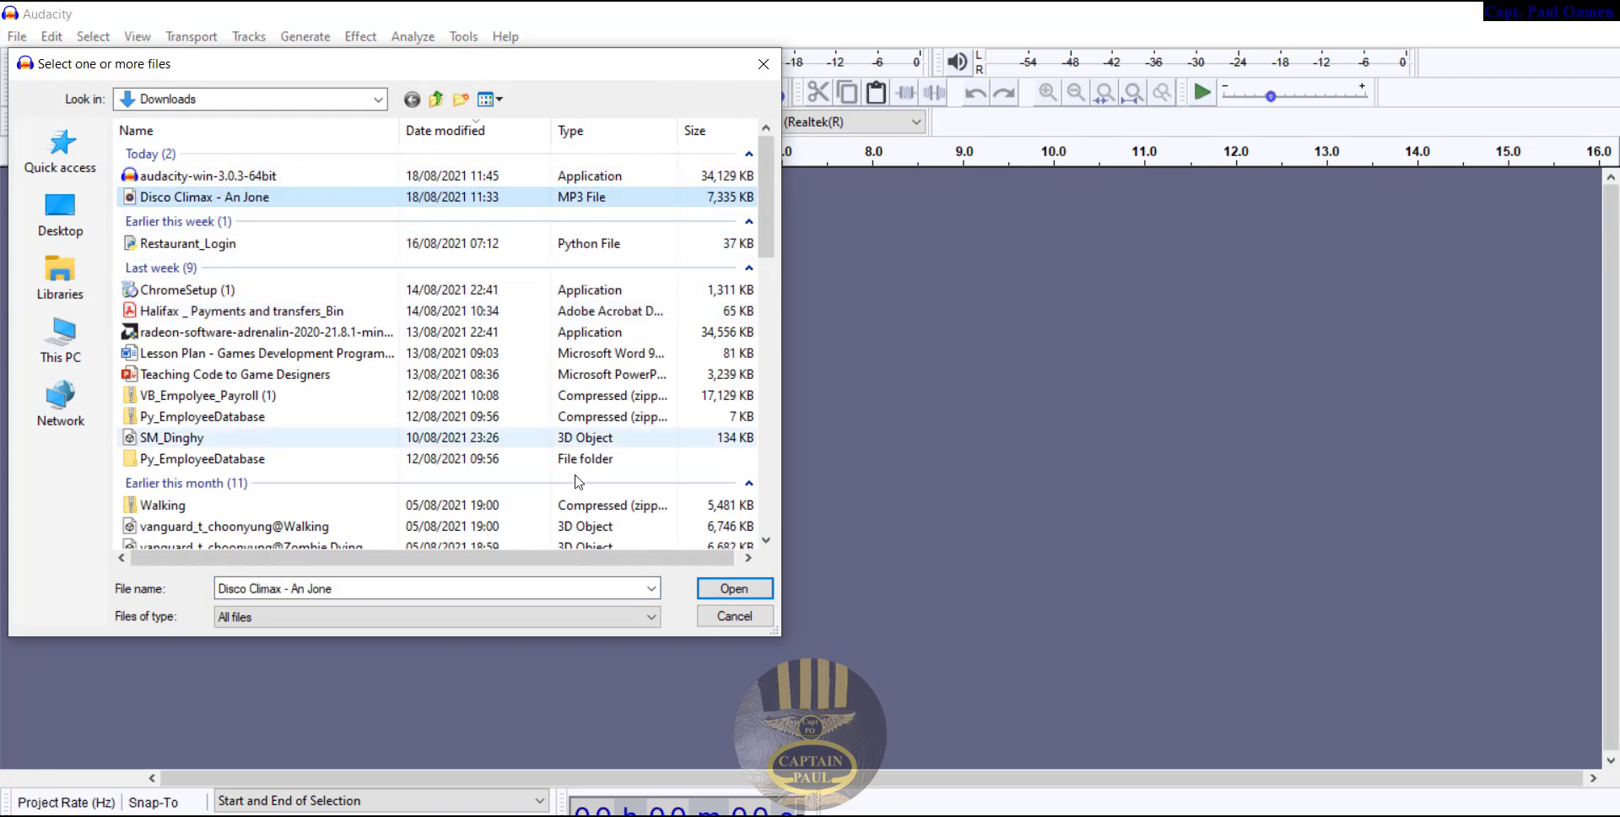
left_click(733, 588)
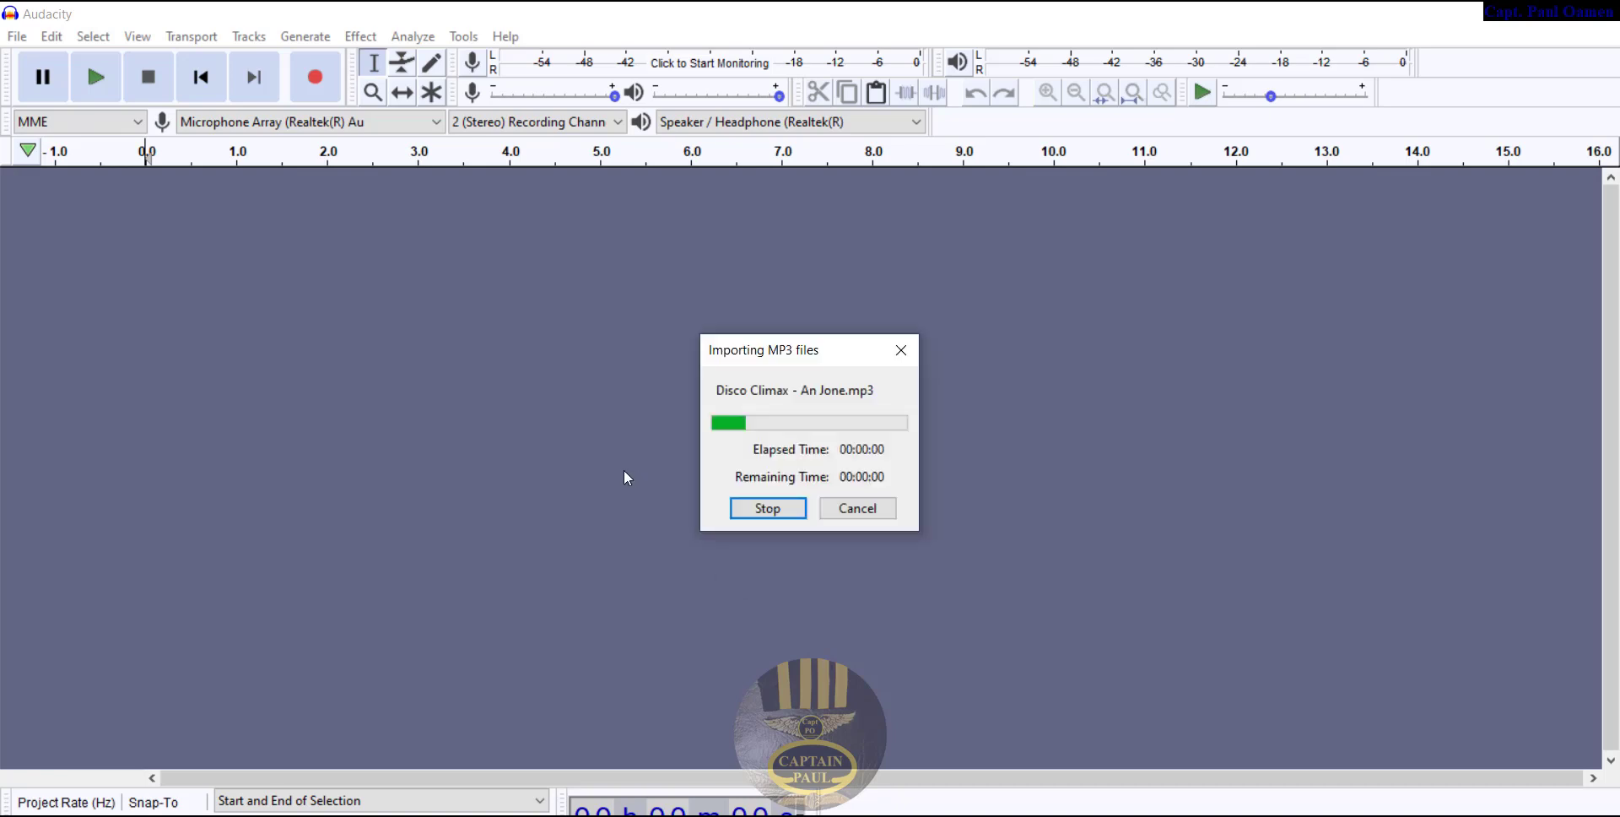
left_click(17, 37)
mouse_move(27, 198)
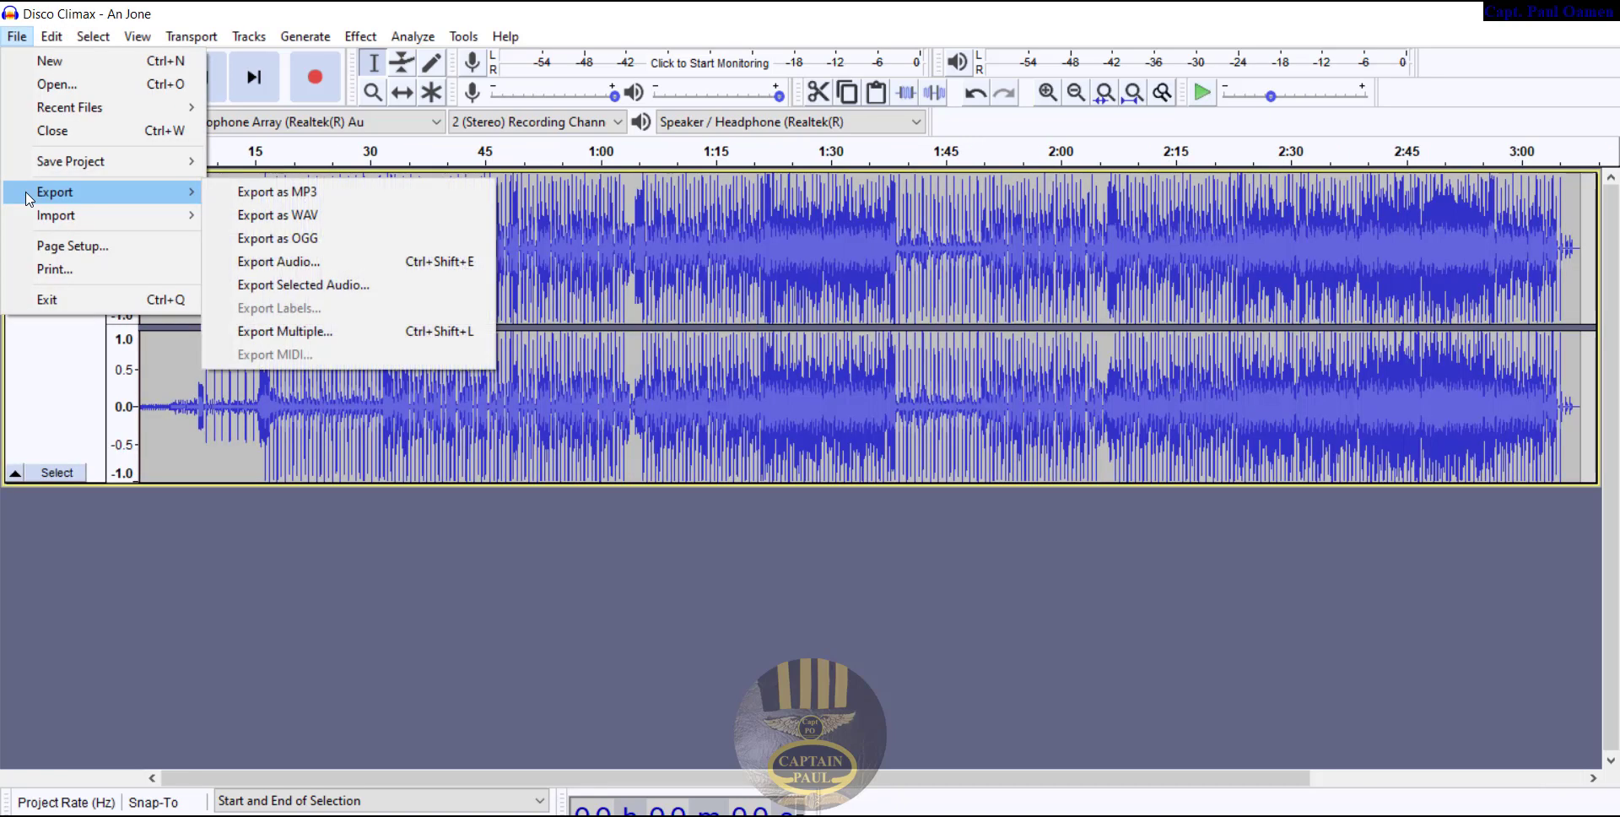
Step: Export the track as a WAV to the Desktop, then close Audacity without saving the project
left_click(280, 221)
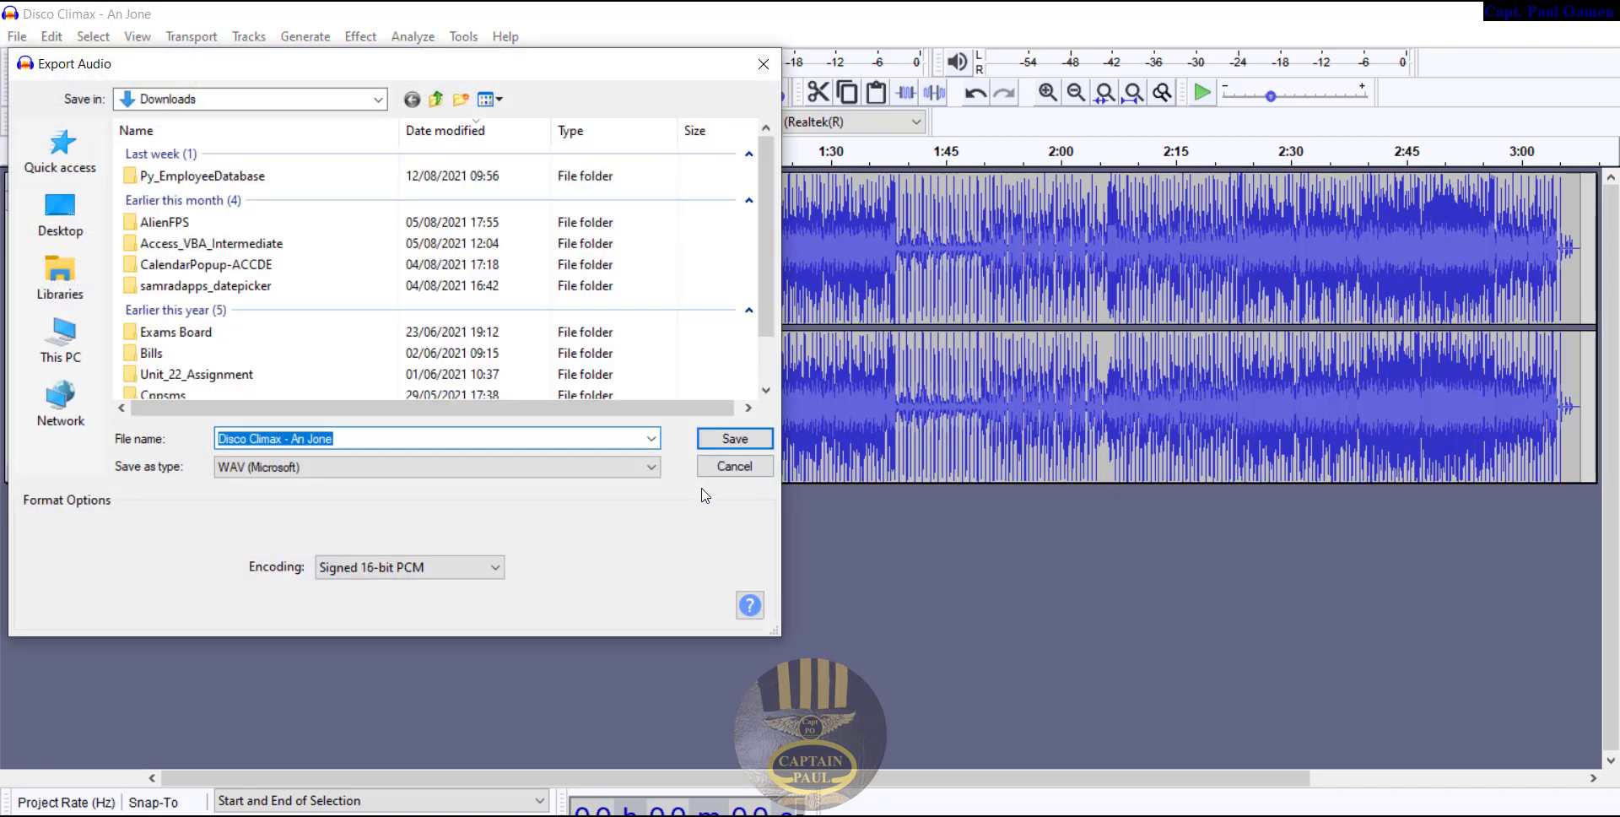
left_click(60, 215)
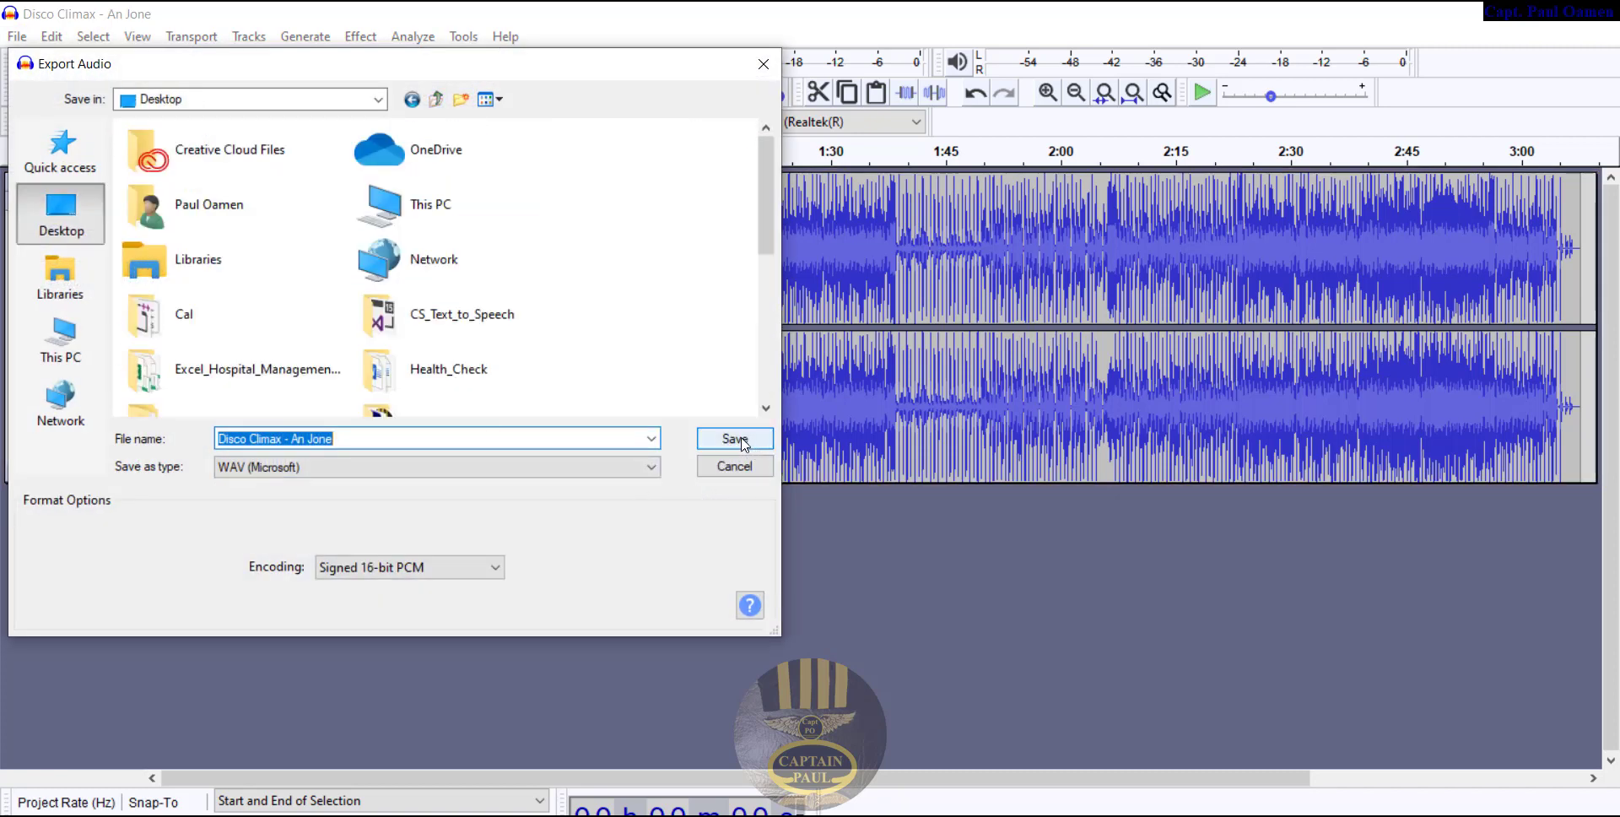
left_click(742, 445)
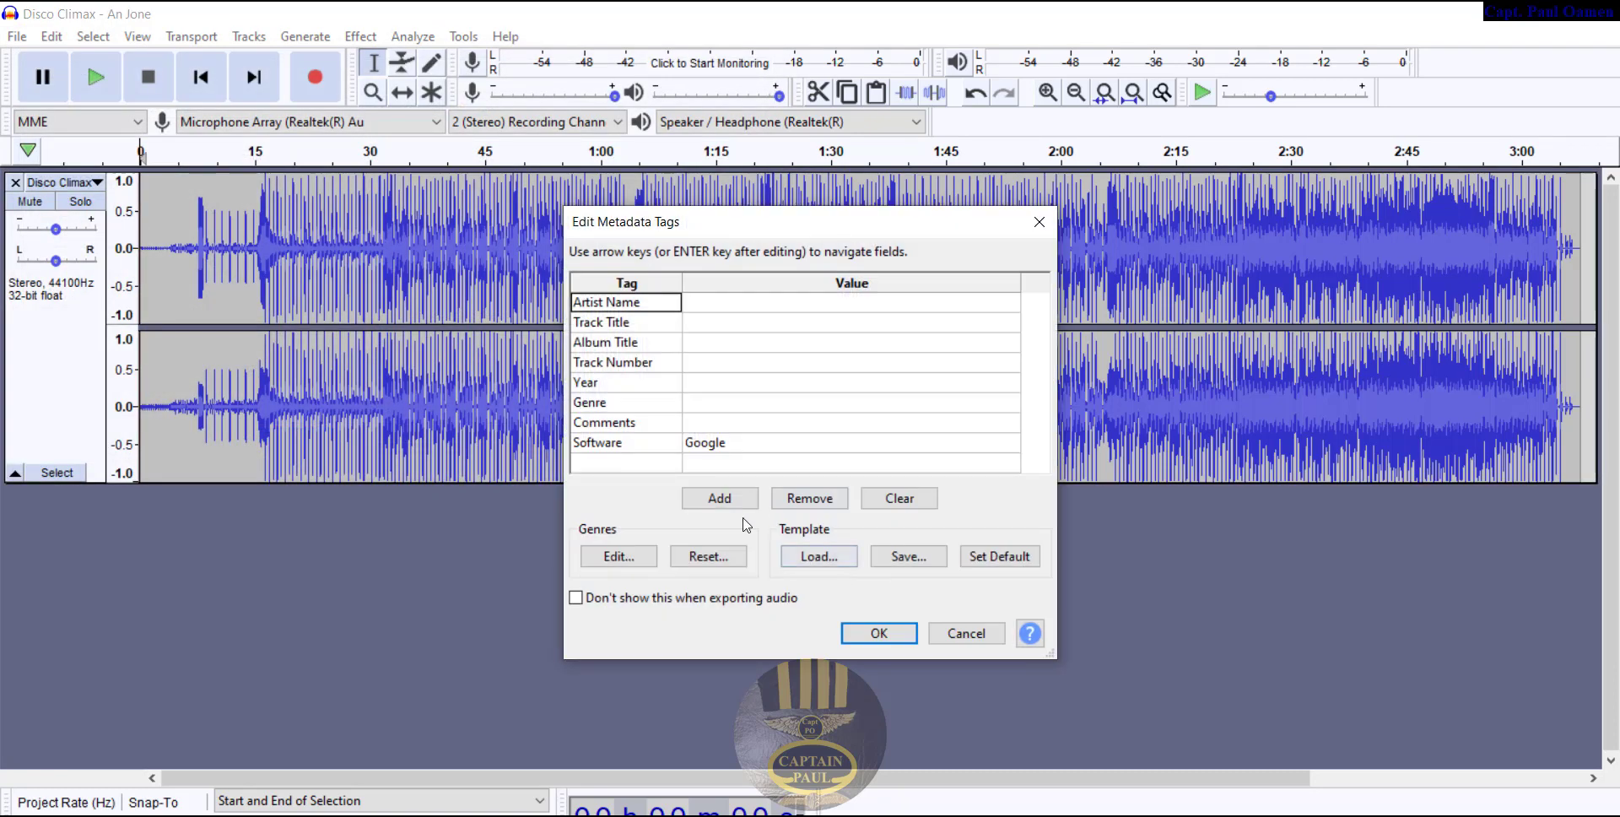
left_click(878, 633)
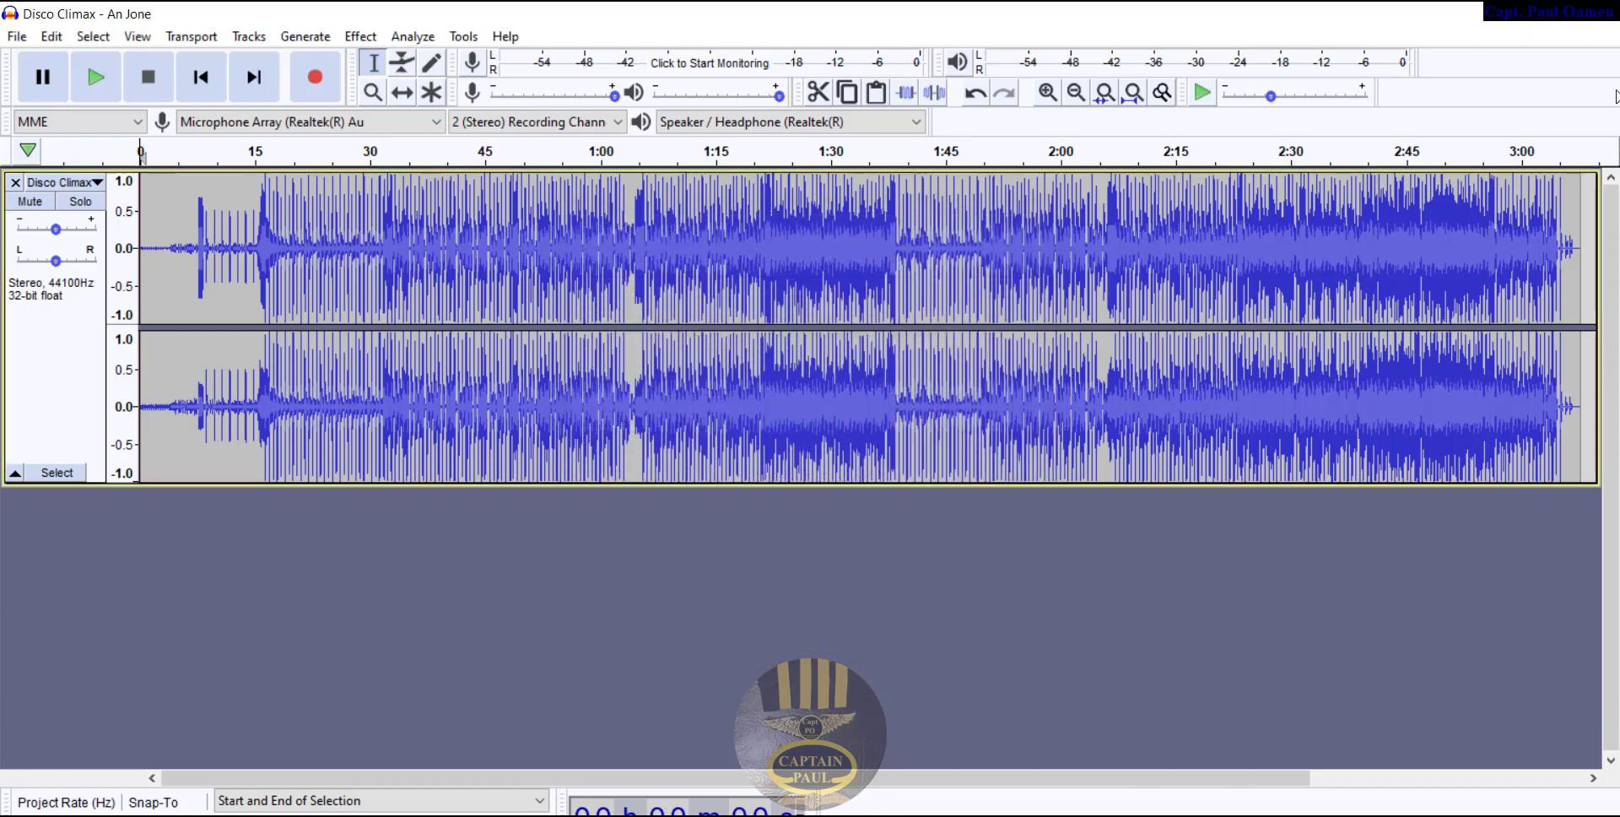
left_click(1597, 23)
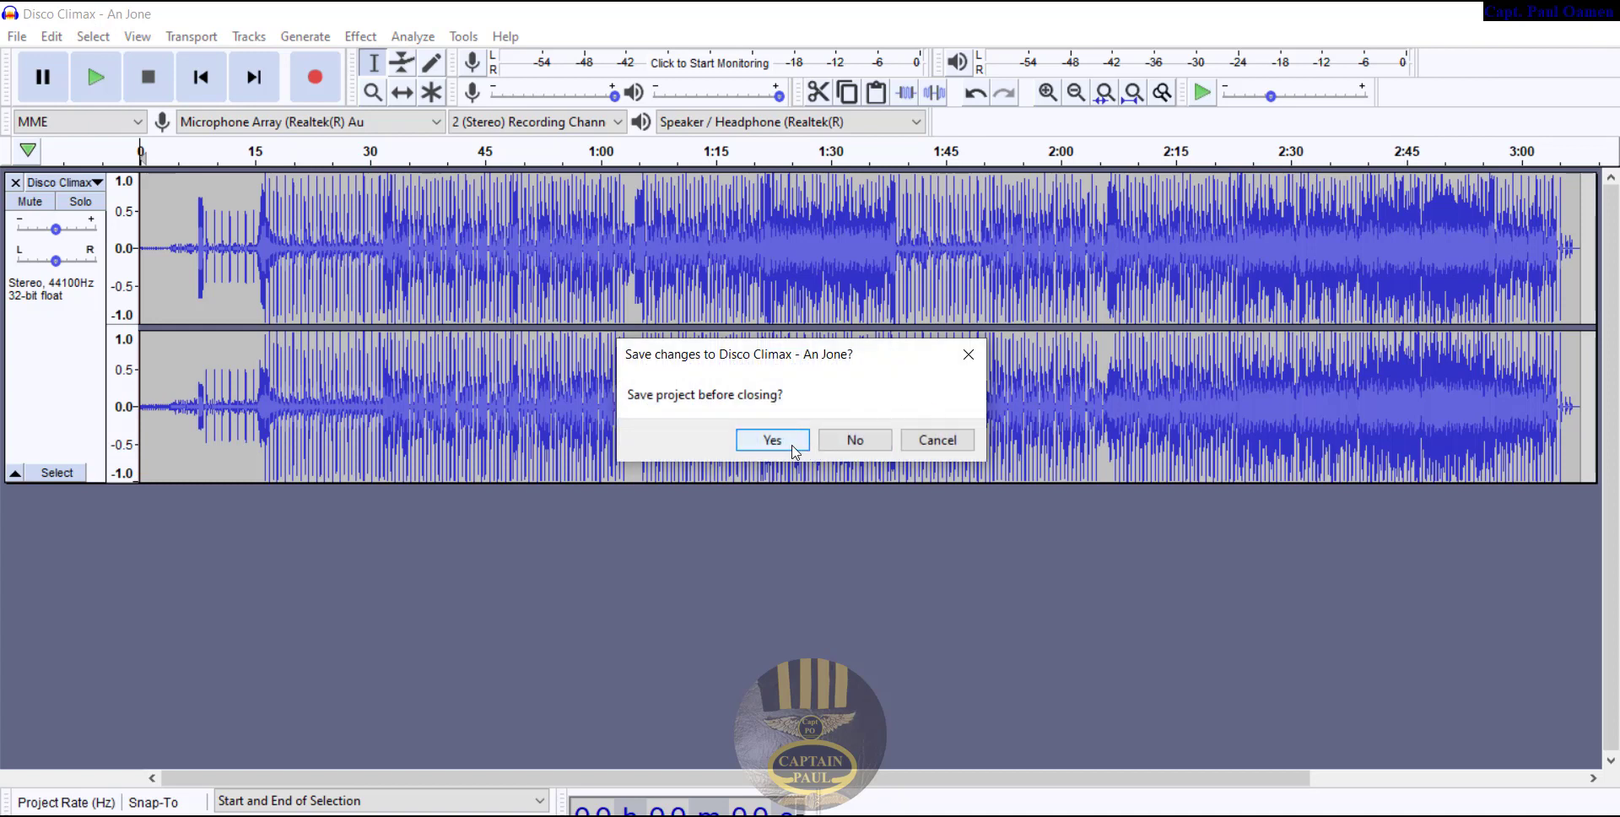
left_click(852, 440)
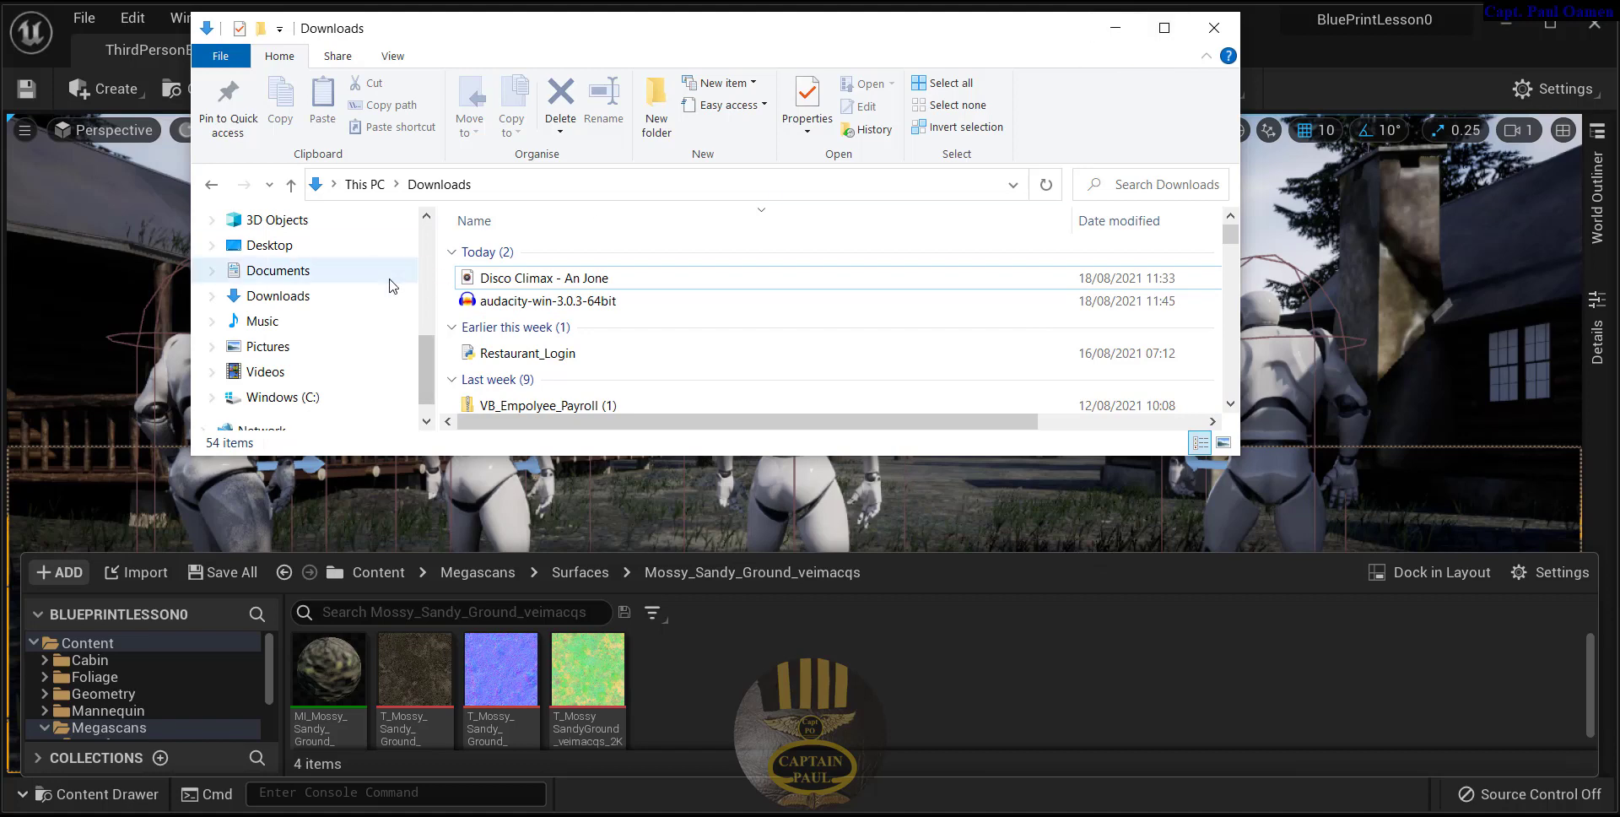
Step: Drag the 'Disco Climax - An Jone' WAV from the Desktop into Unreal's Content folder
left_click(304, 246)
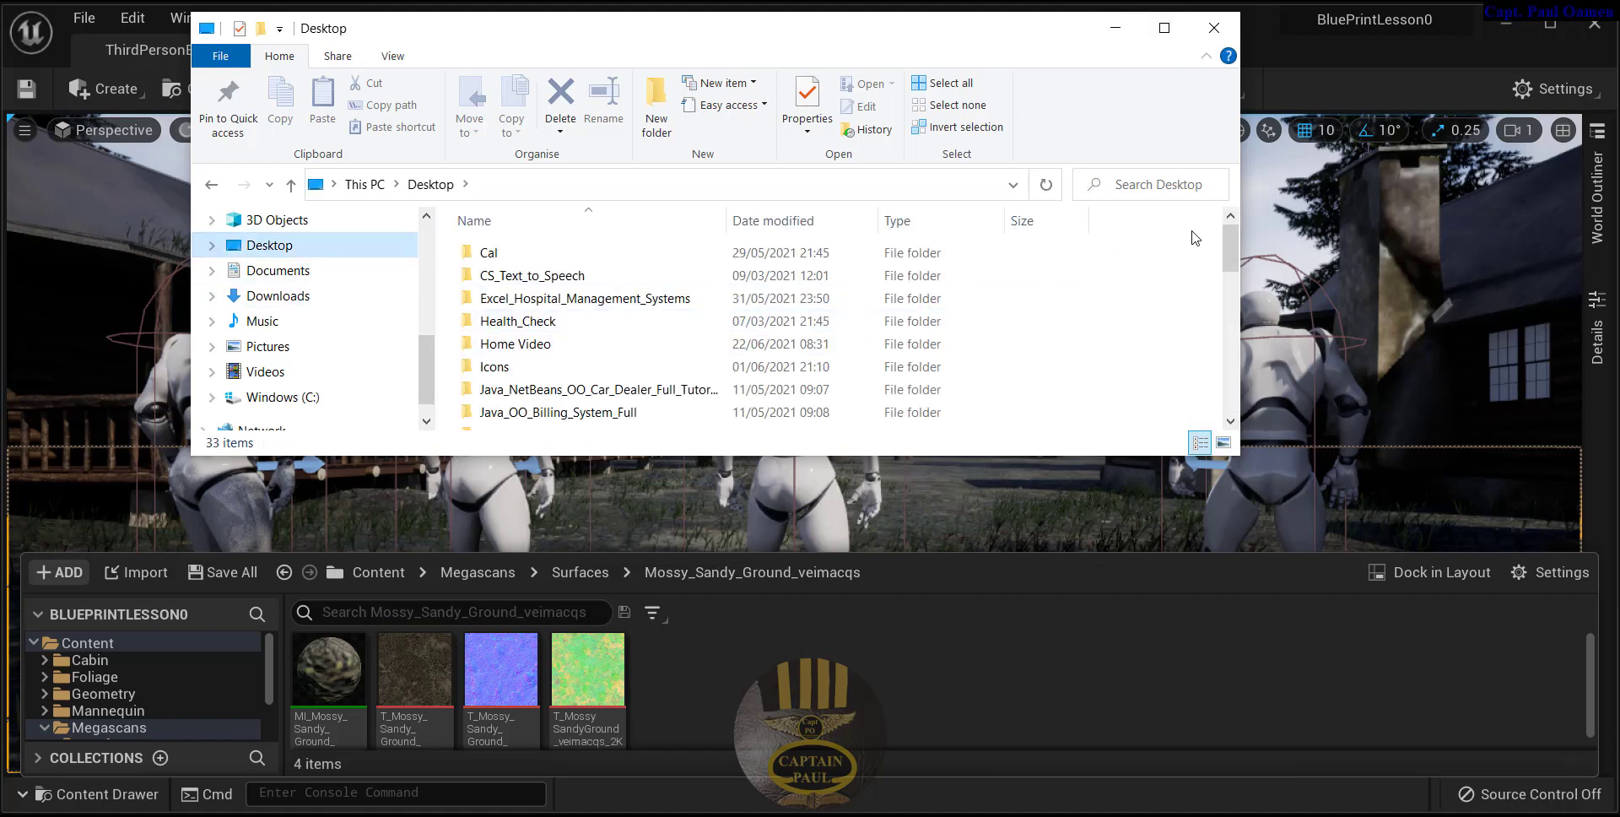
left_click_drag(1229, 253, 1222, 372)
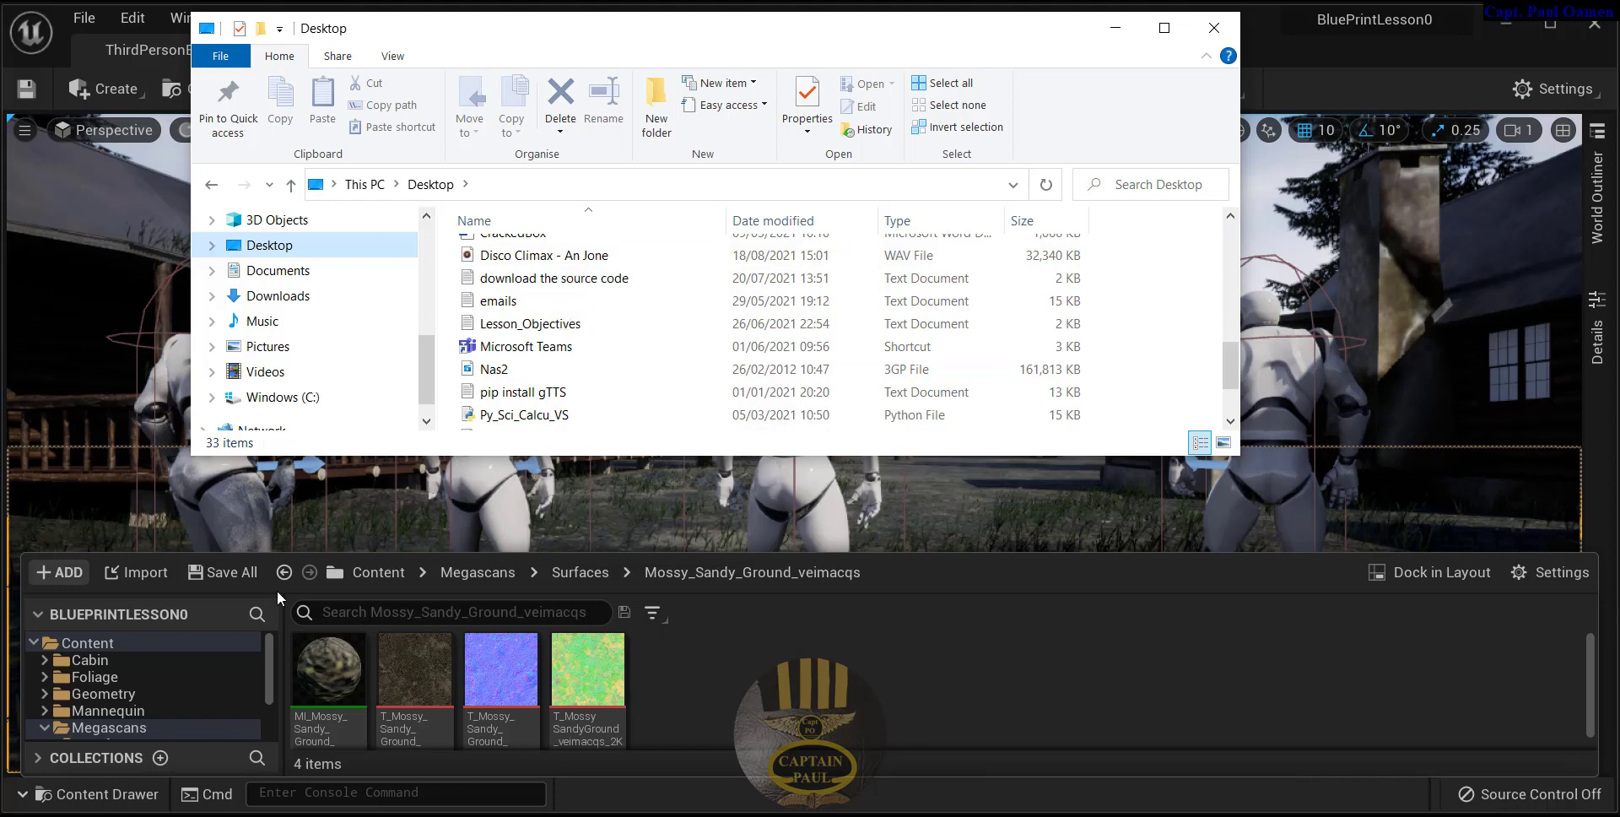
left_click(82, 643)
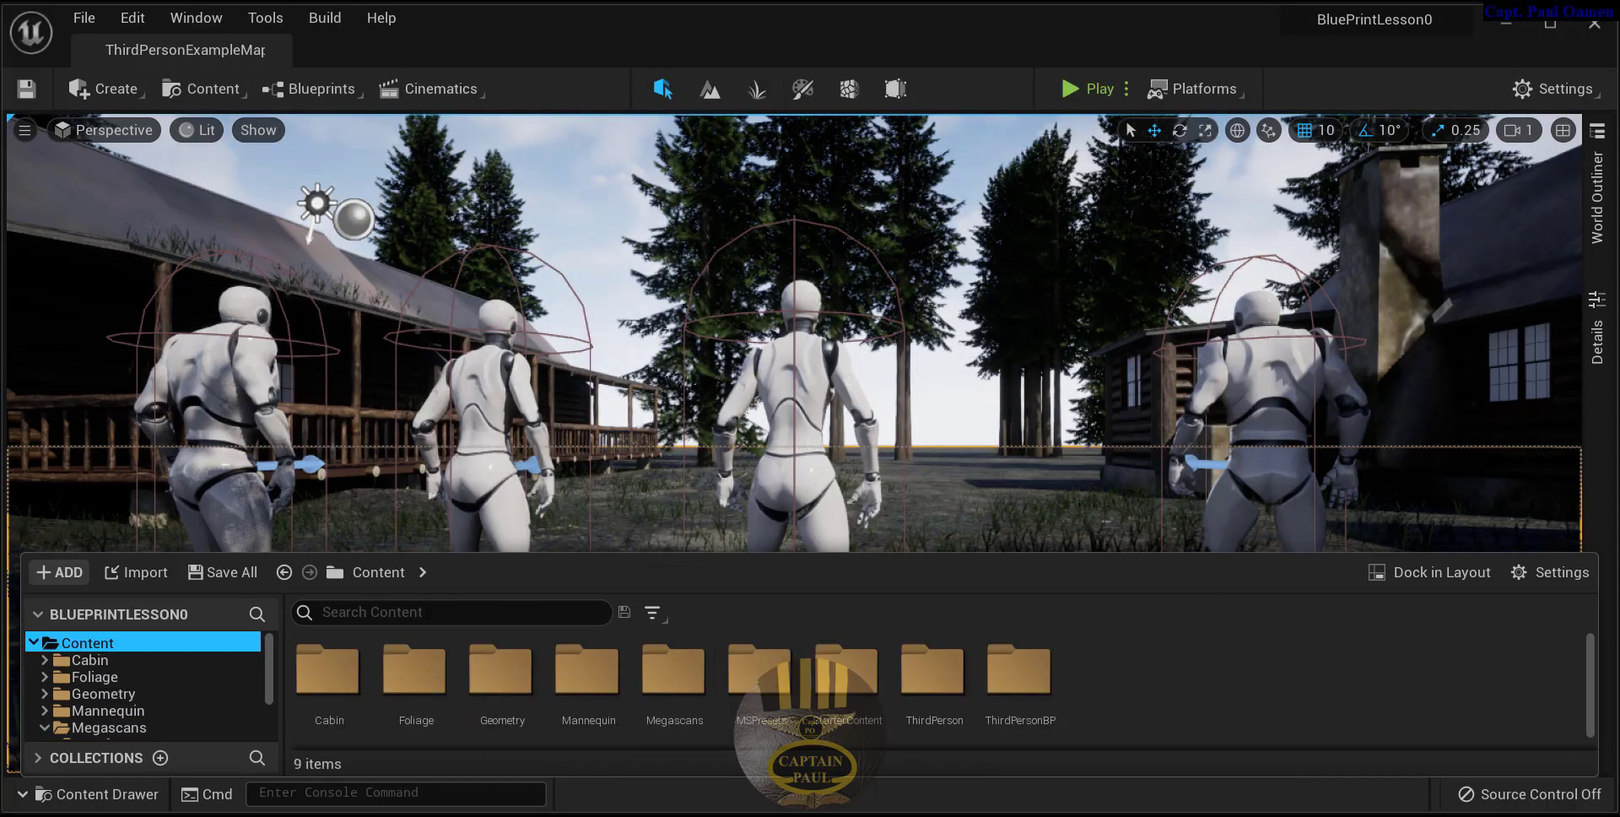
key("alt+Tab")
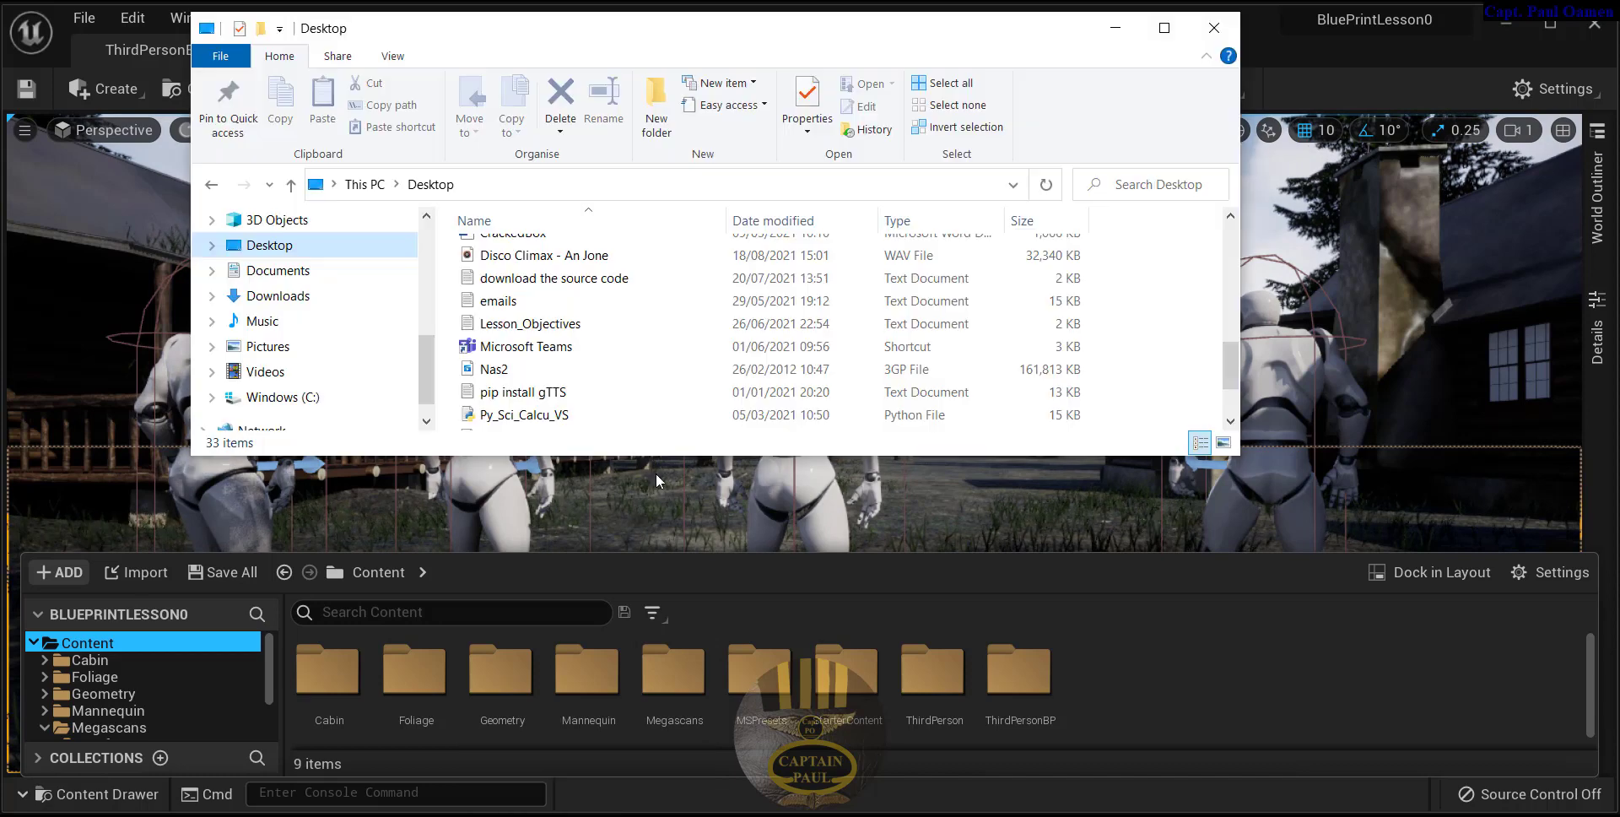
left_click(561, 257)
left_click_drag(743, 361, 1178, 692)
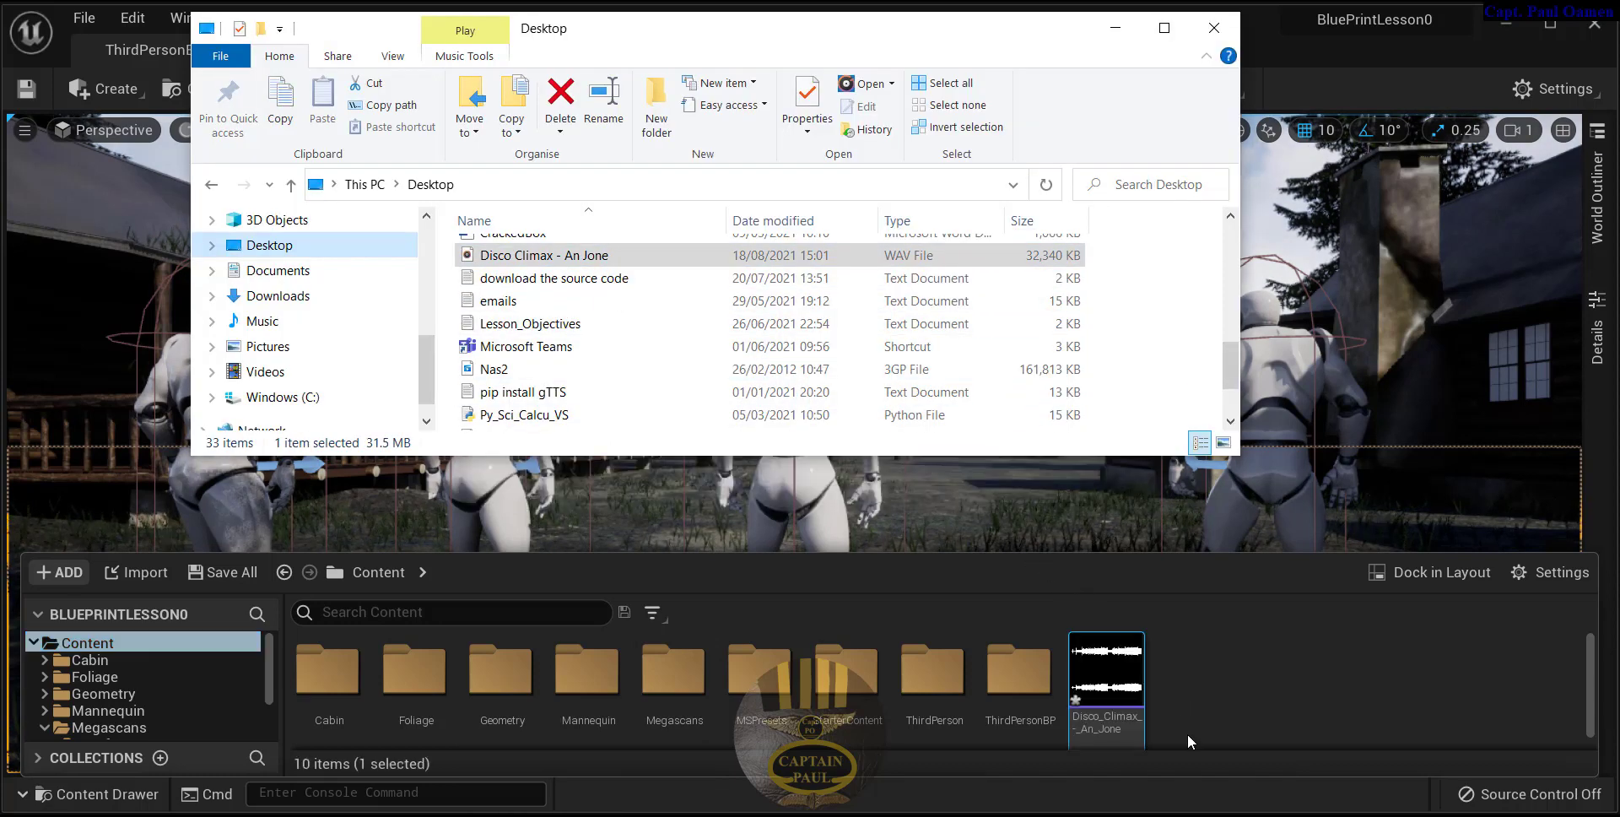
left_click(1214, 31)
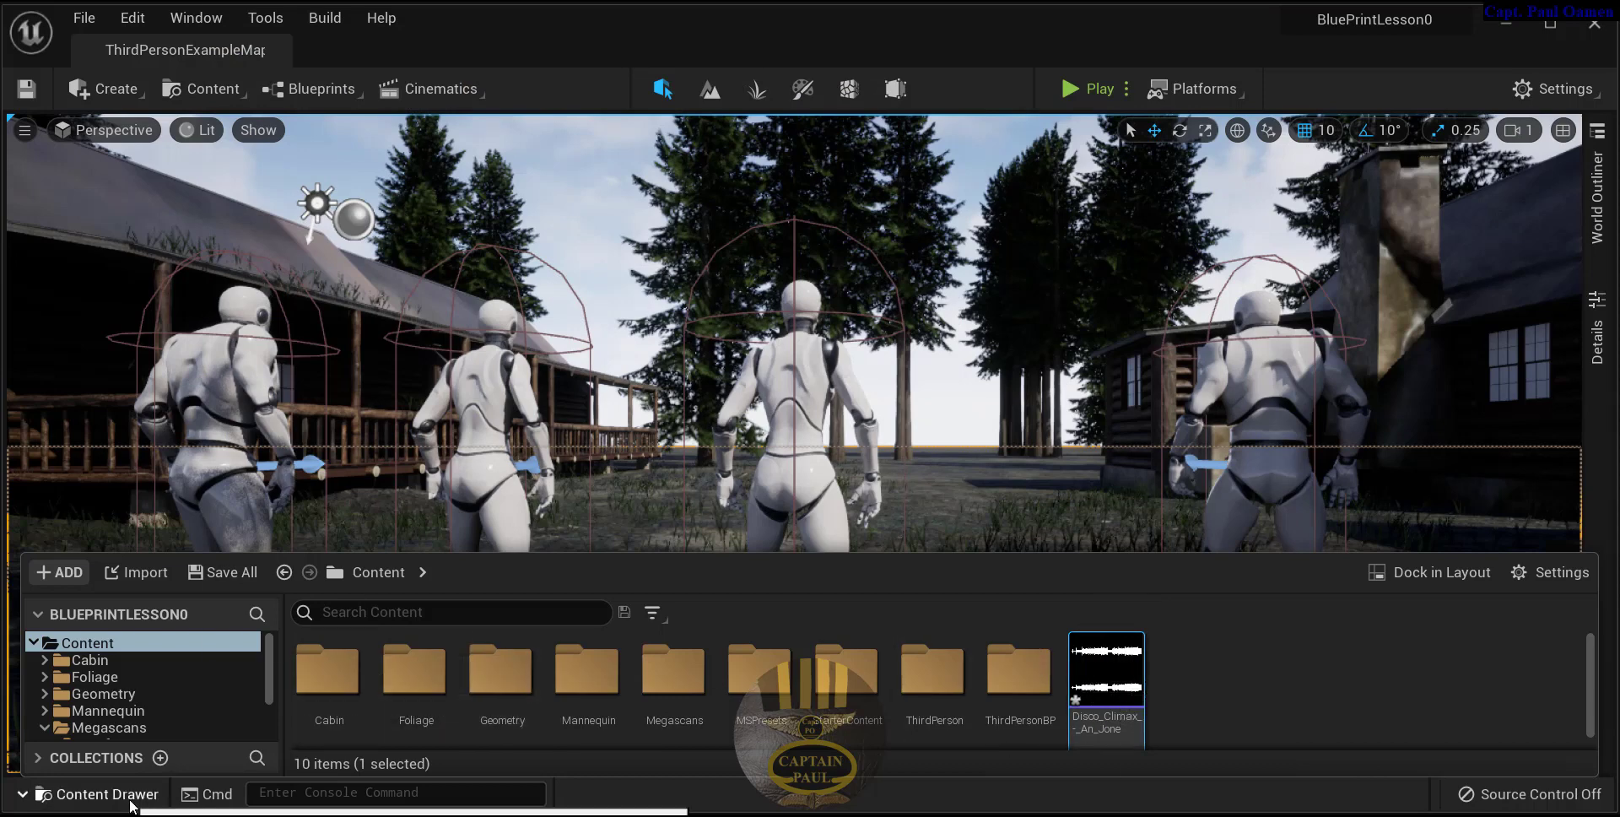
Step: Create Disco_Climax_-_An_Jone_Cue from the Disco_Climax sound wave, keeping the default name
right_click(1127, 713)
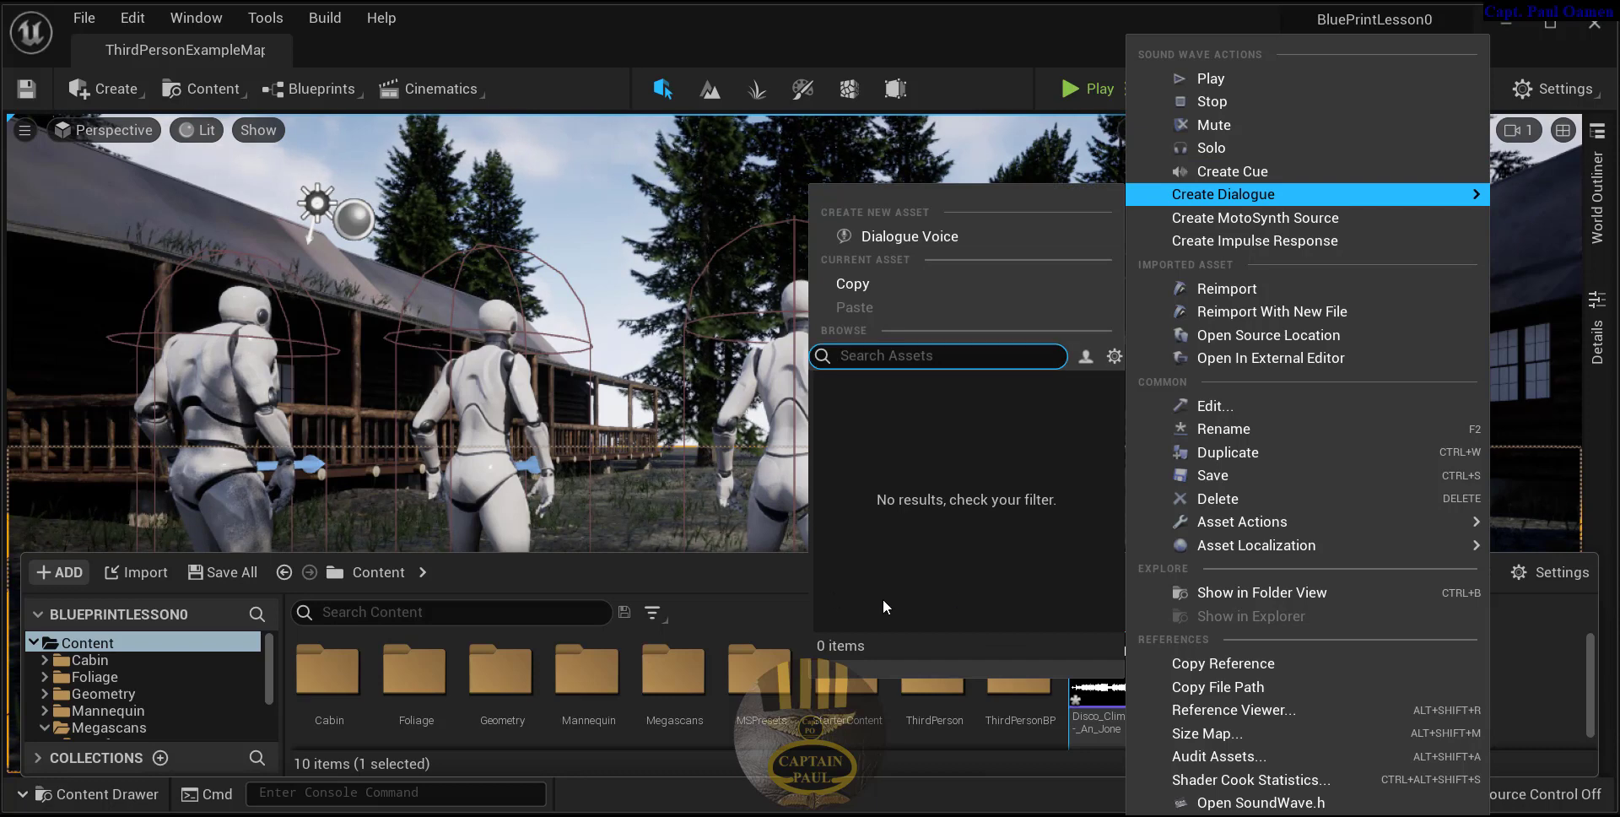
left_click(781, 585)
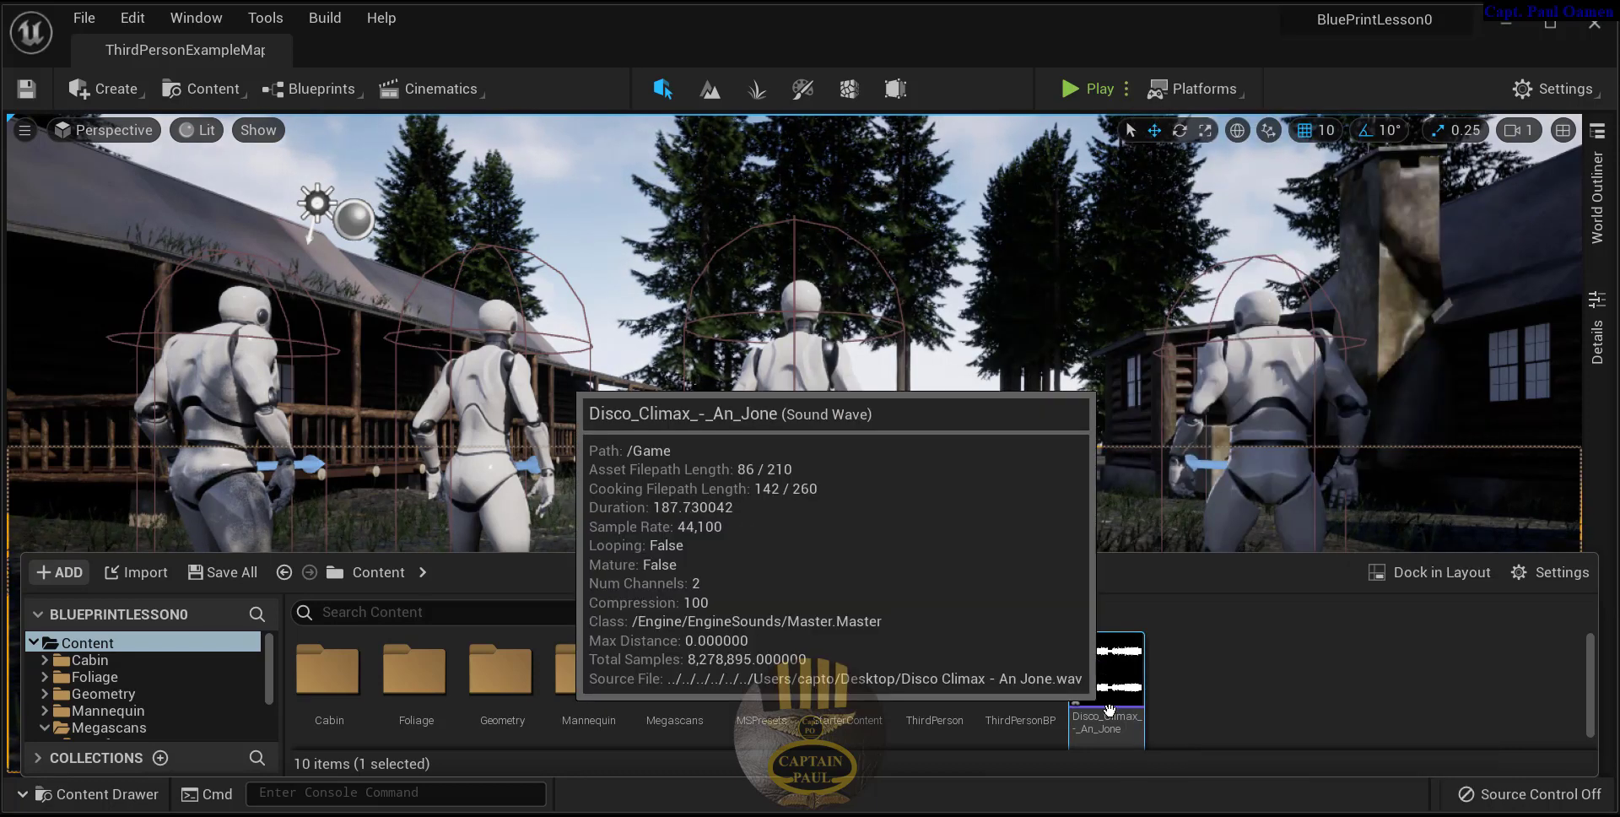
right_click(1117, 701)
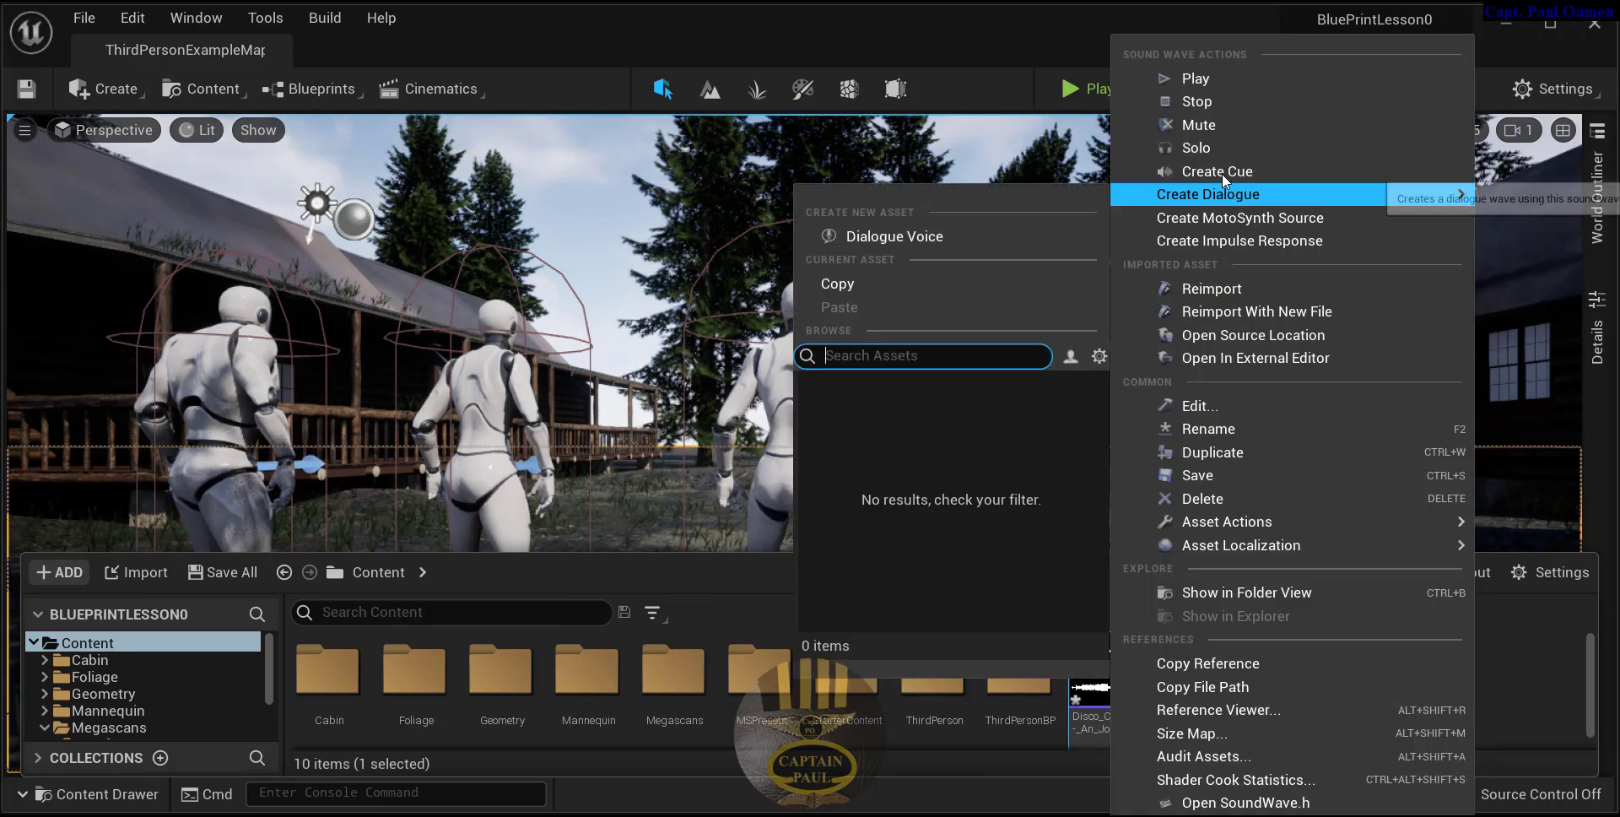
left_click(1222, 171)
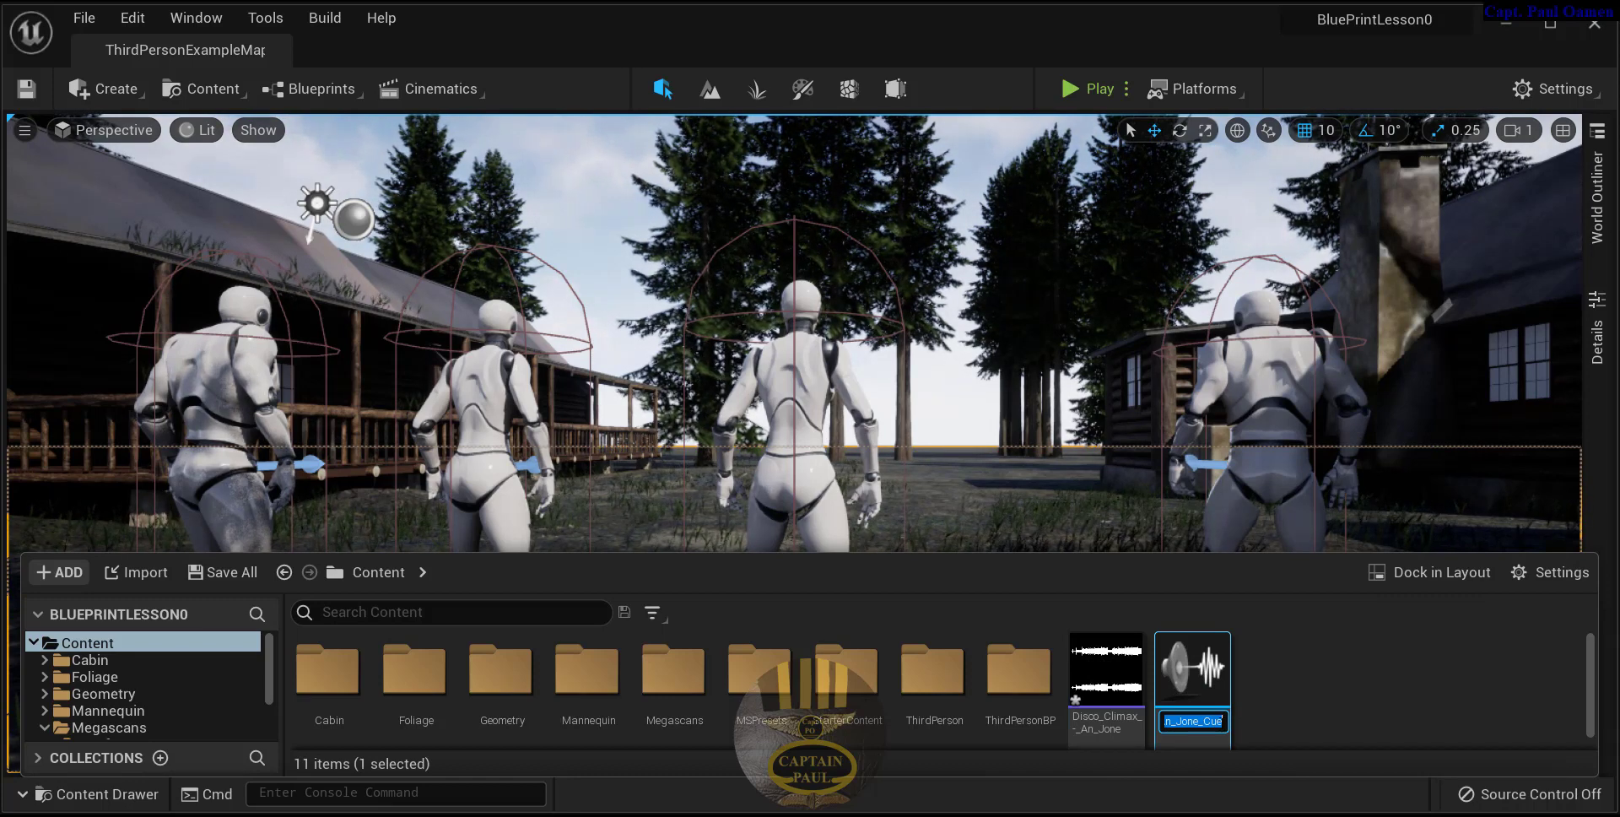
left_click(1272, 697)
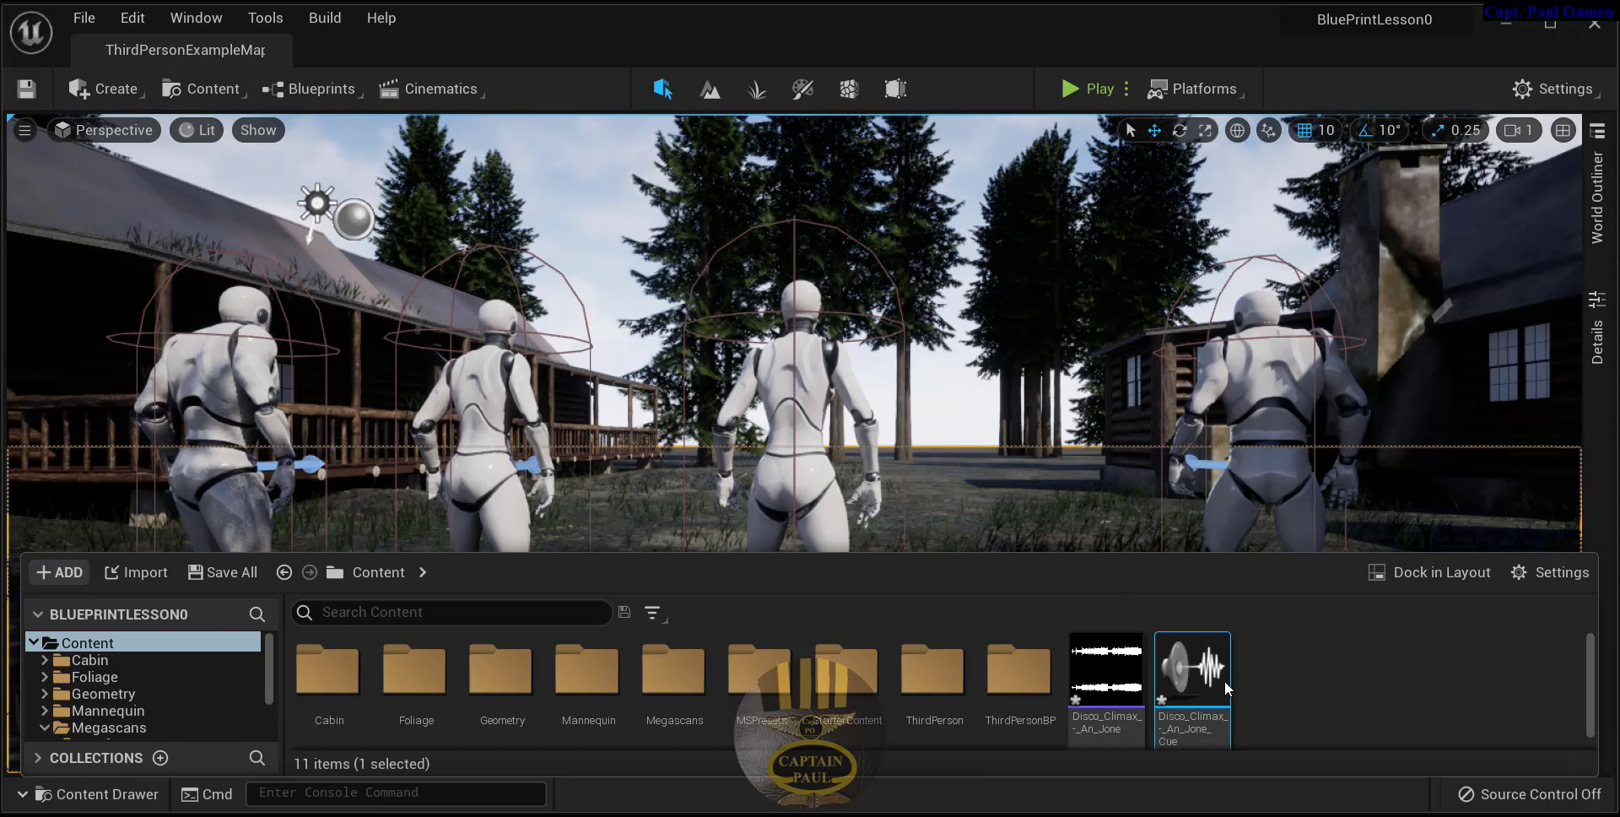
mouse_move(1202, 694)
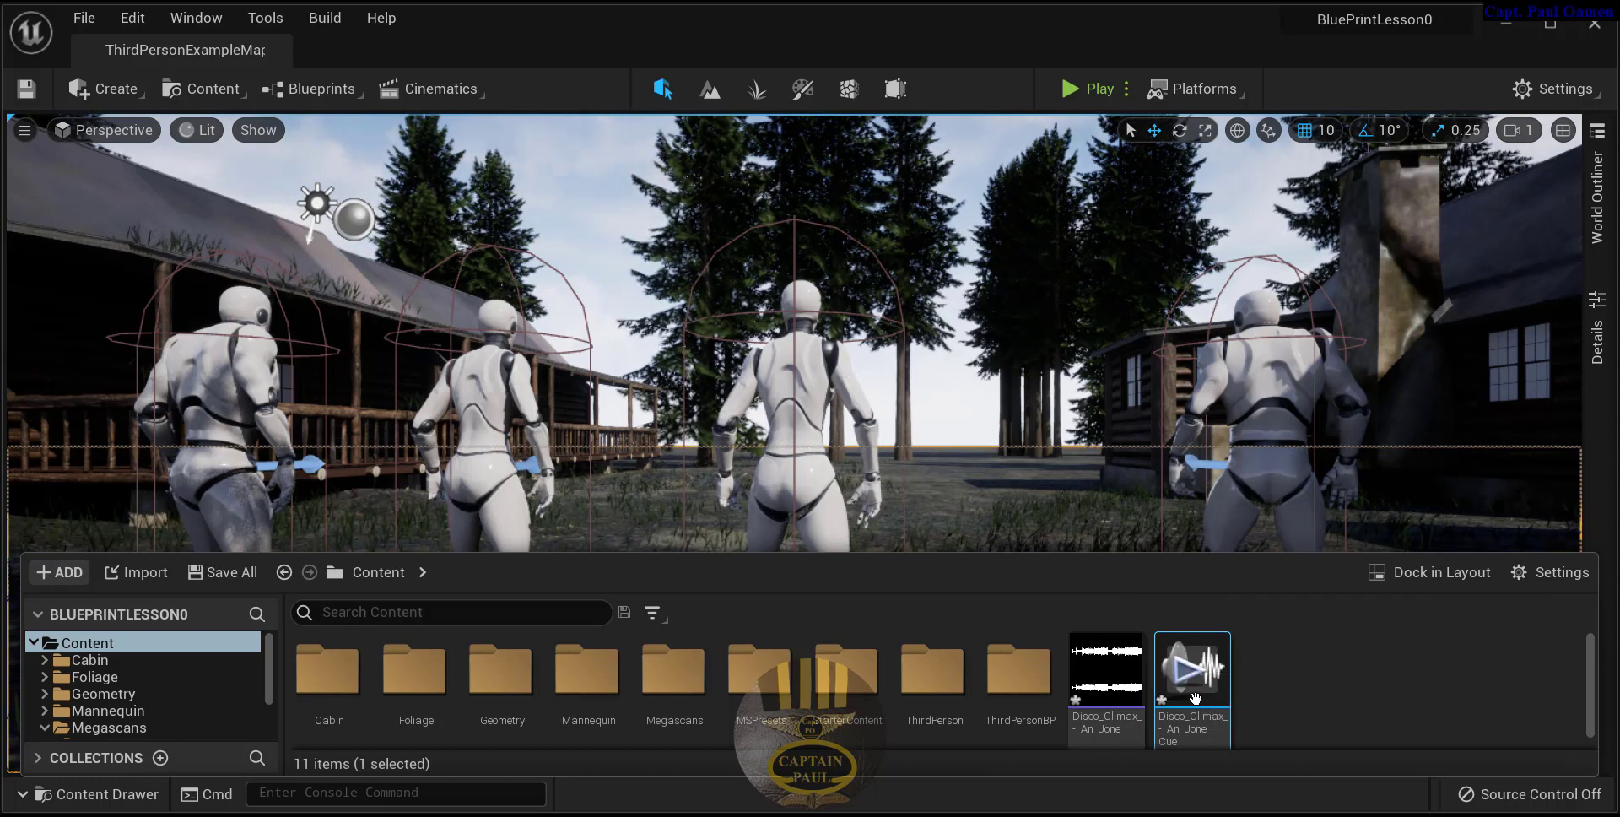
Step: Enable Looping on the cue's Wave Player node and dock the cue editor beside ThirdPersonExampleMap
double_click(1195, 701)
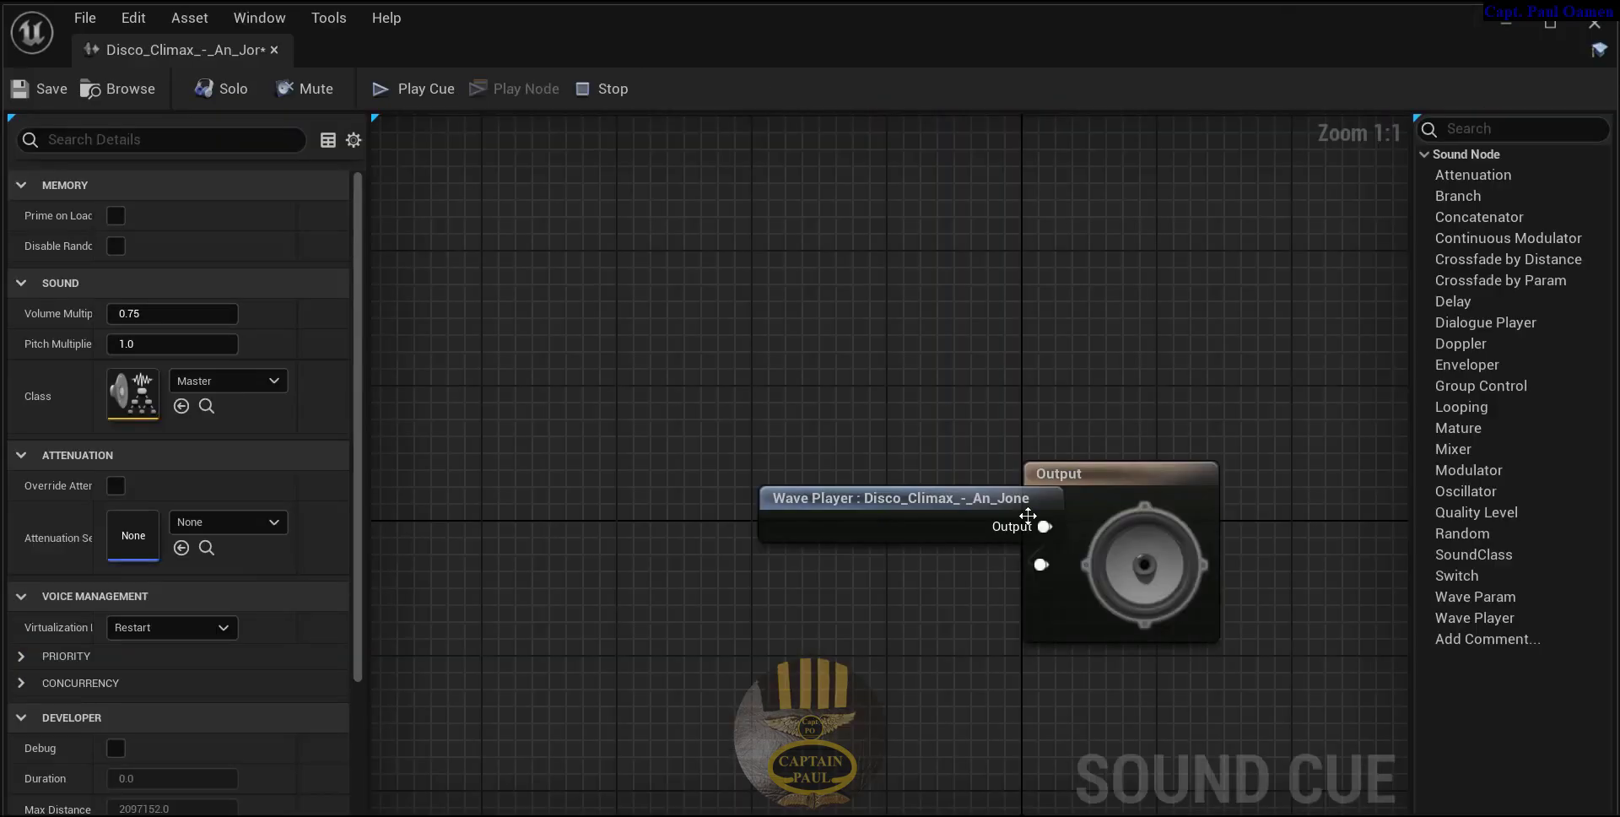
left_click_drag(952, 506, 779, 461)
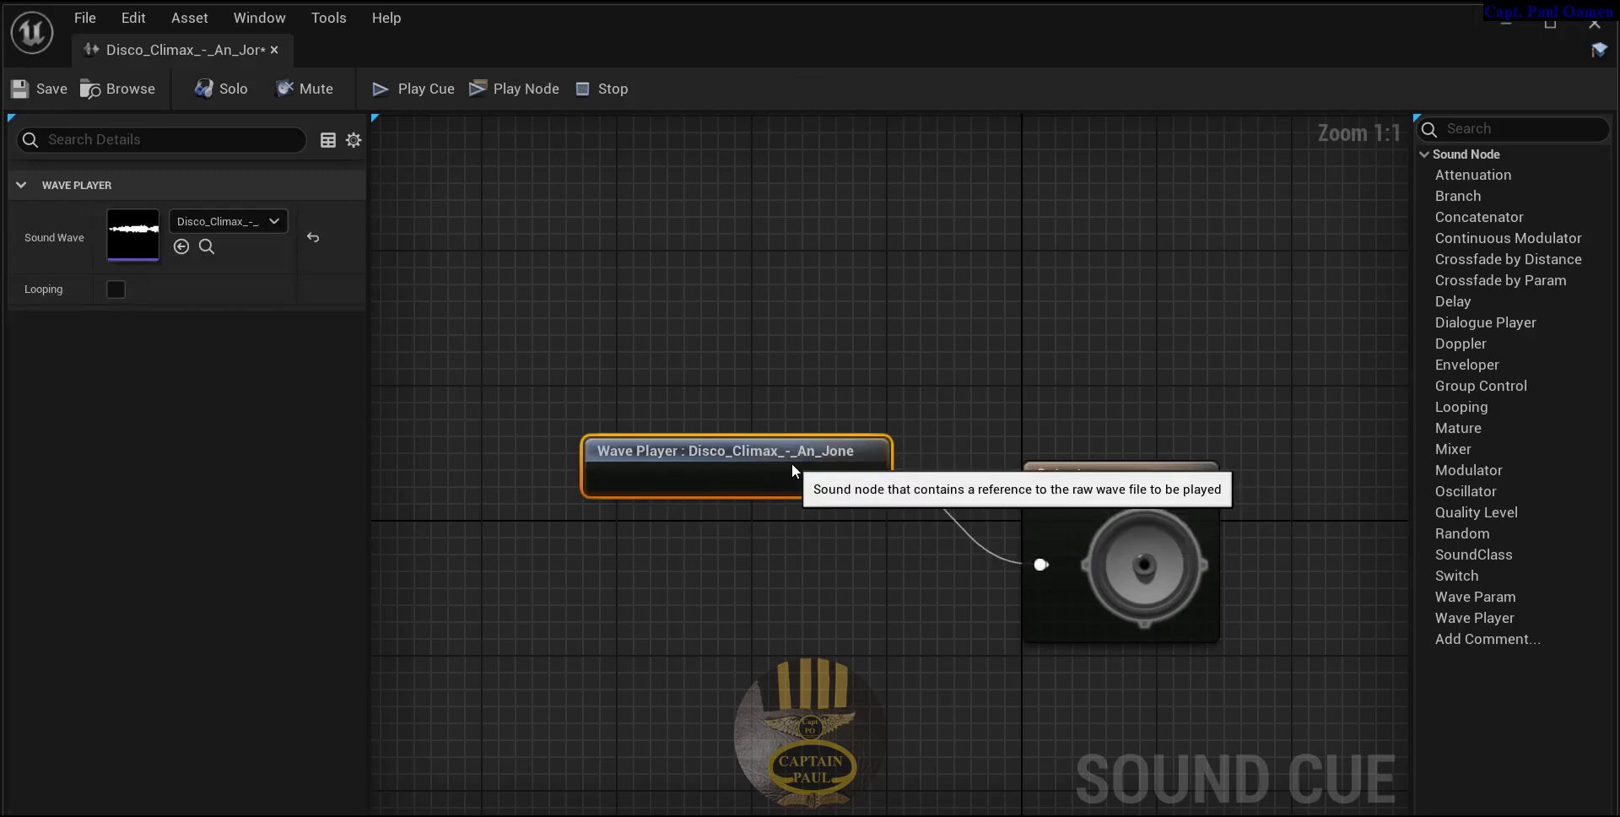
left_click(1091, 507)
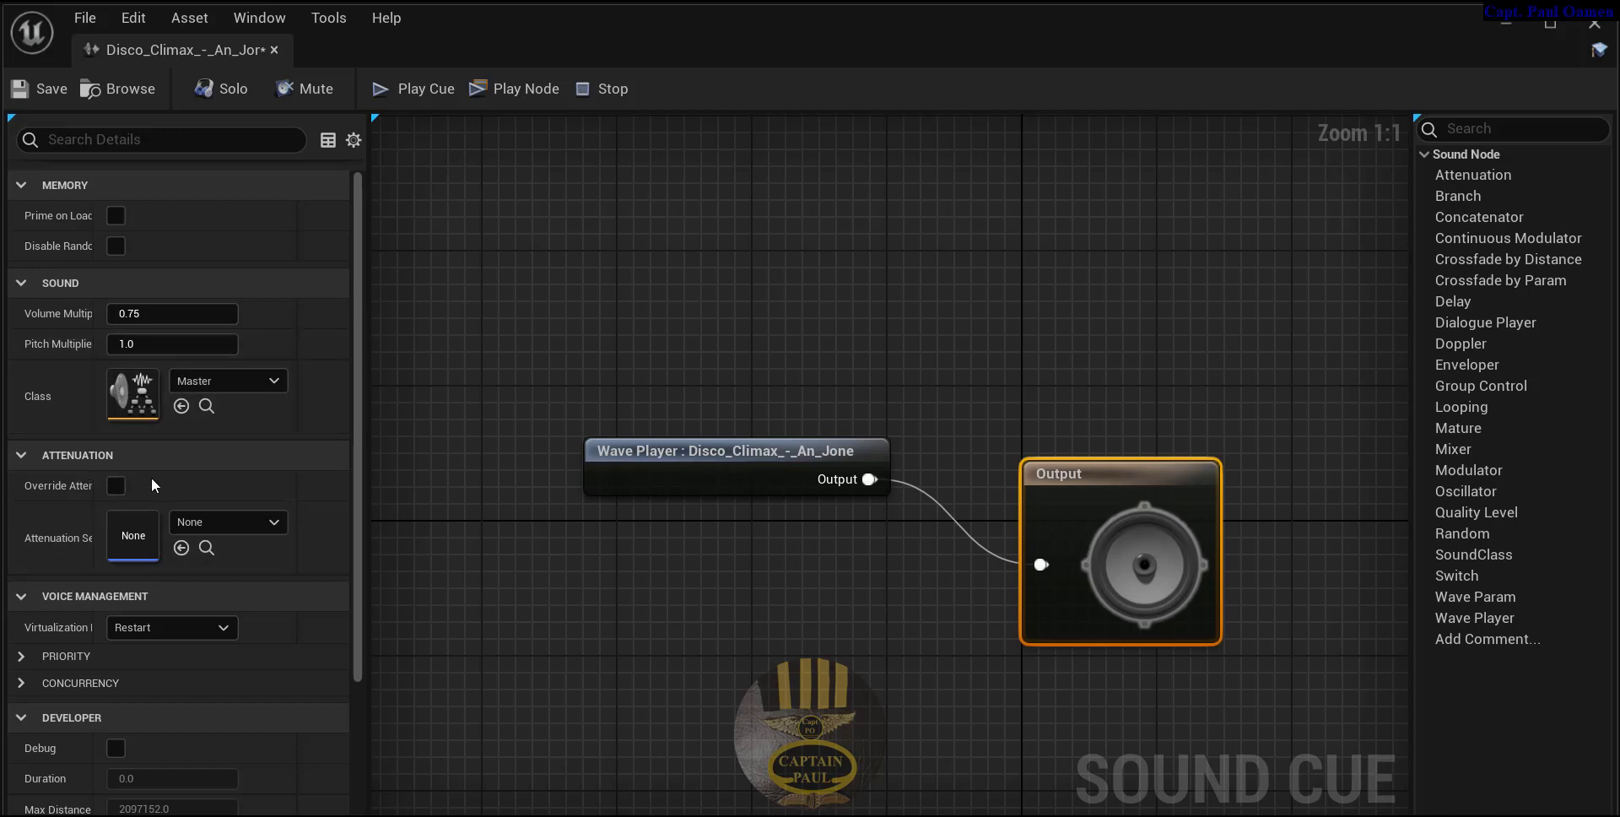
left_click(719, 472)
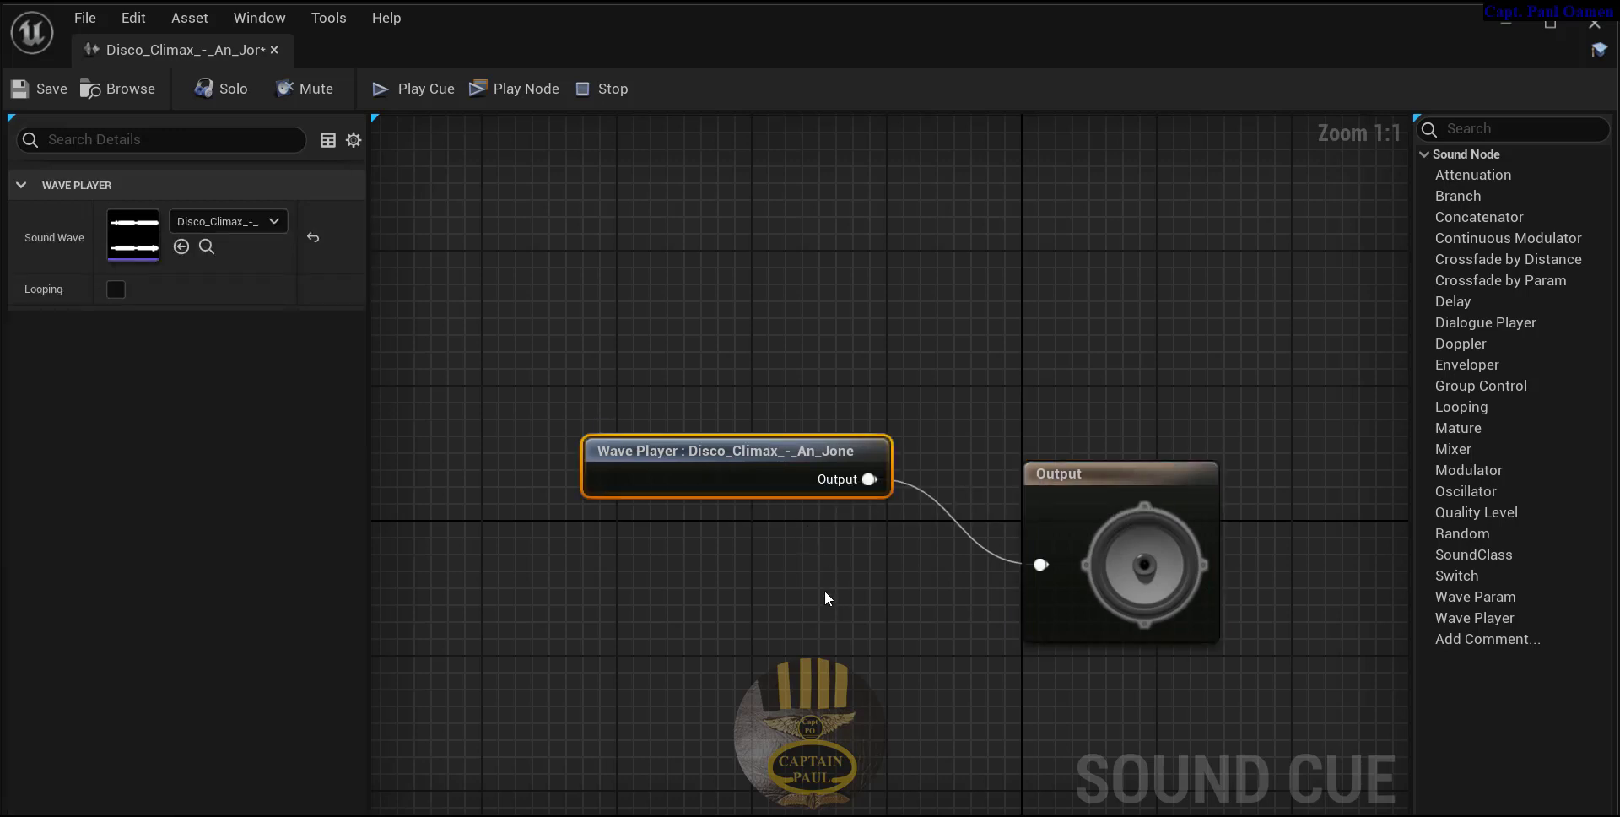
left_click(115, 294)
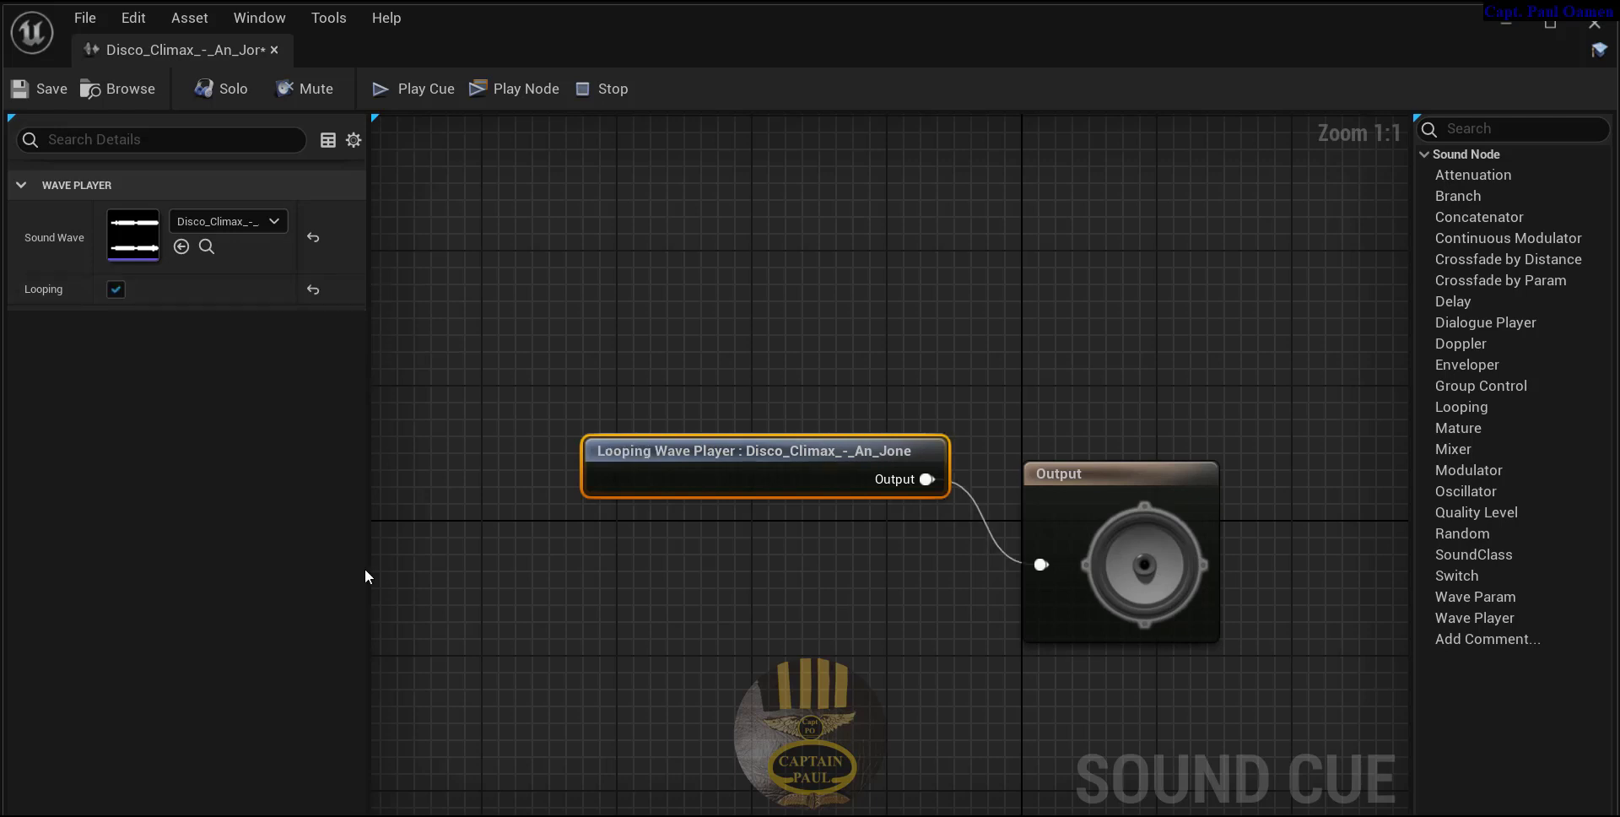
left_click(737, 437)
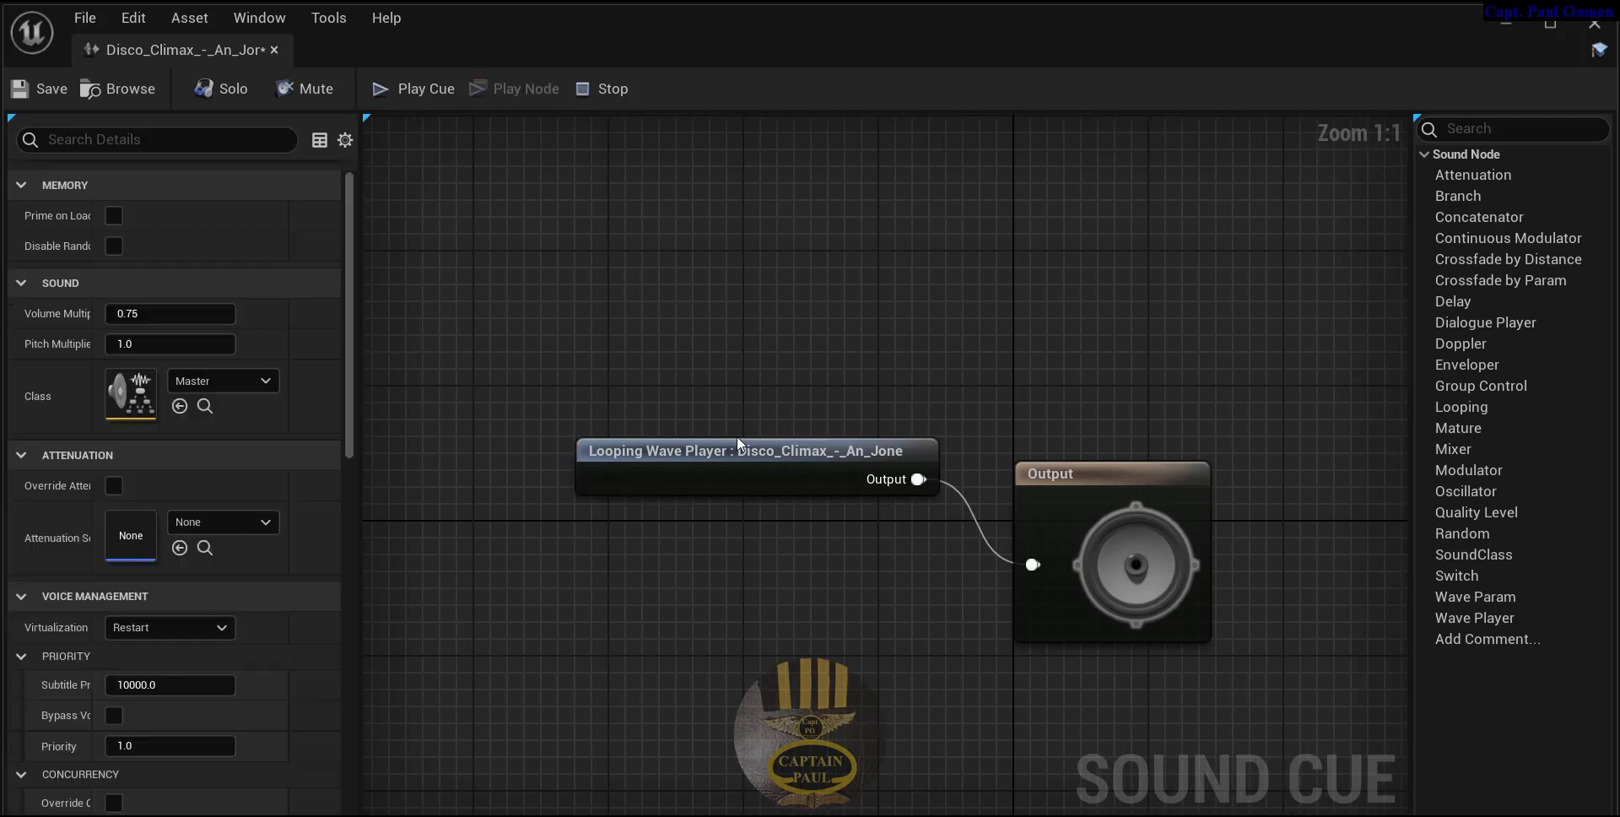
left_click_drag(195, 49, 499, 62)
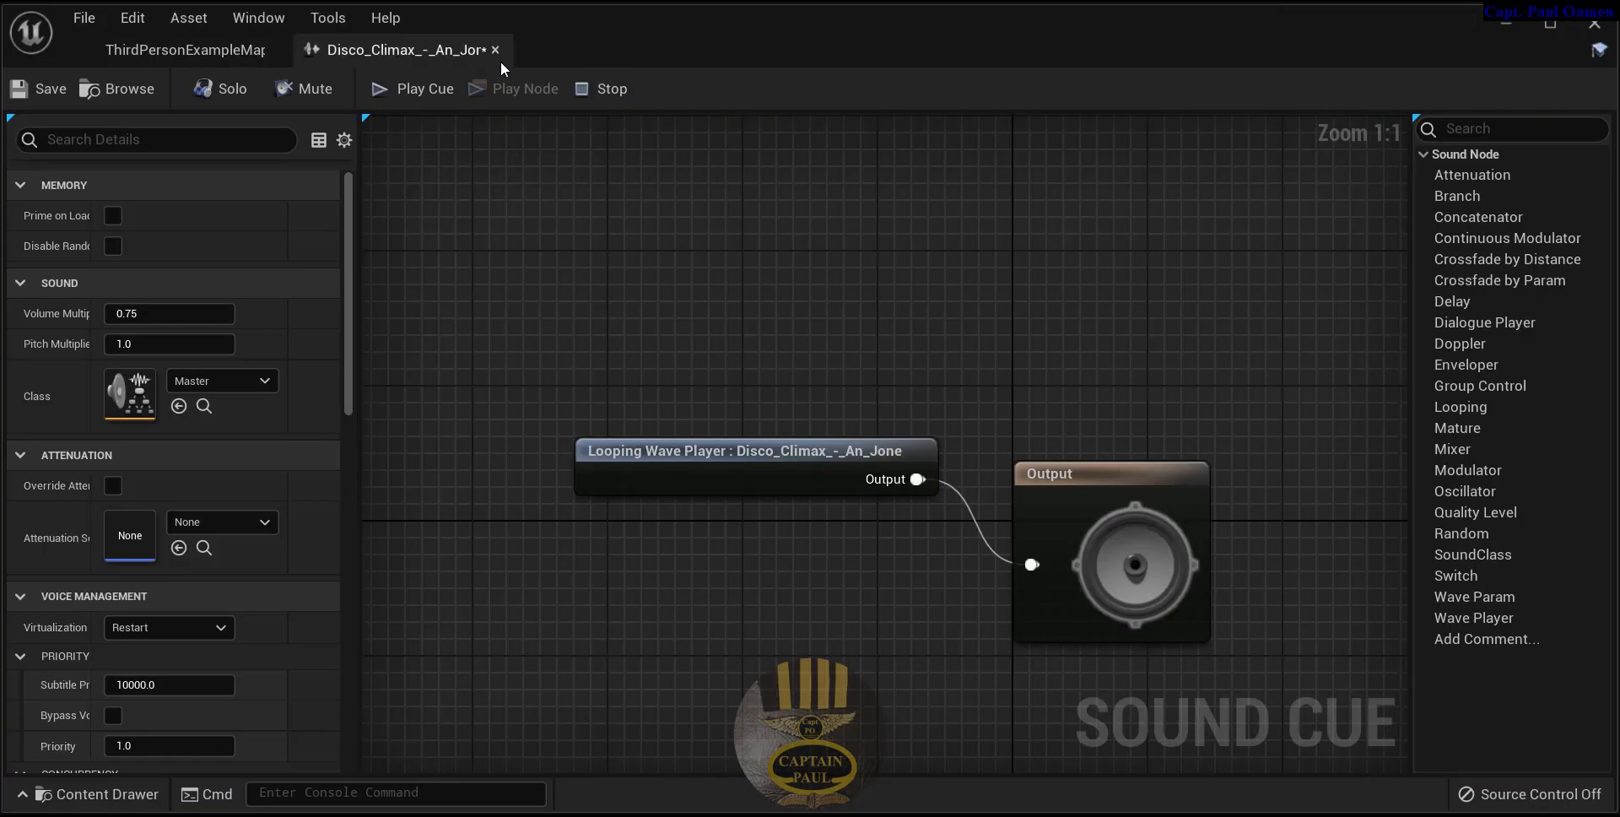
Step: Restore the Details and World Outliner panels so they stay docked open
left_click(185, 49)
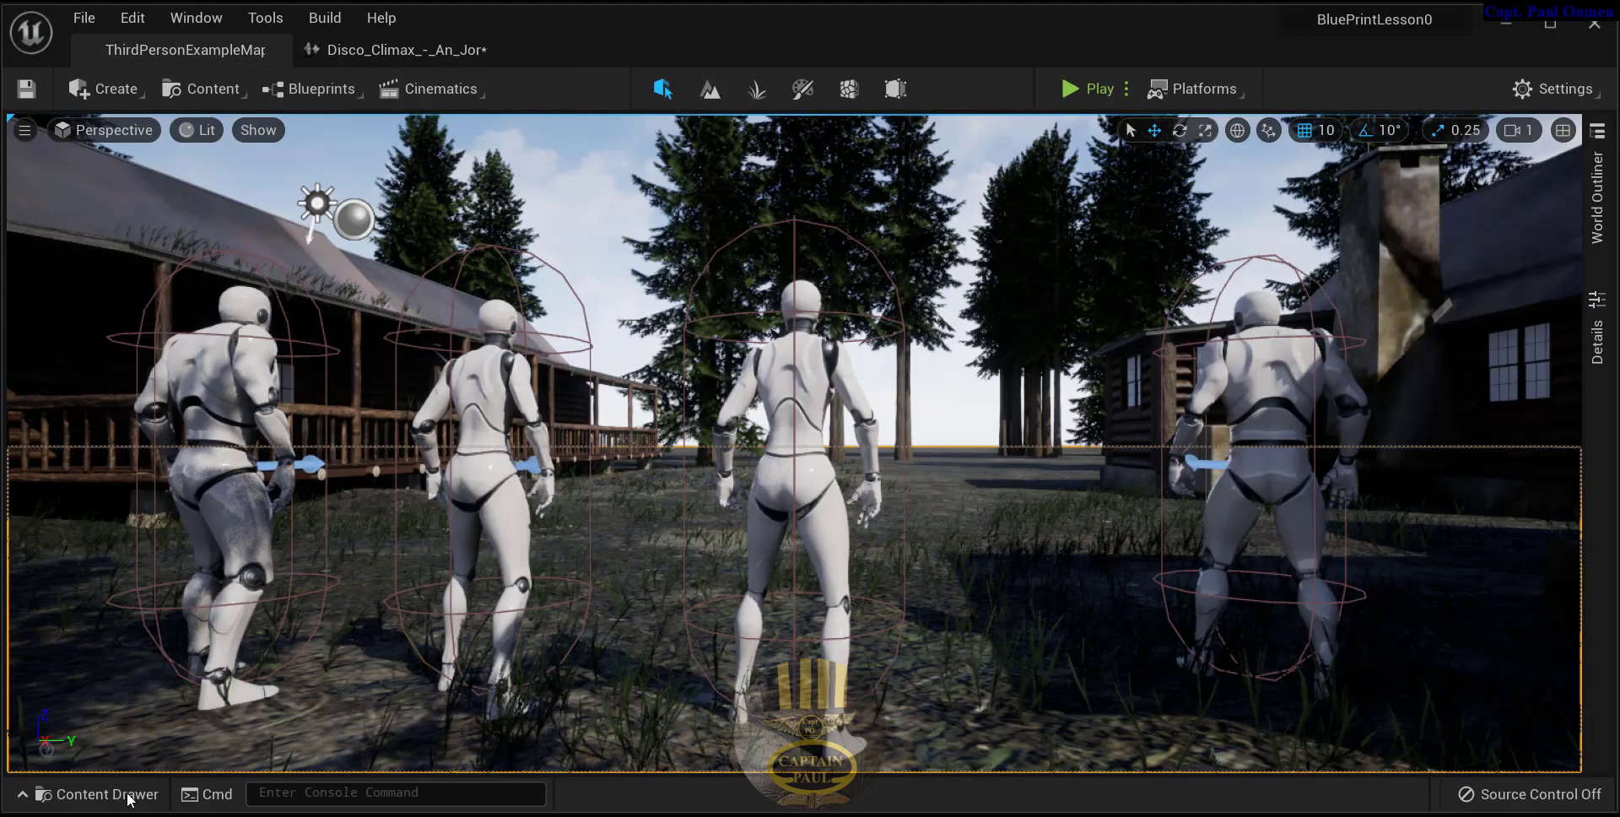
left_click(132, 795)
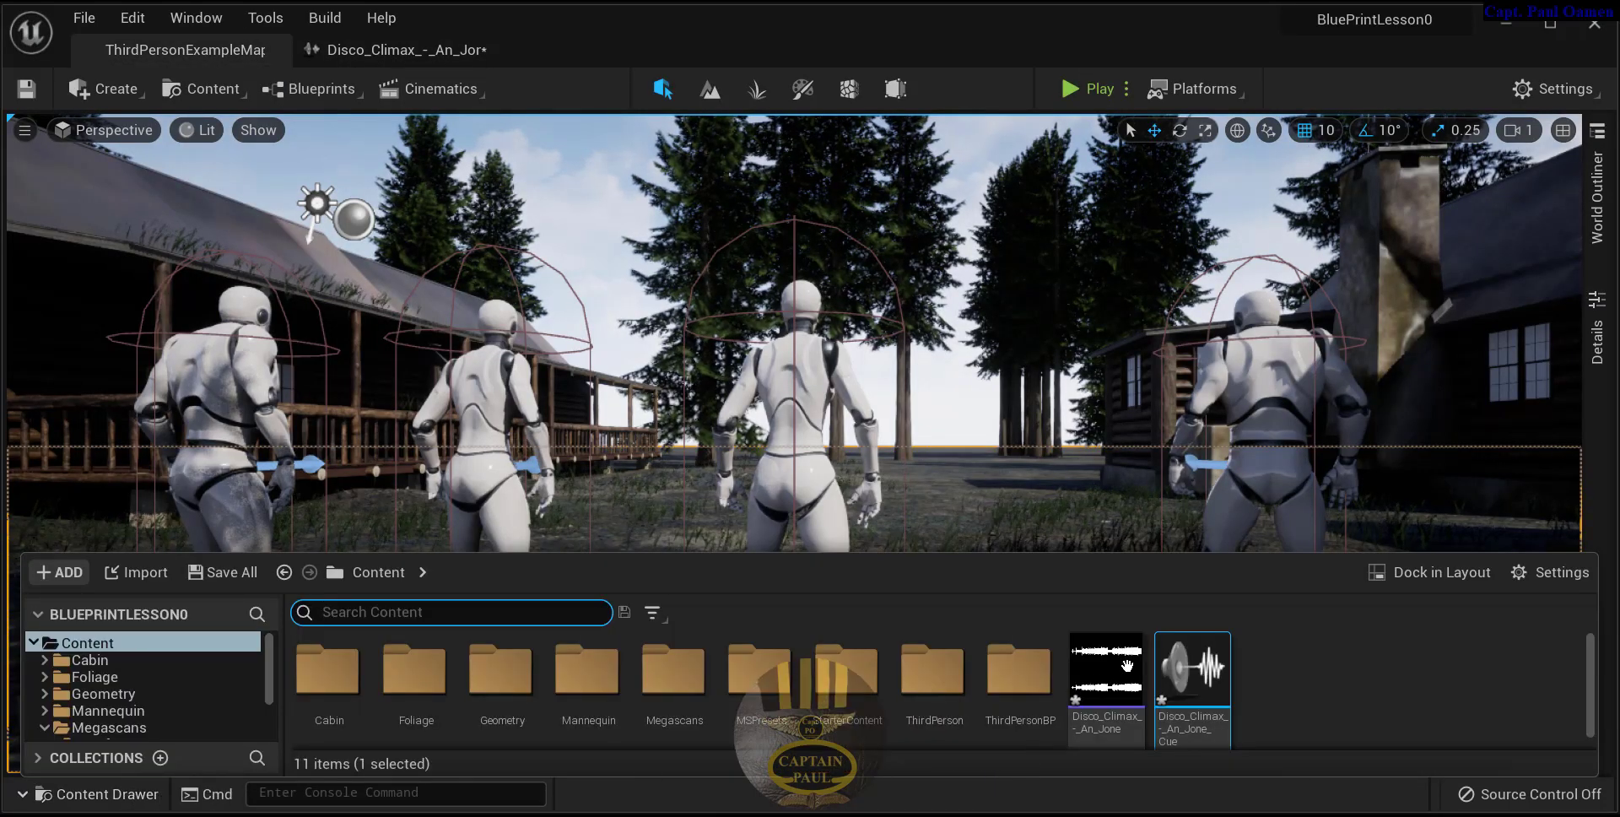
left_click(1185, 704)
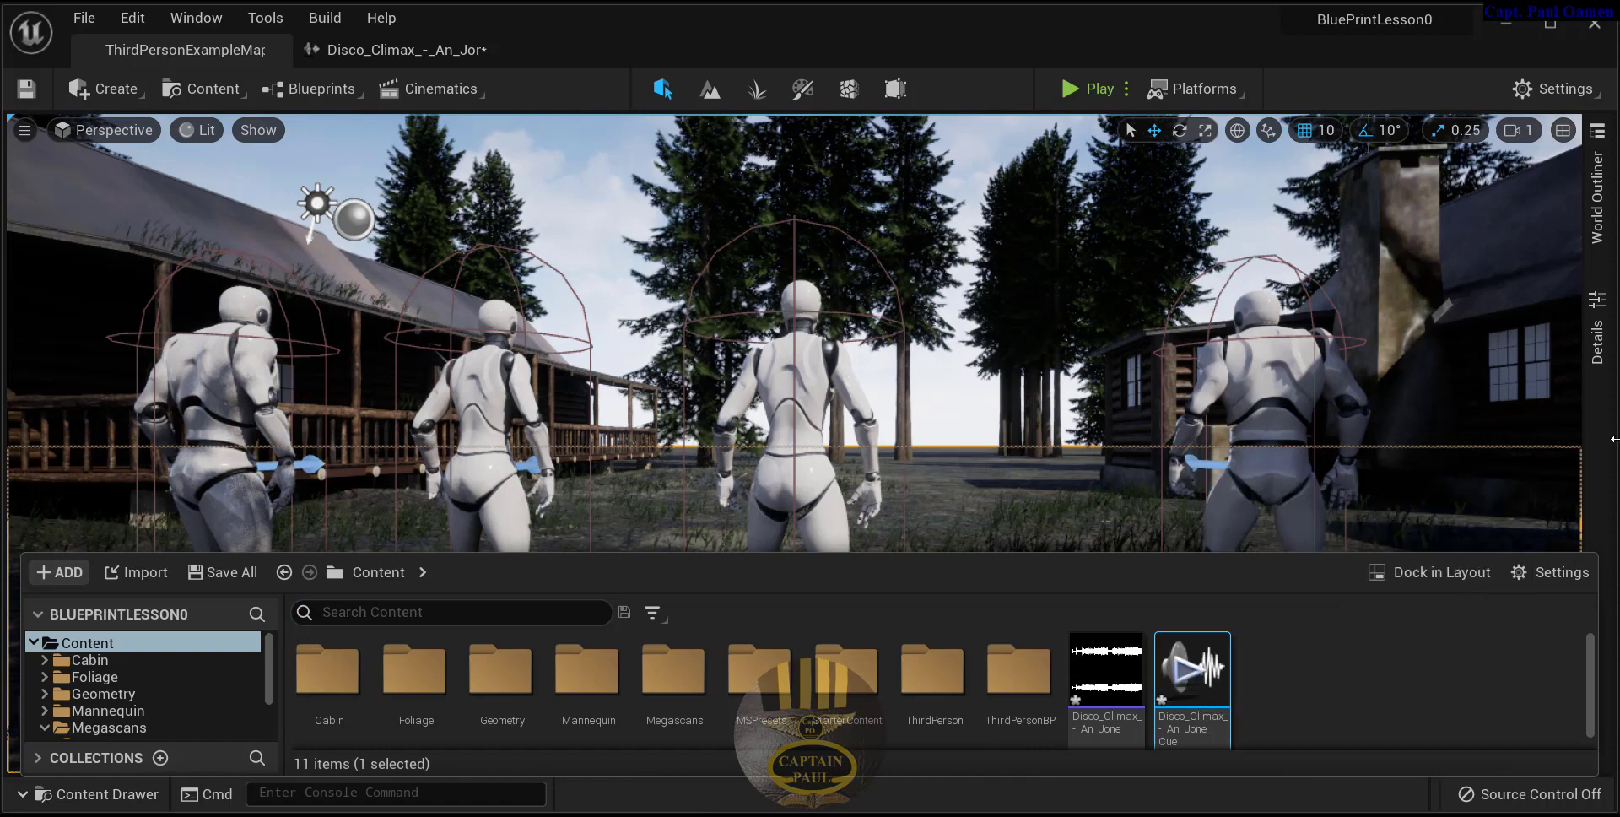
right_click(1598, 359)
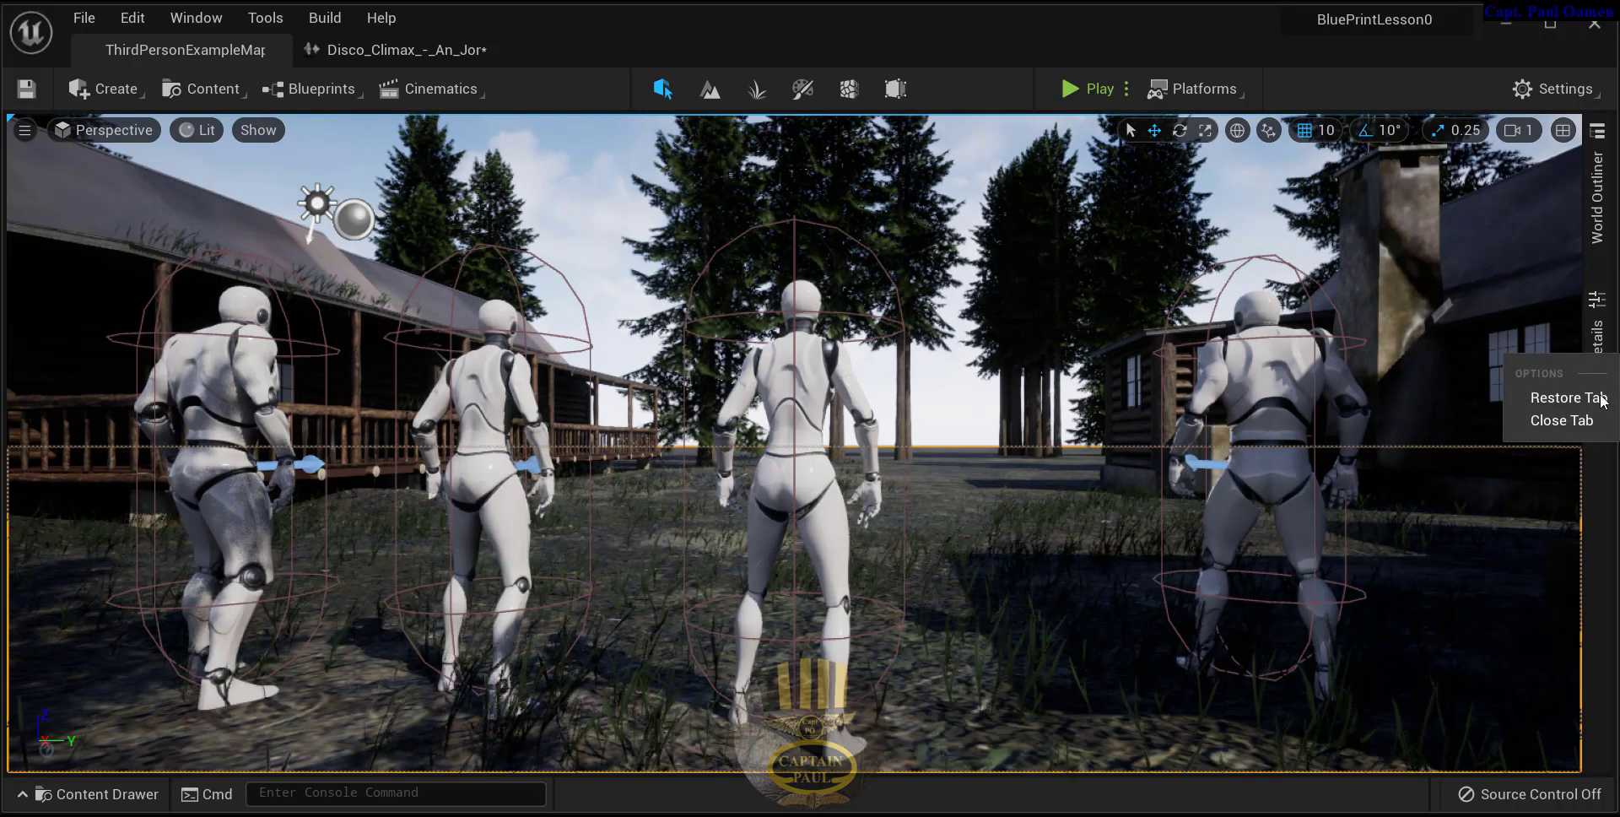
left_click(1572, 399)
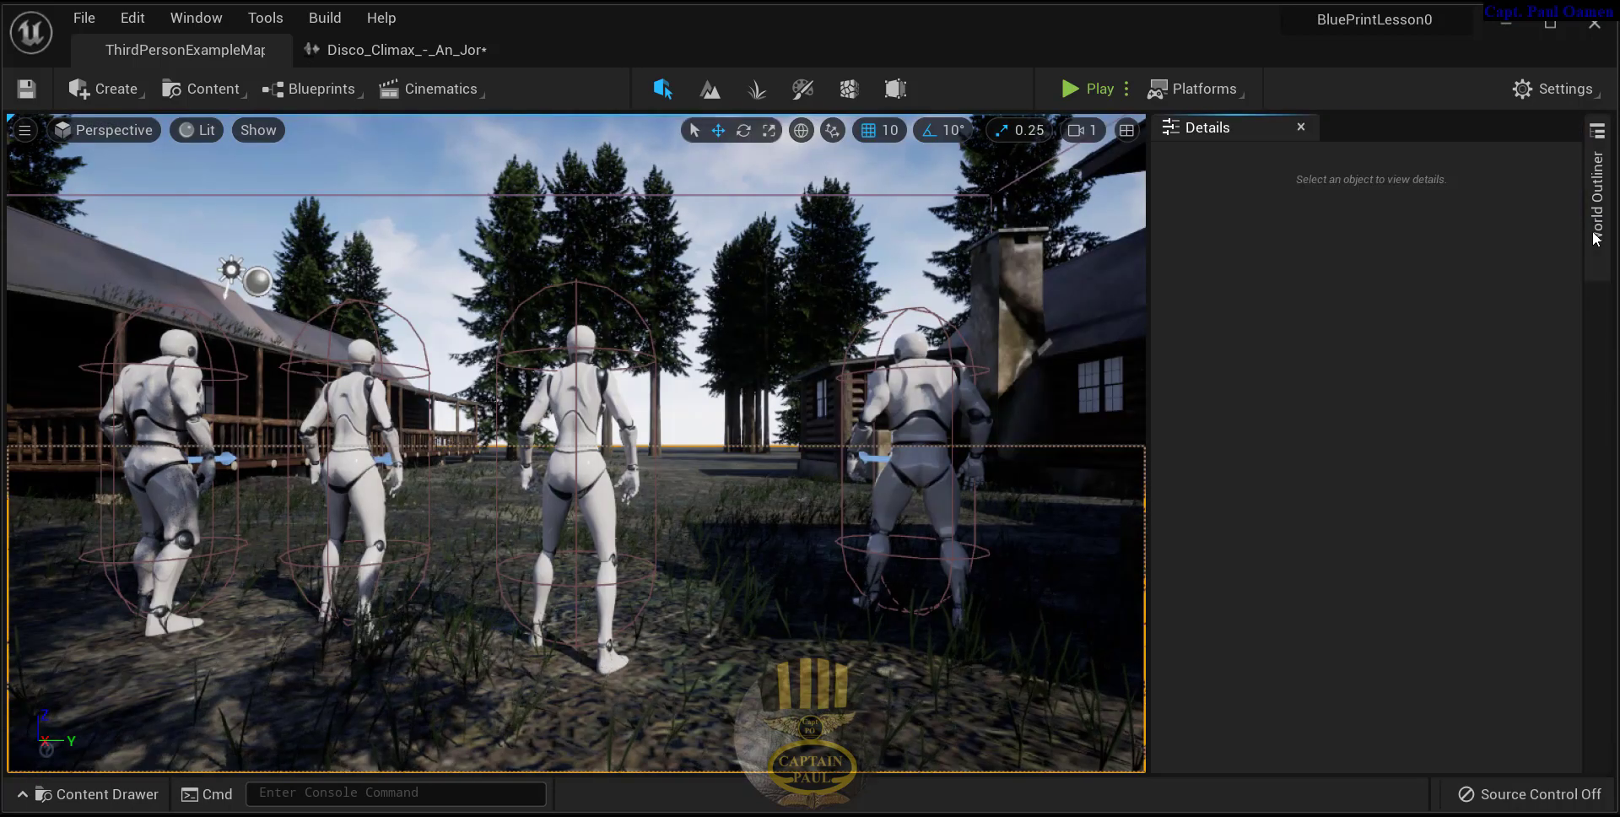
right_click(1596, 238)
left_click(1572, 278)
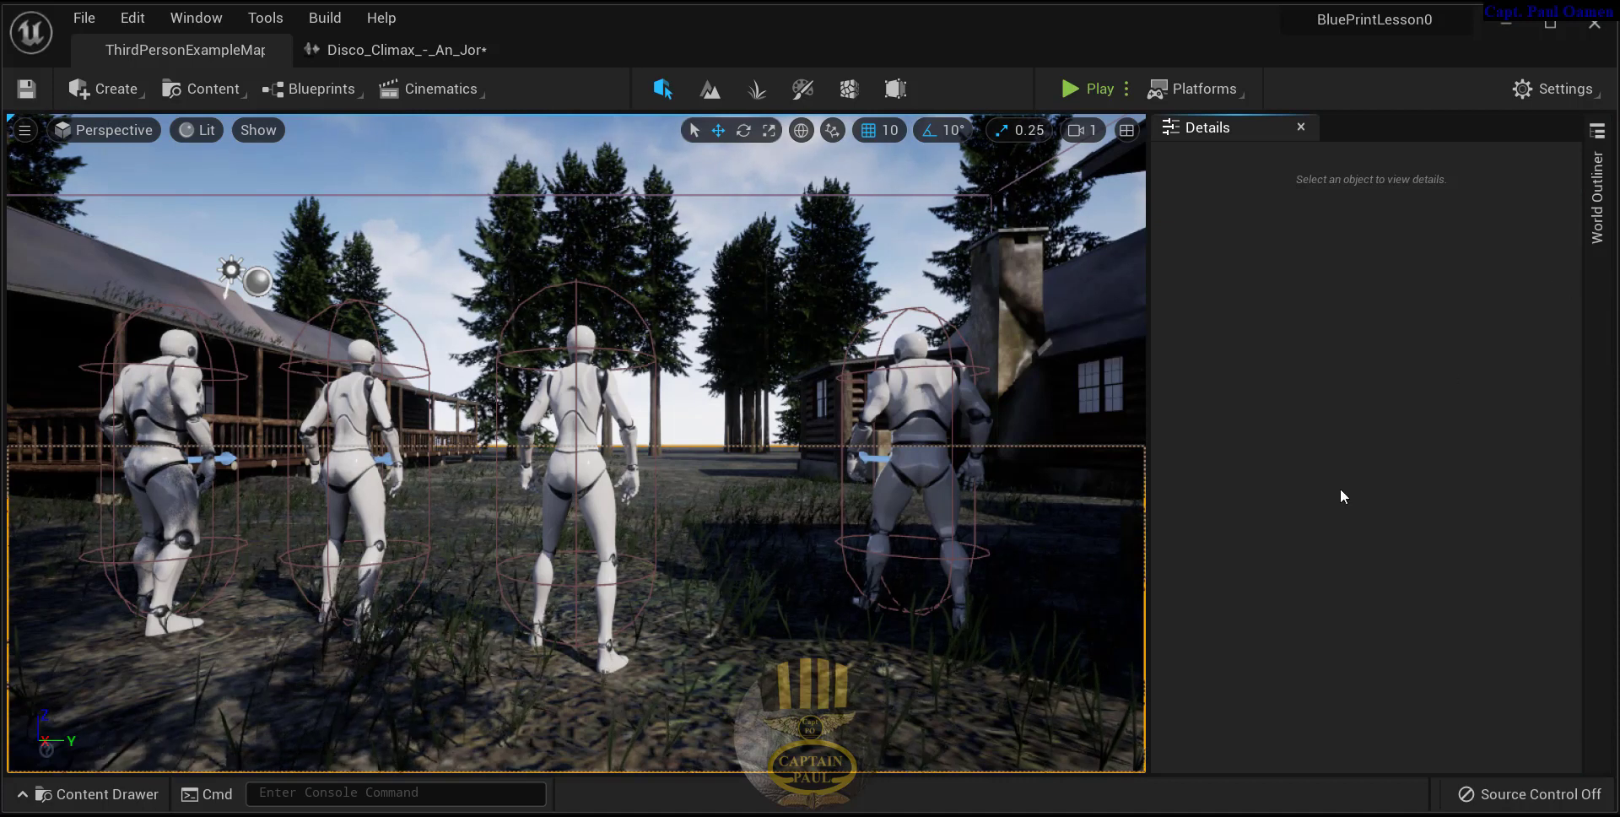
Step: Place the disco cue among the dancers at -790, 590, 110 and enable Auto Activate
left_click(144, 793)
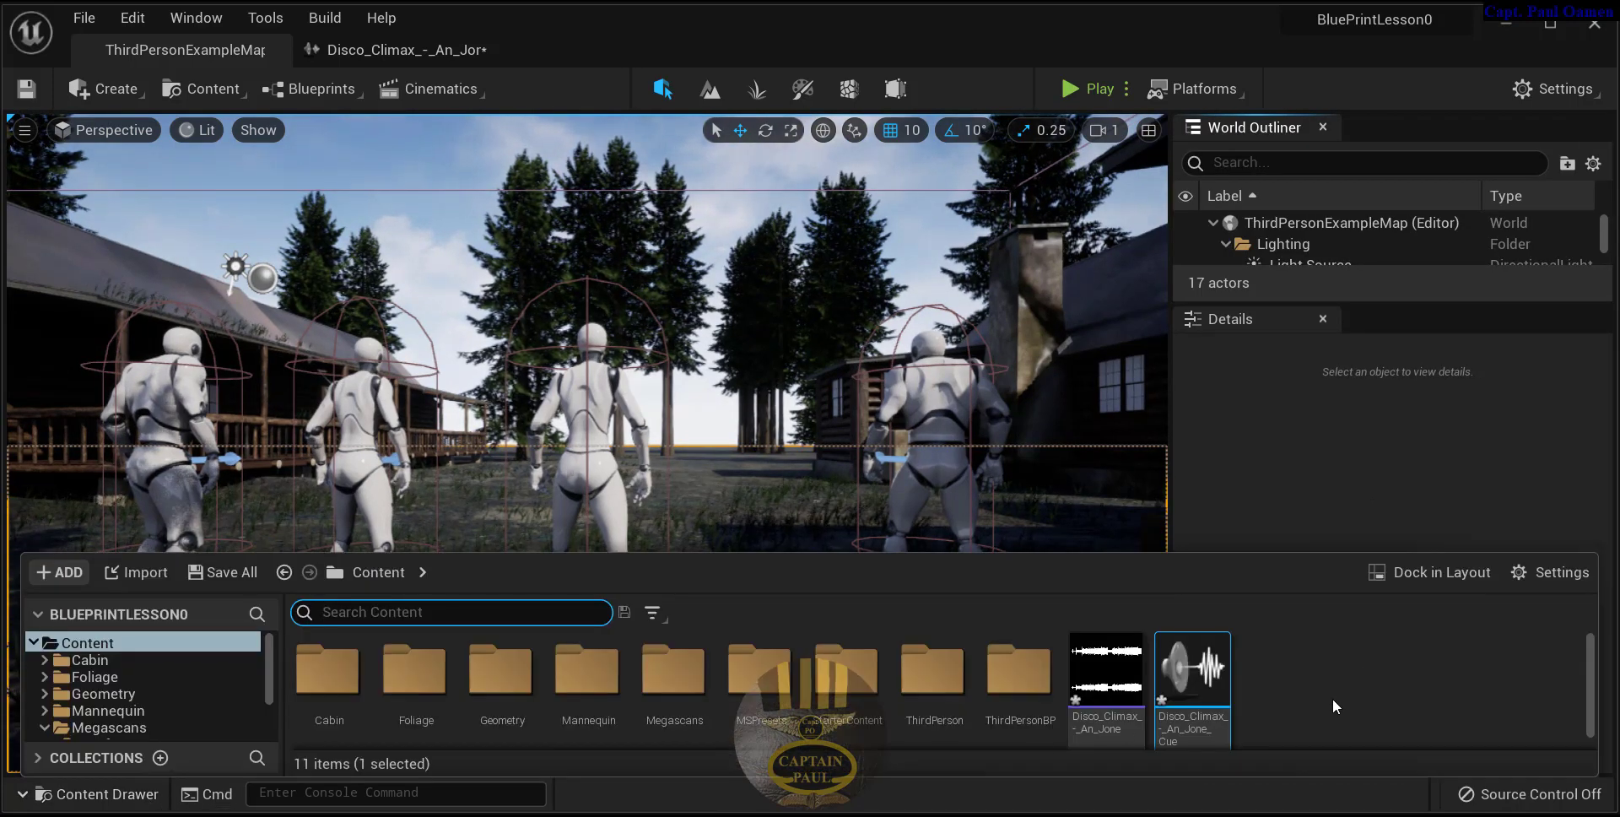
mouse_move(1192, 683)
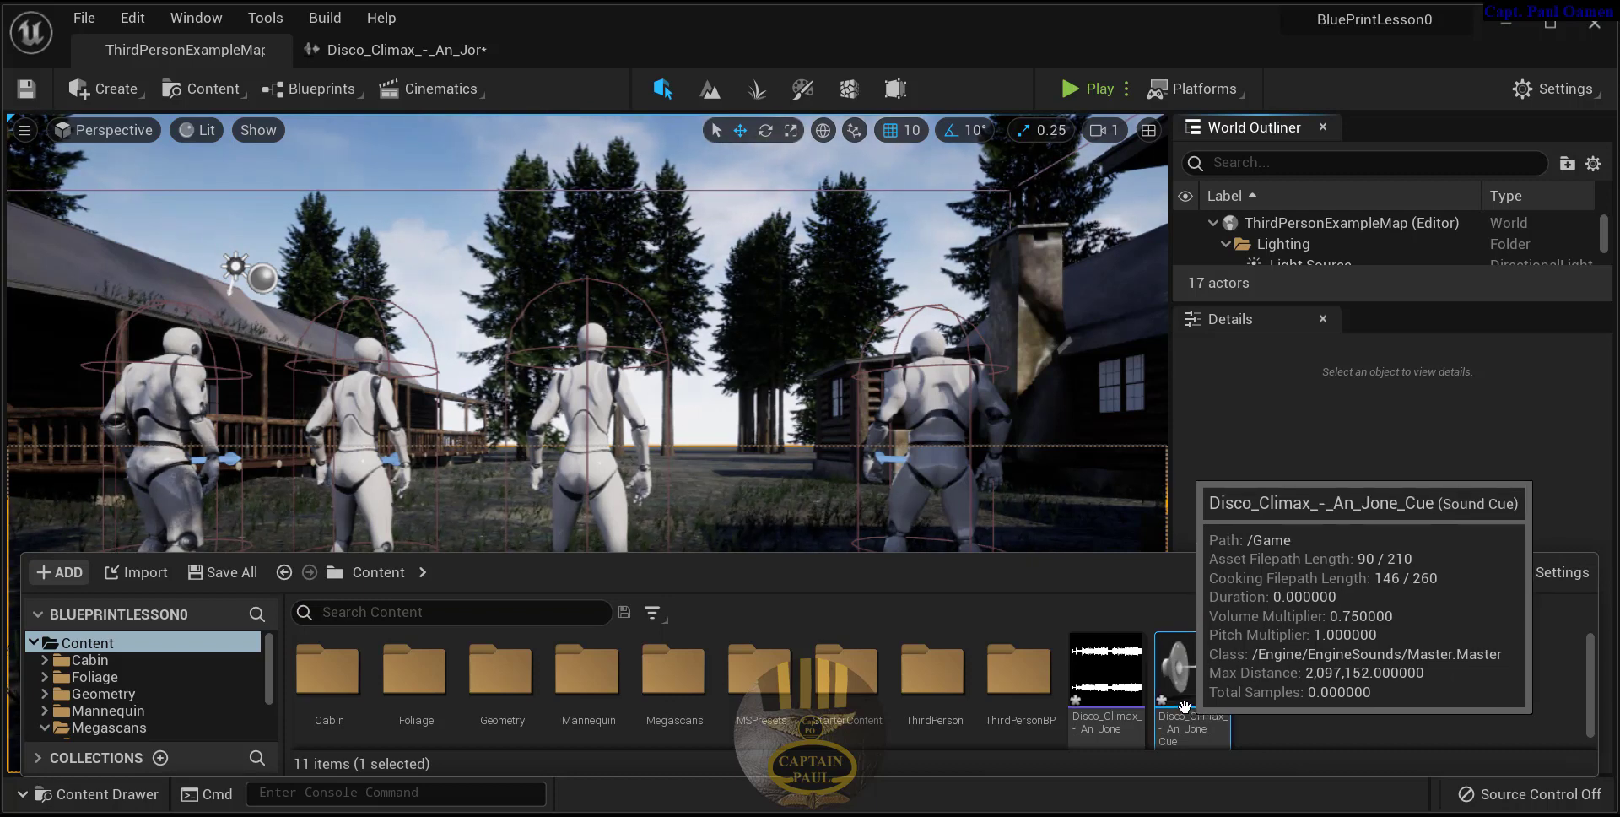
left_click_drag(1184, 707, 735, 654)
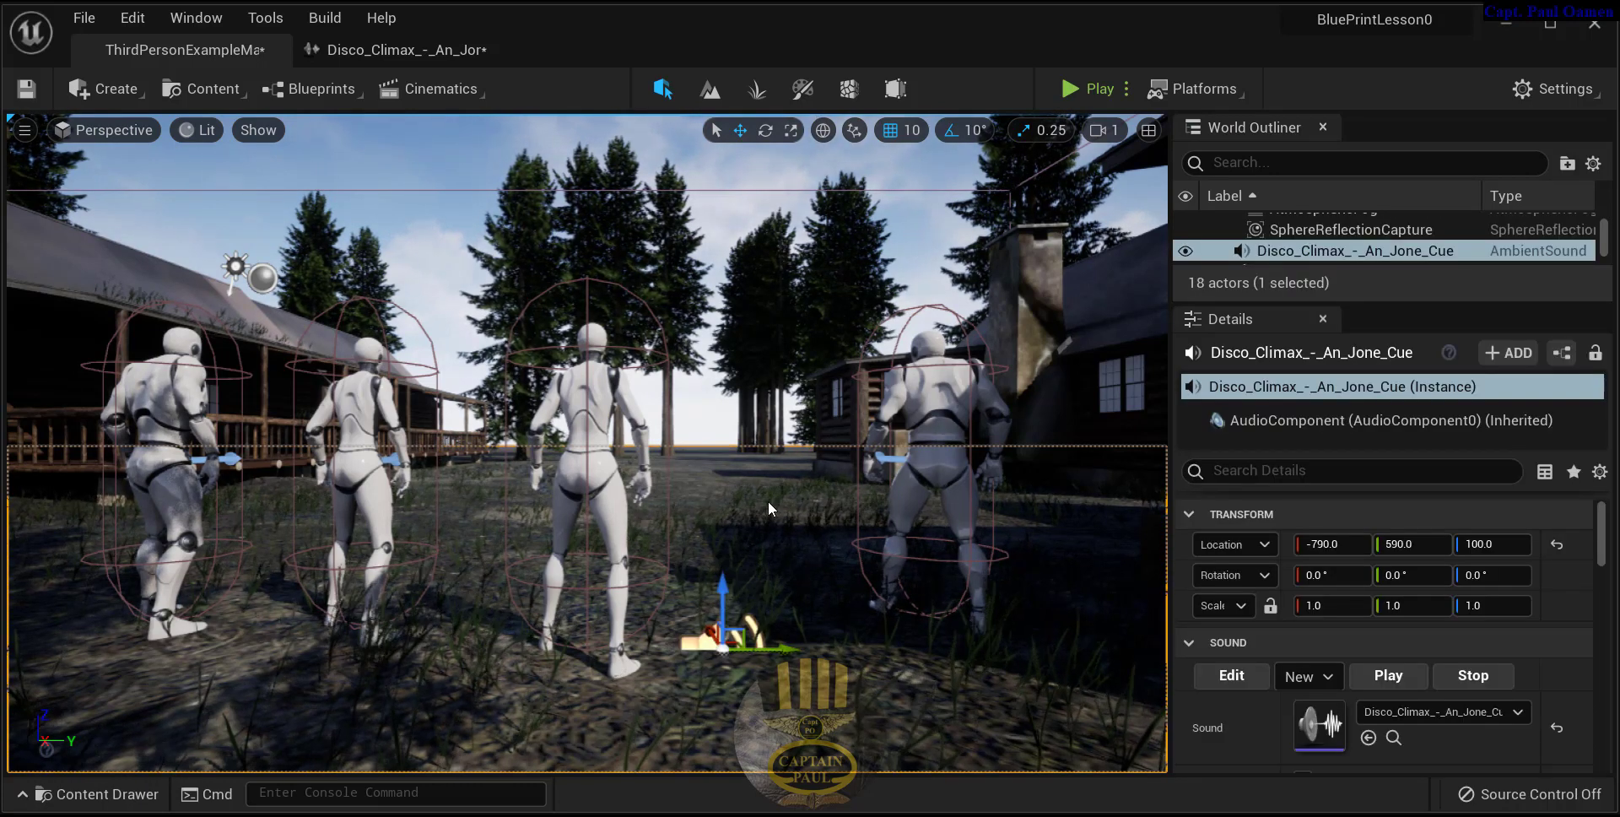
left_click_drag(725, 588, 724, 561)
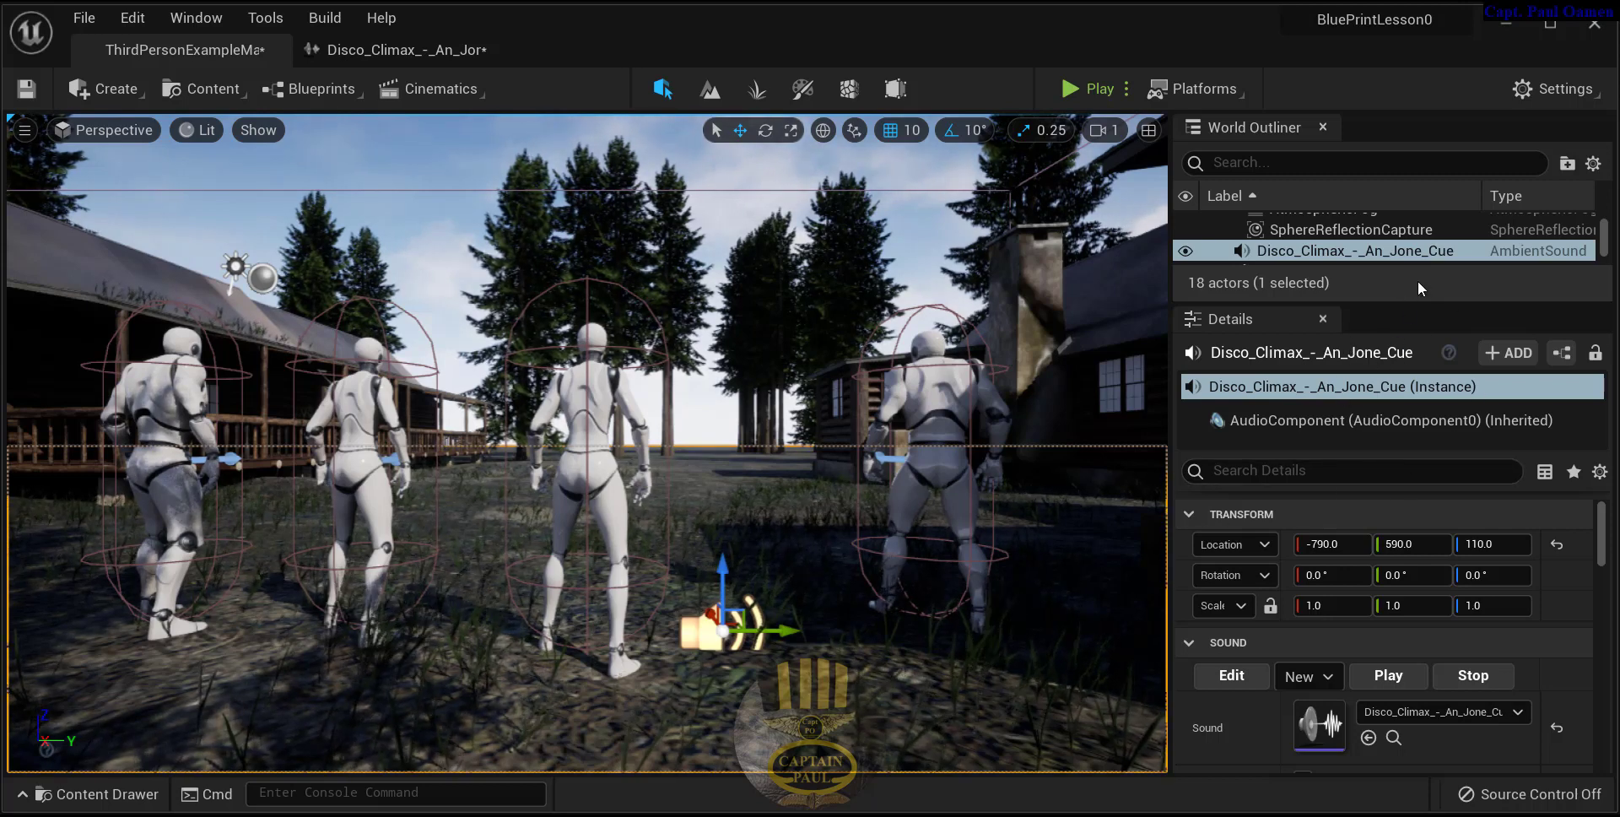
left_click(1264, 471)
type("Aut")
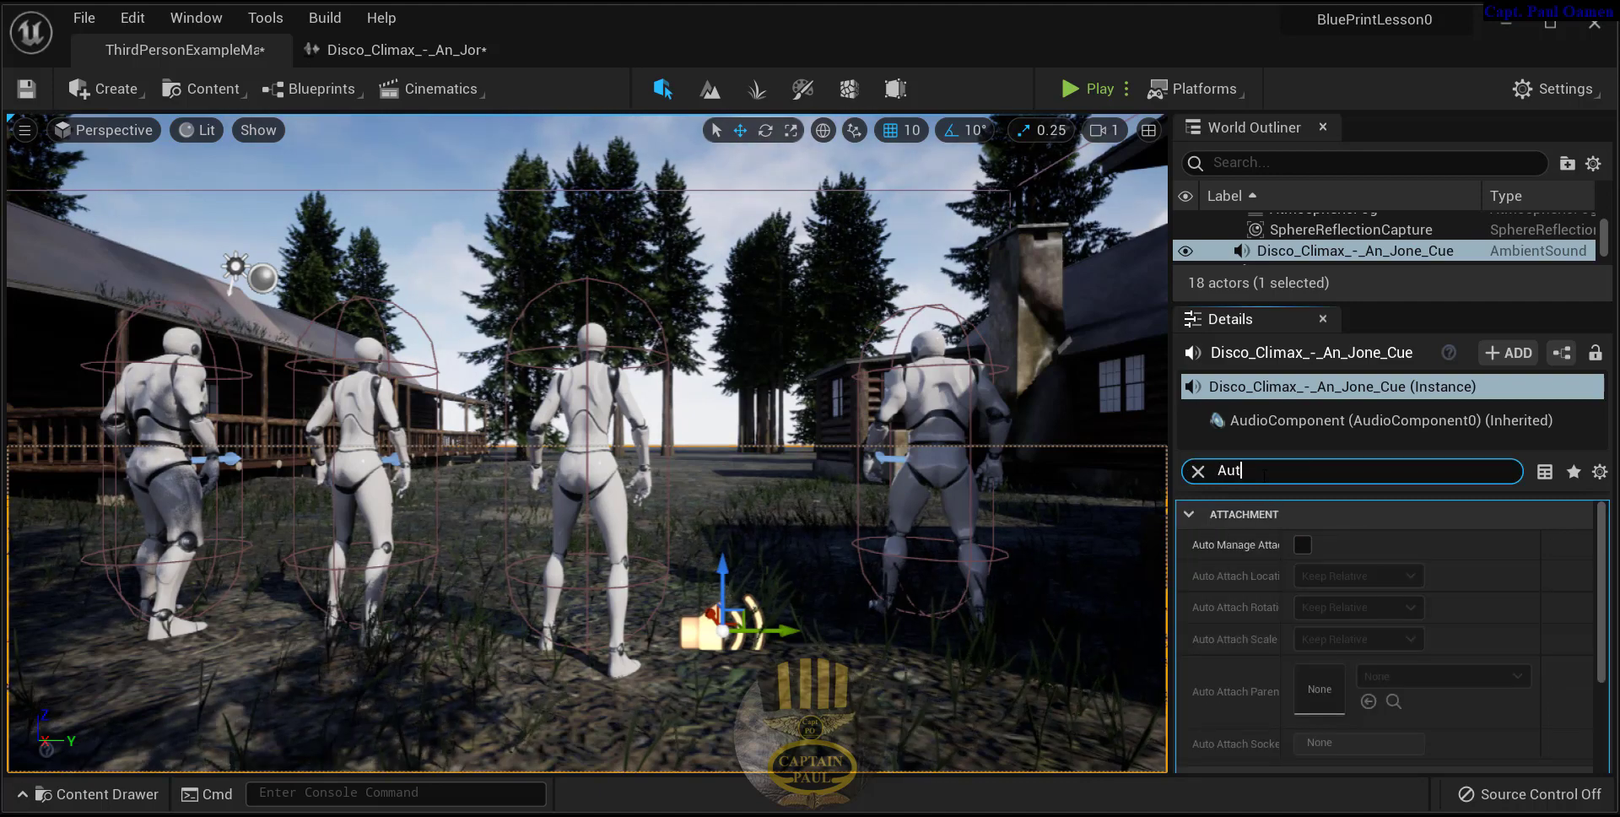
type("o Act")
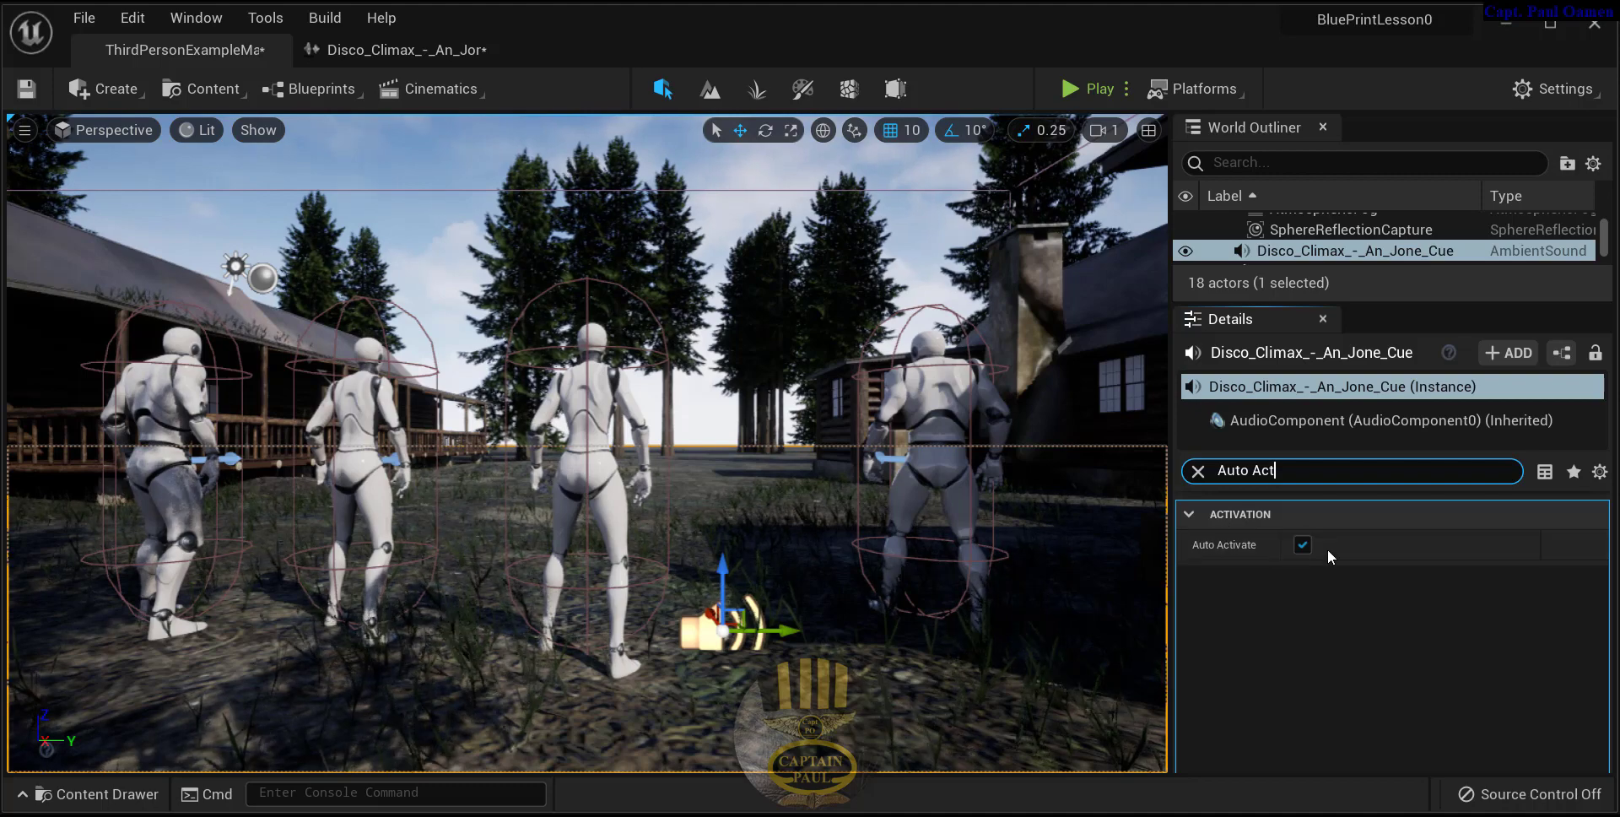
left_click(1197, 471)
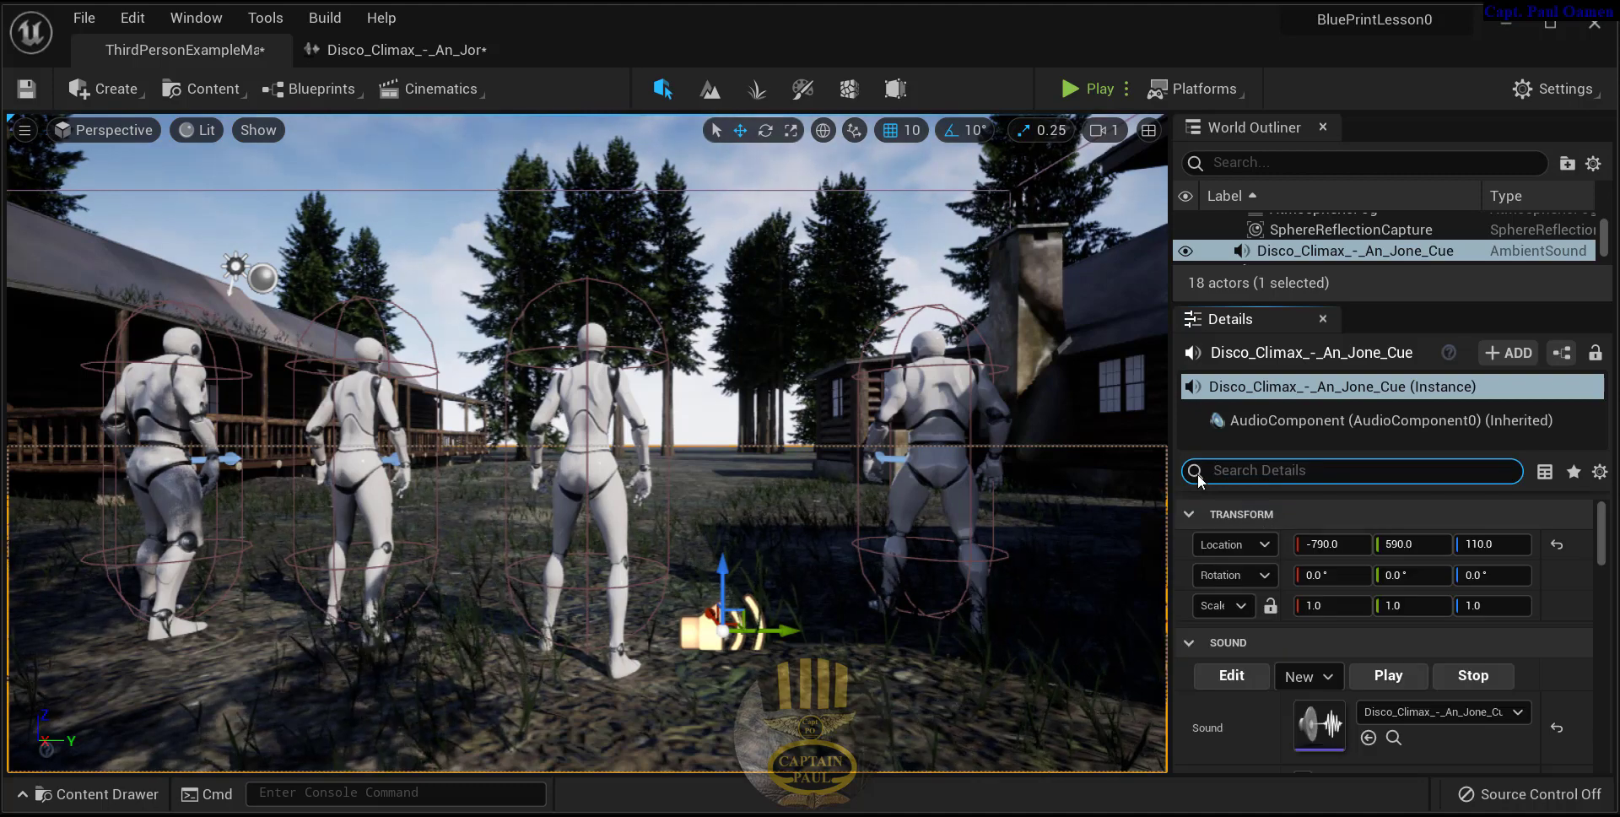
left_click(1071, 90)
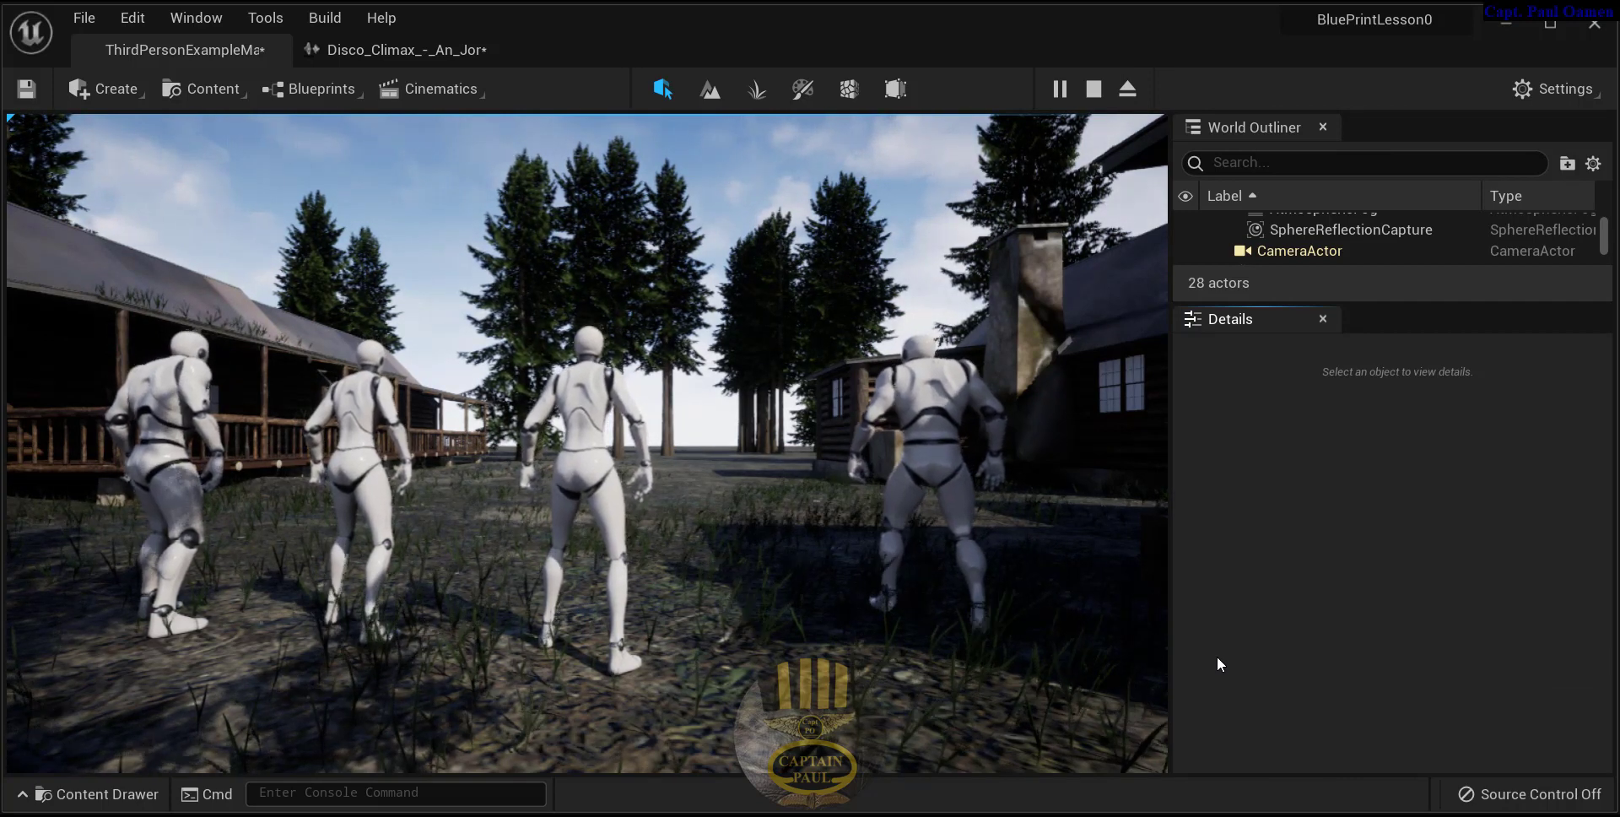
left_click(665, 168)
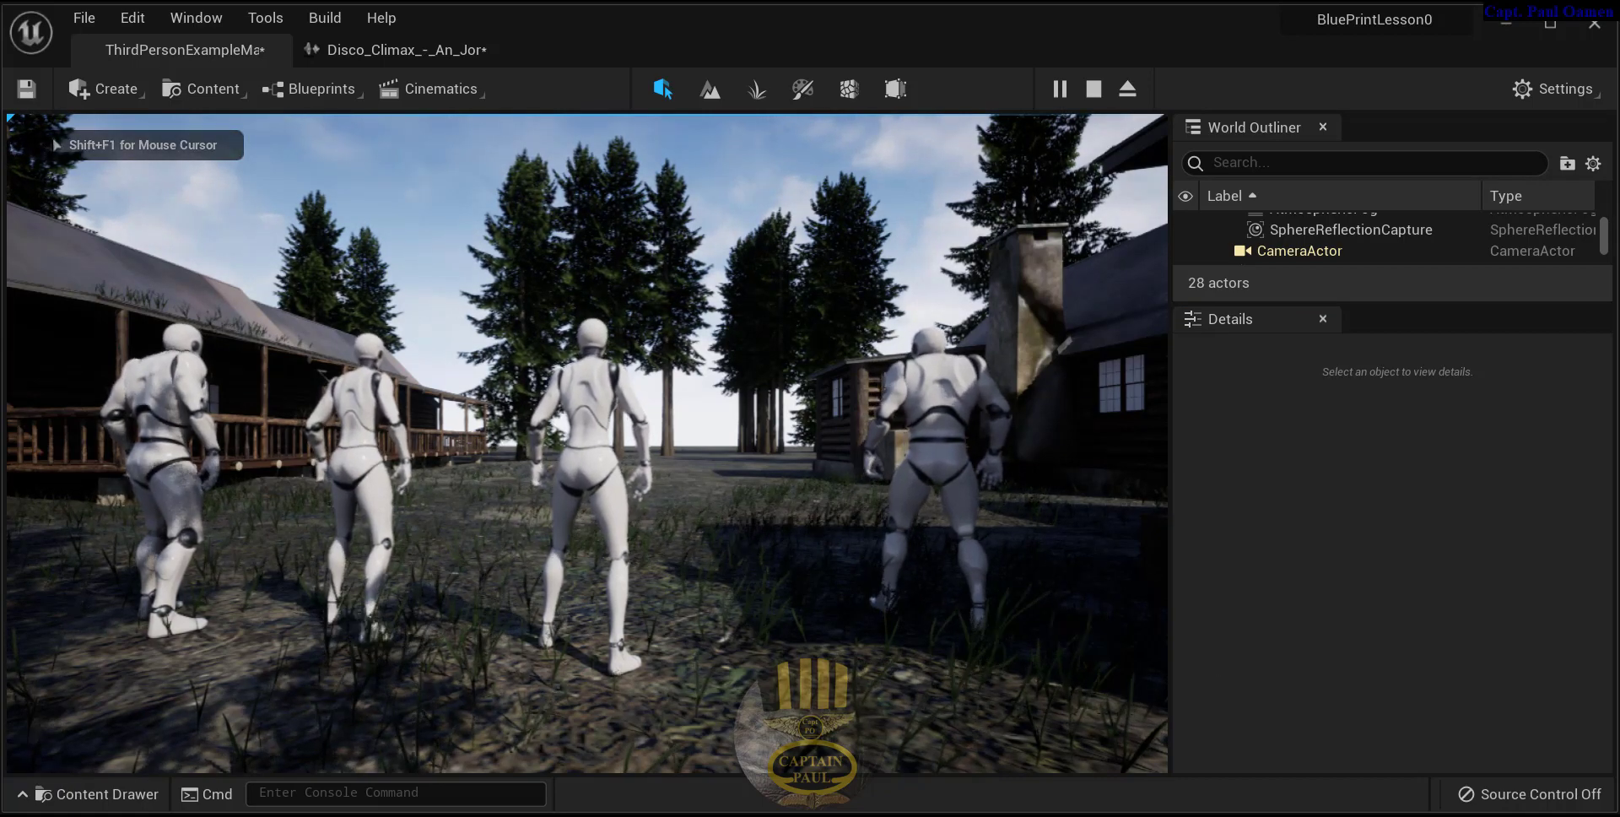
key("w")
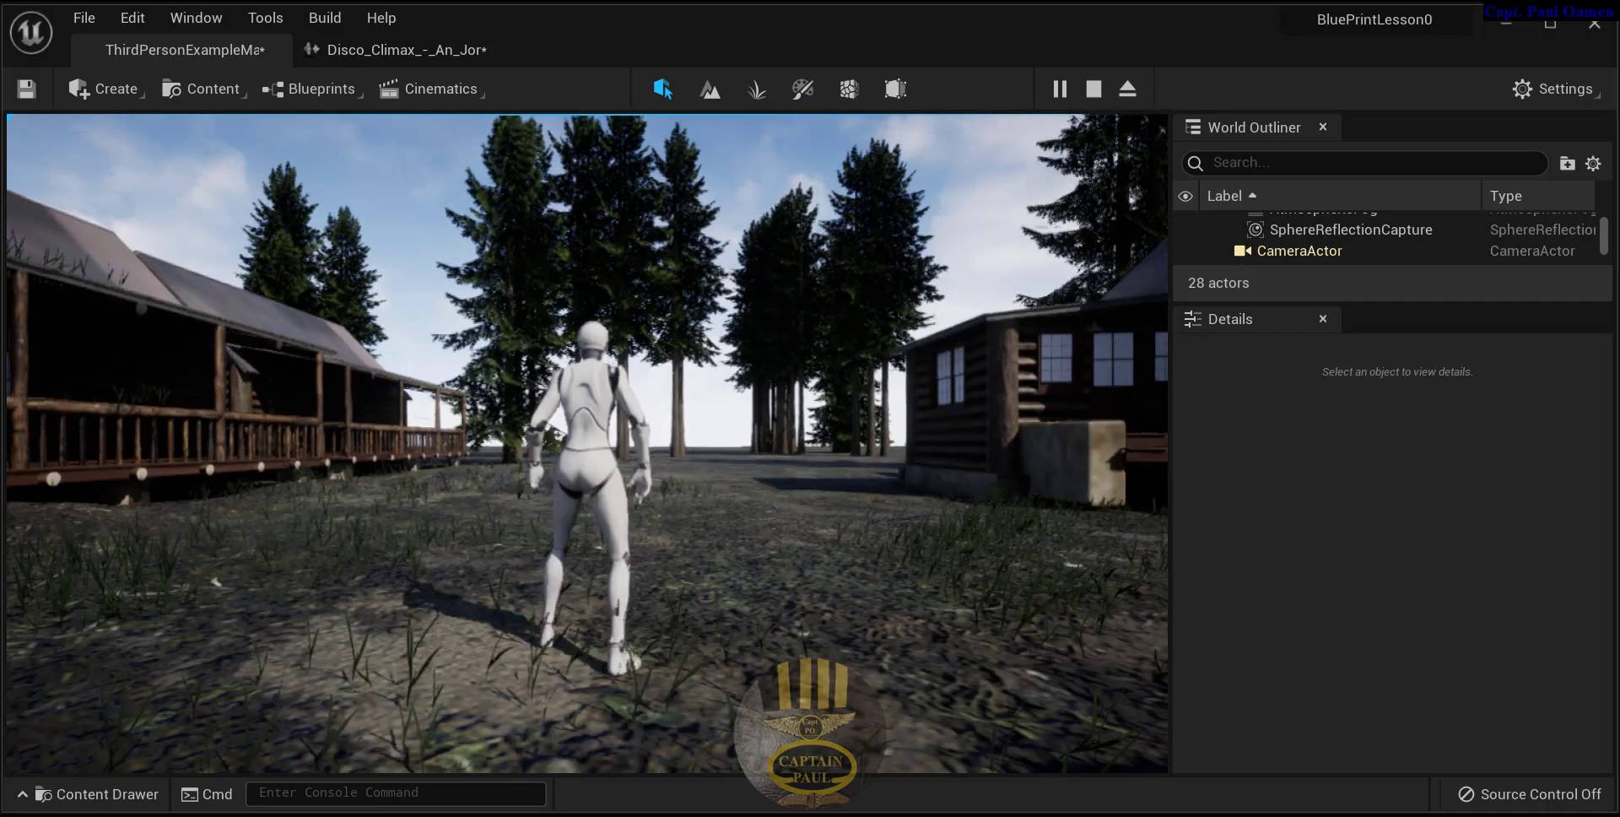
key("space")
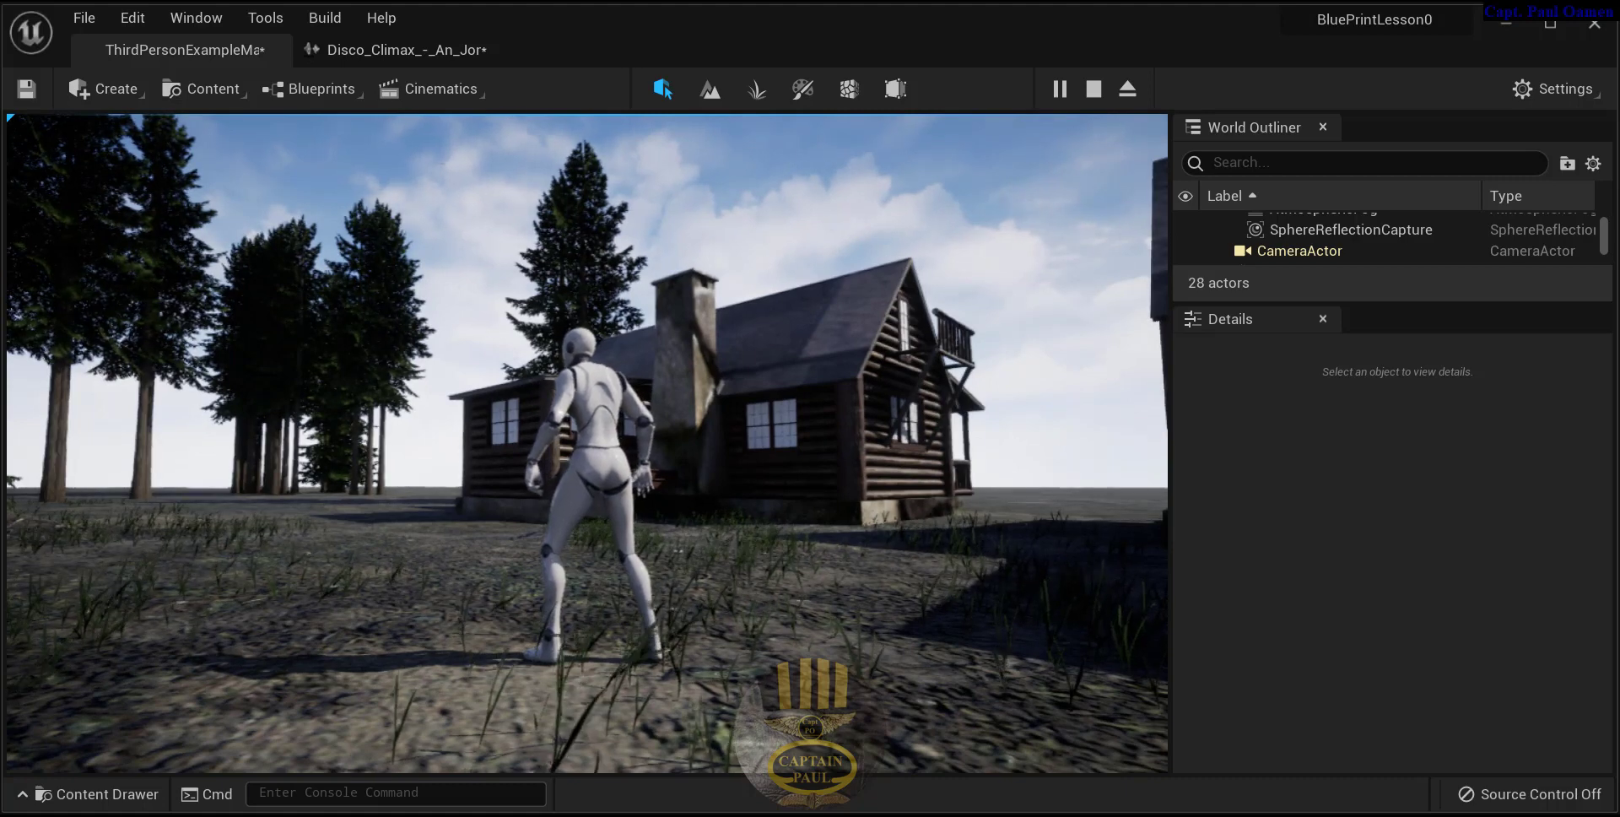
key("Escape")
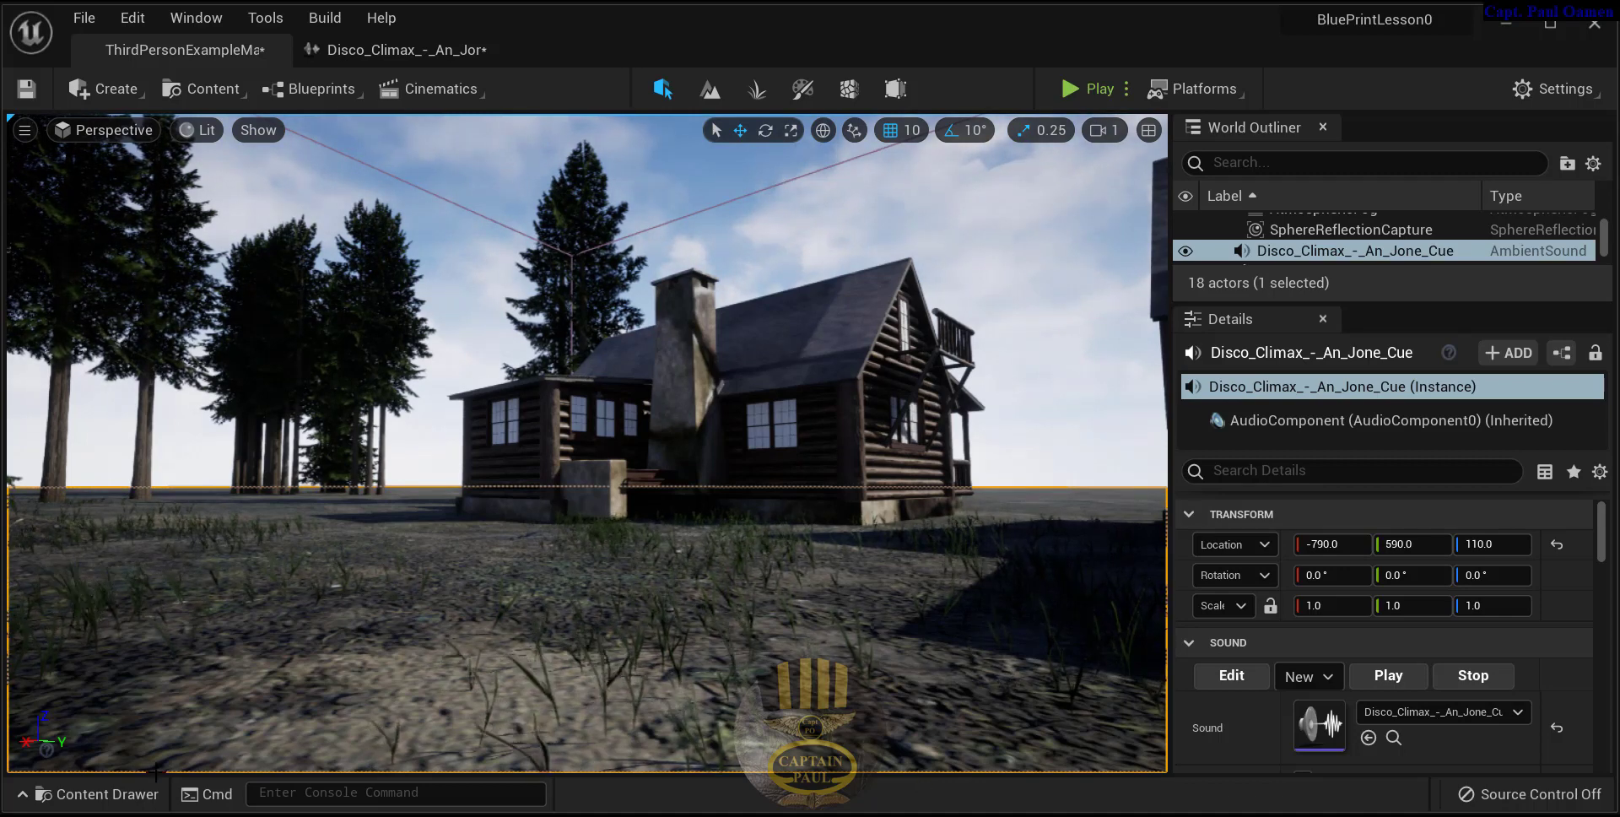
Step: Browse to Content > Mannequin > Animations and open ThirdPersonJump_Start in the animation editor
left_click(127, 794)
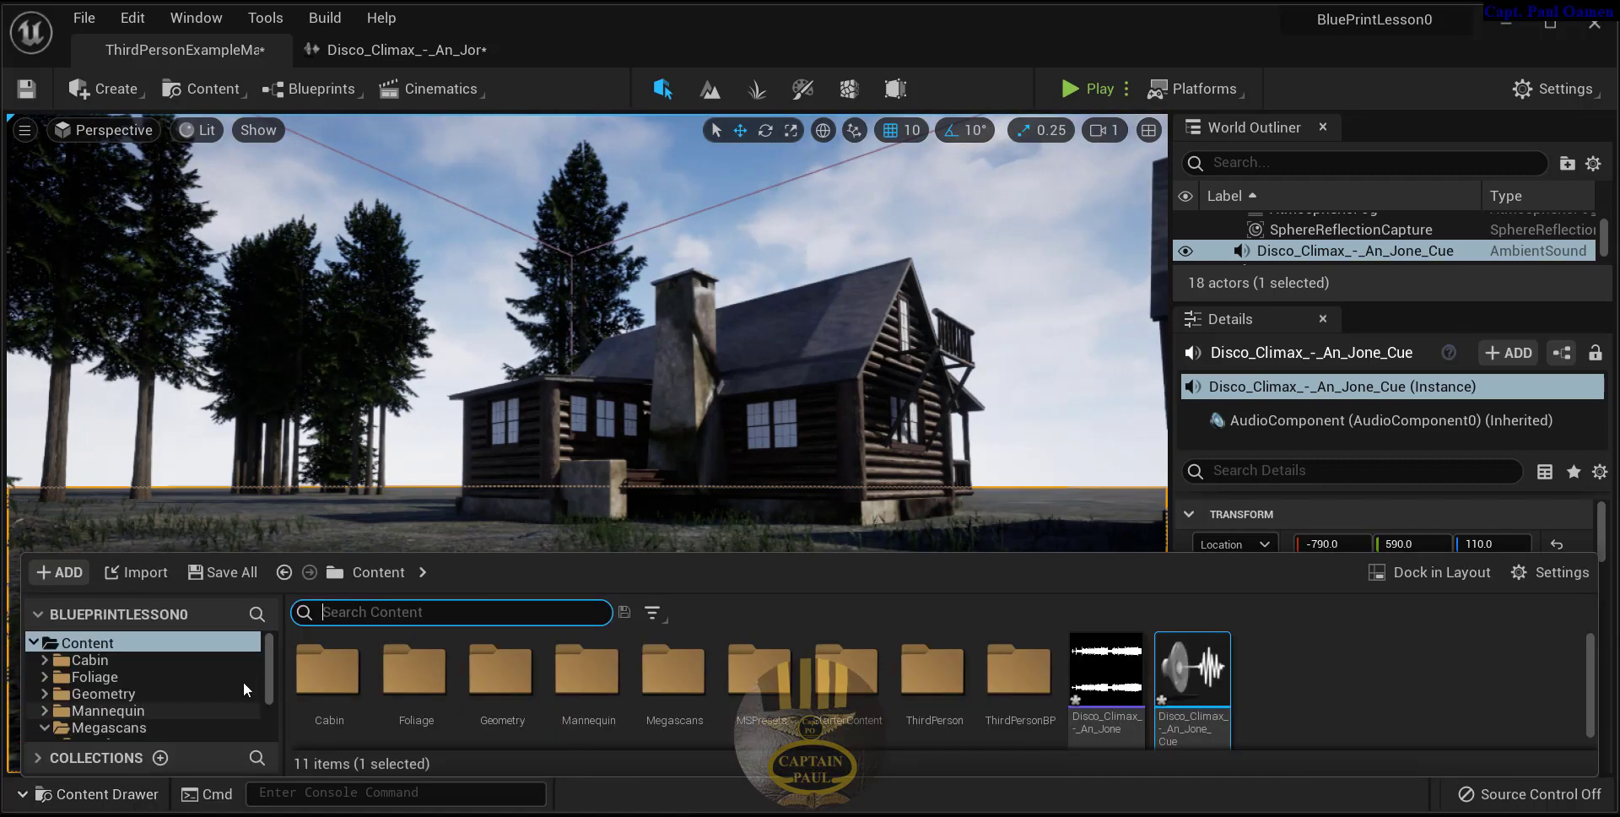
left_click_drag(270, 696, 272, 736)
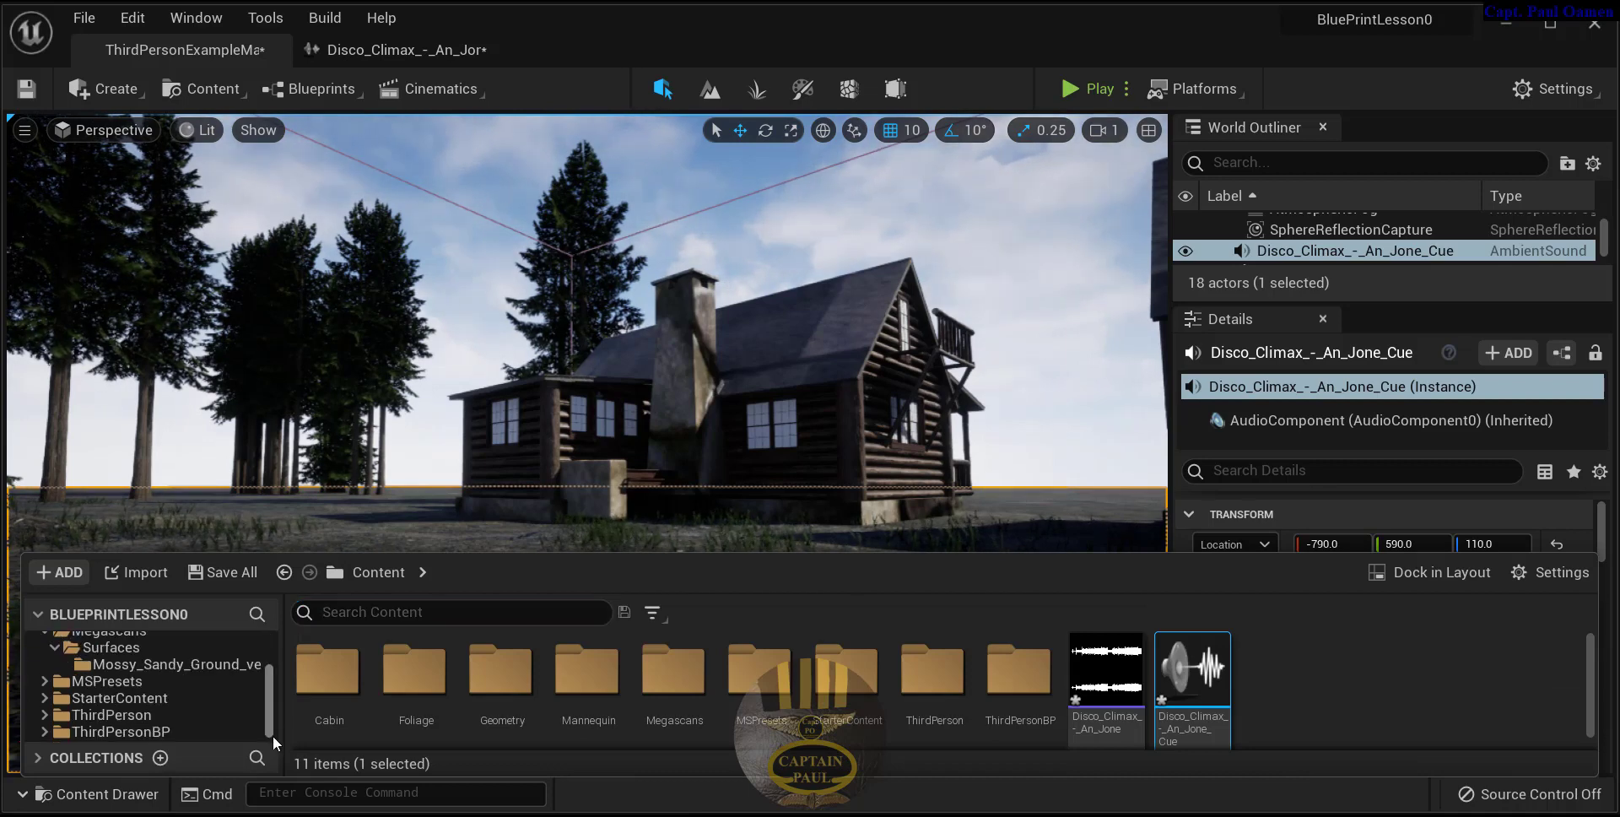
scroll(152, 692, "up", 5)
left_click(187, 644)
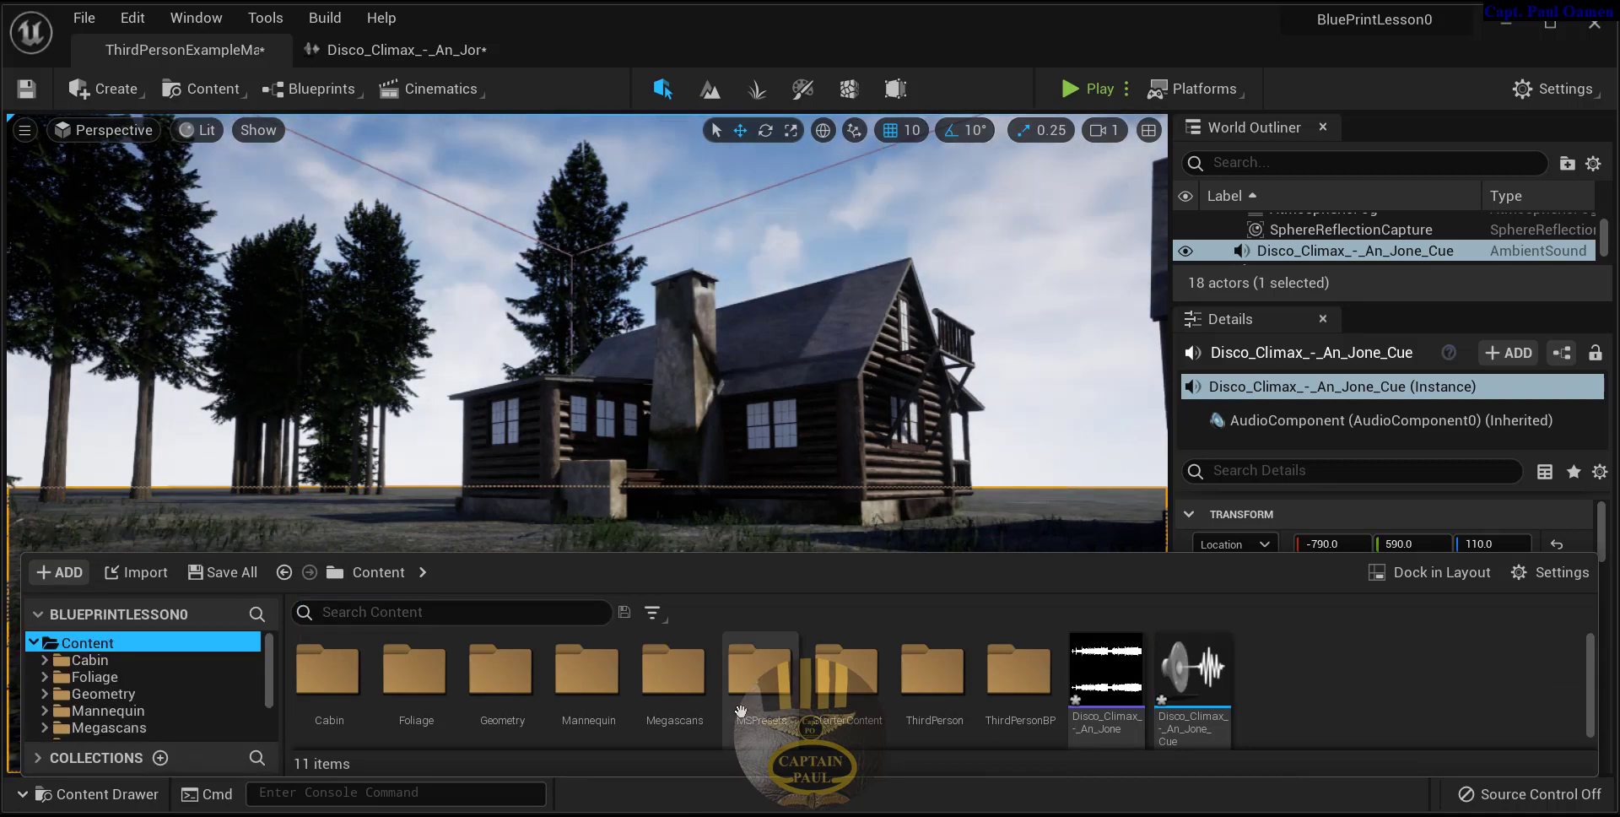
left_click(96, 713)
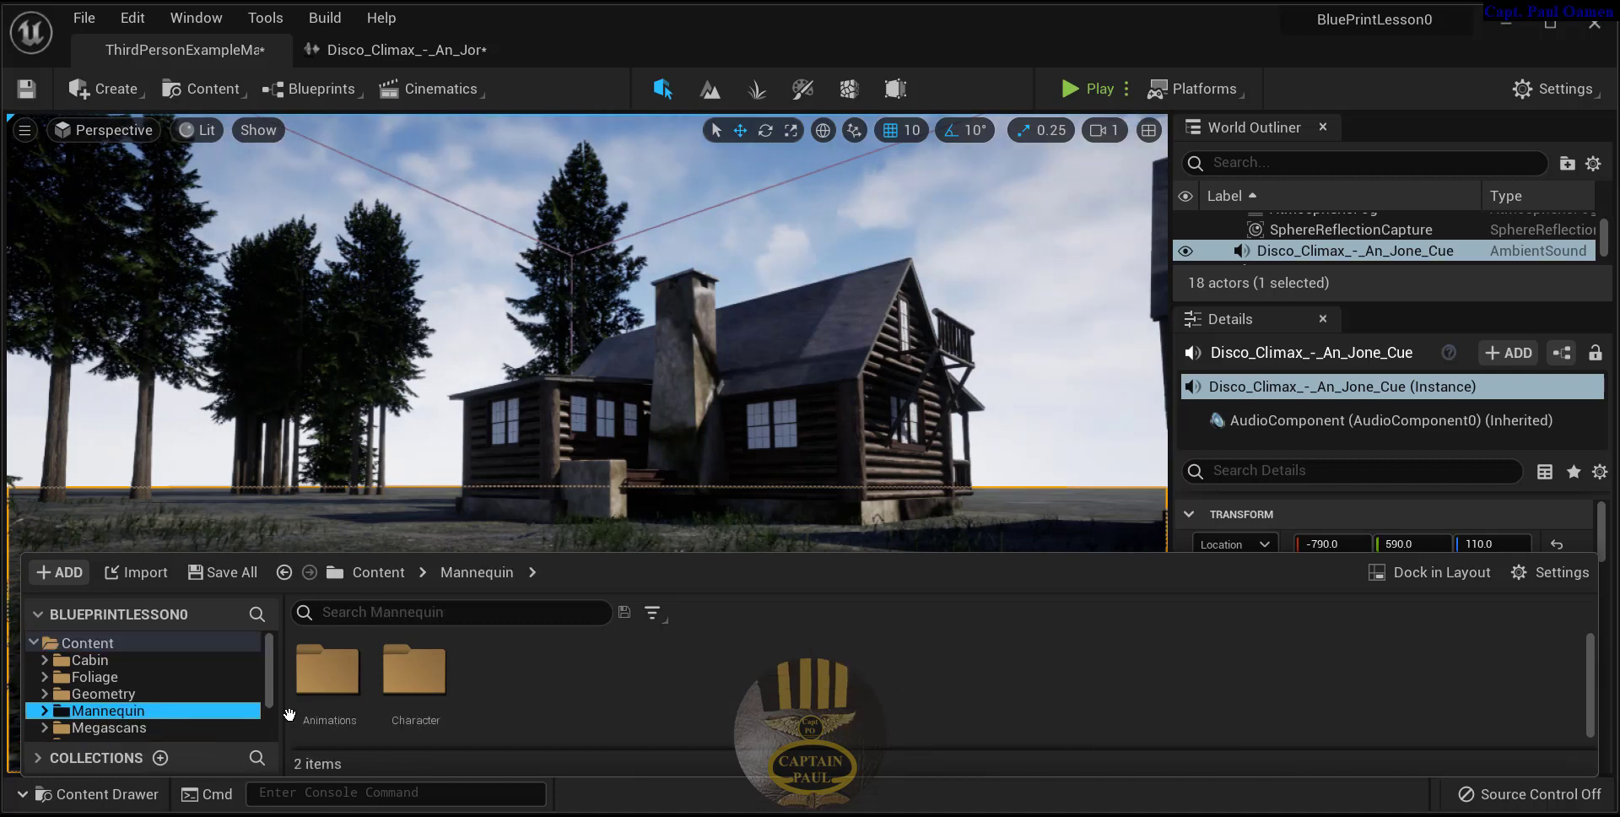
double_click(314, 694)
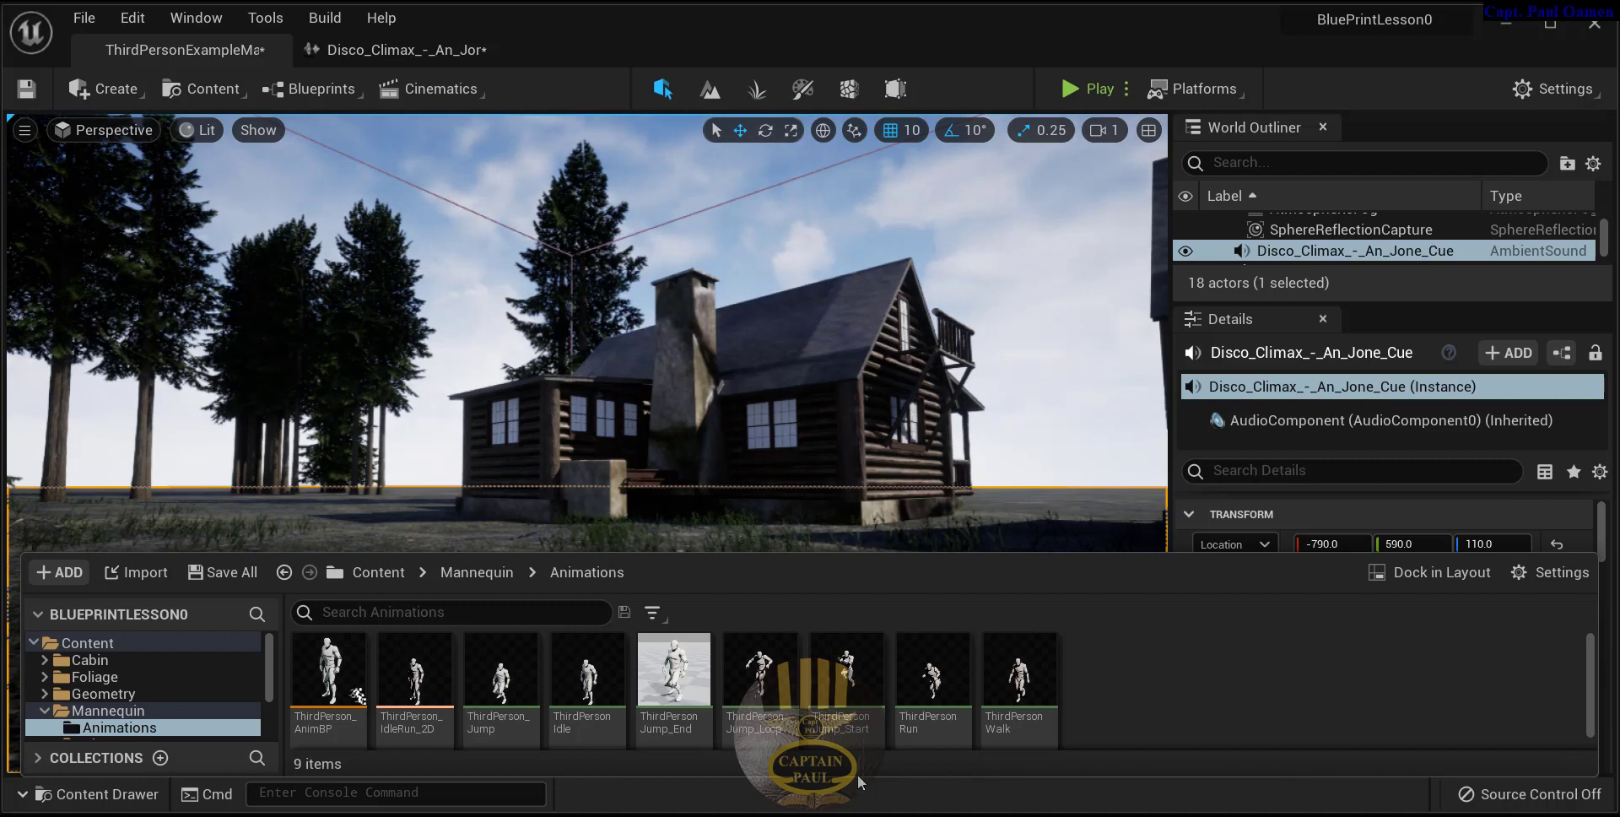
mouse_move(846, 701)
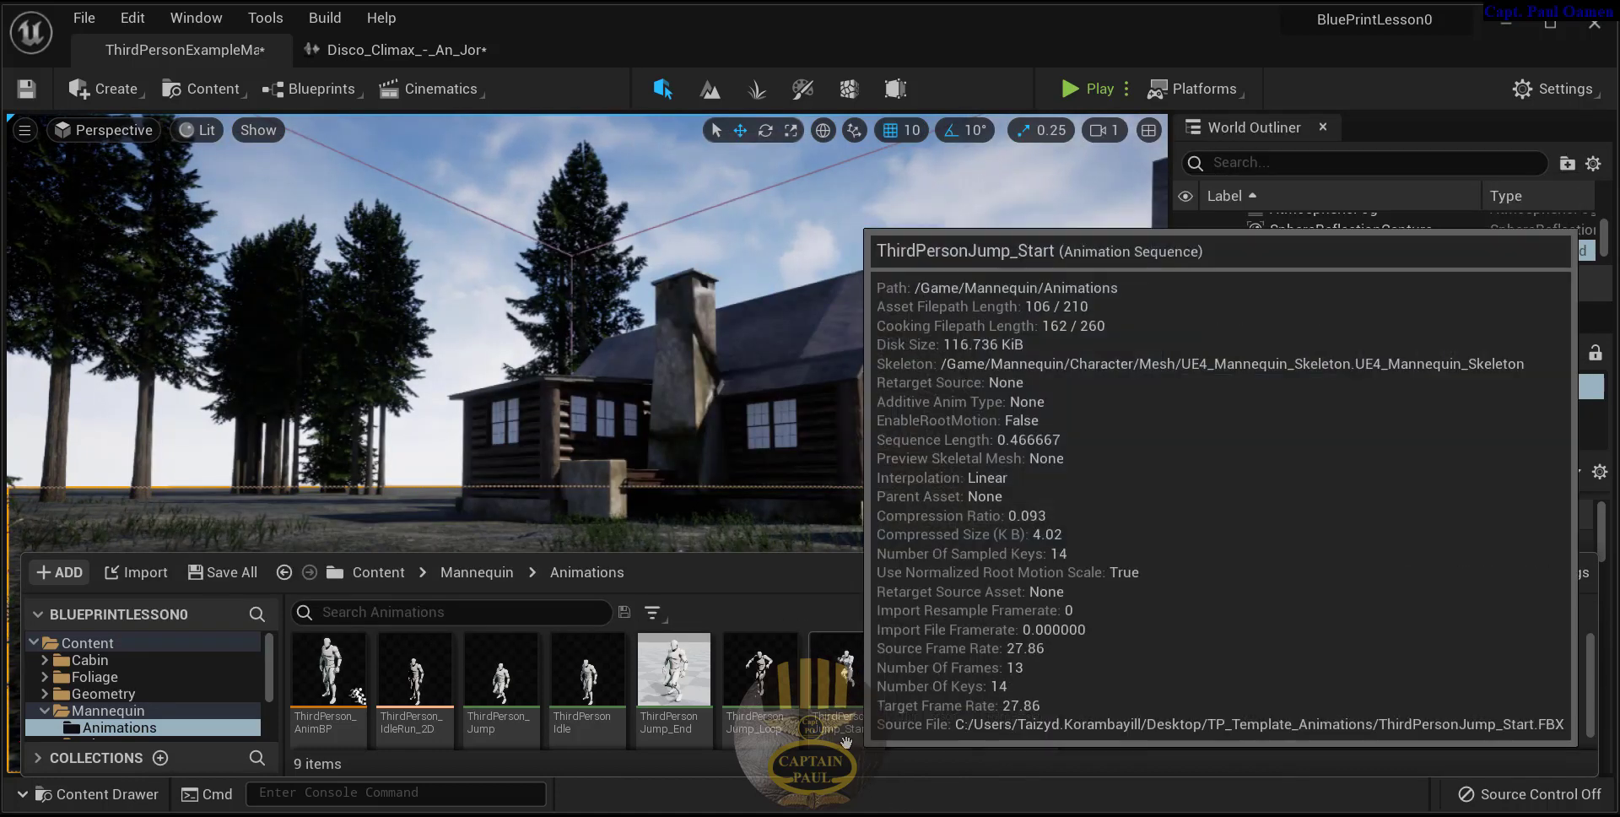
mouse_move(830, 746)
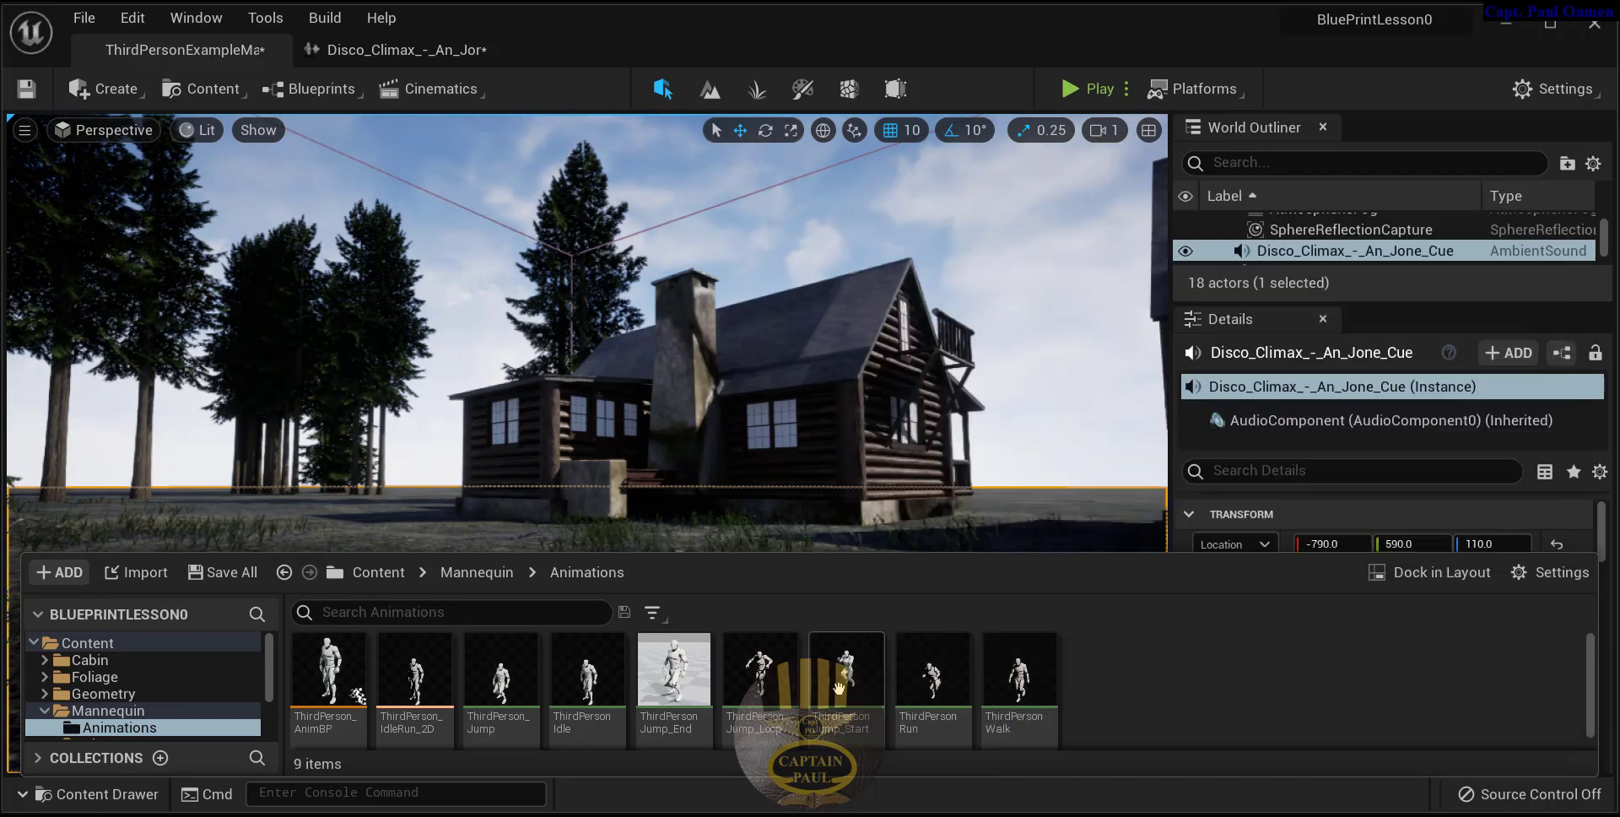
double_click(841, 694)
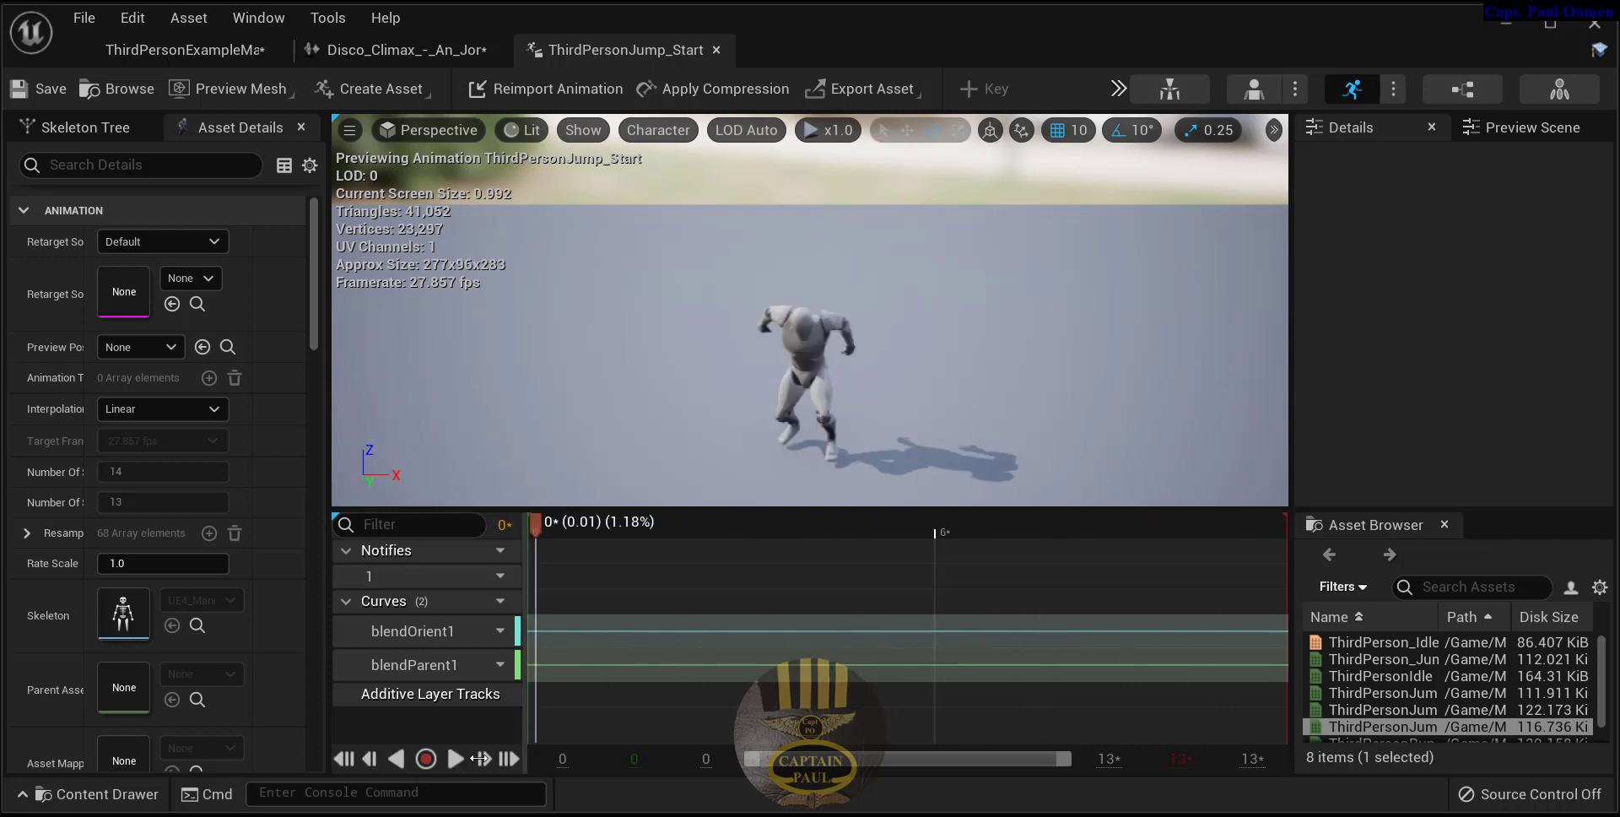
Step: Pause the preview, scrub to frame 0, and add a Play Sound notify on notify track 1
left_click(459, 762)
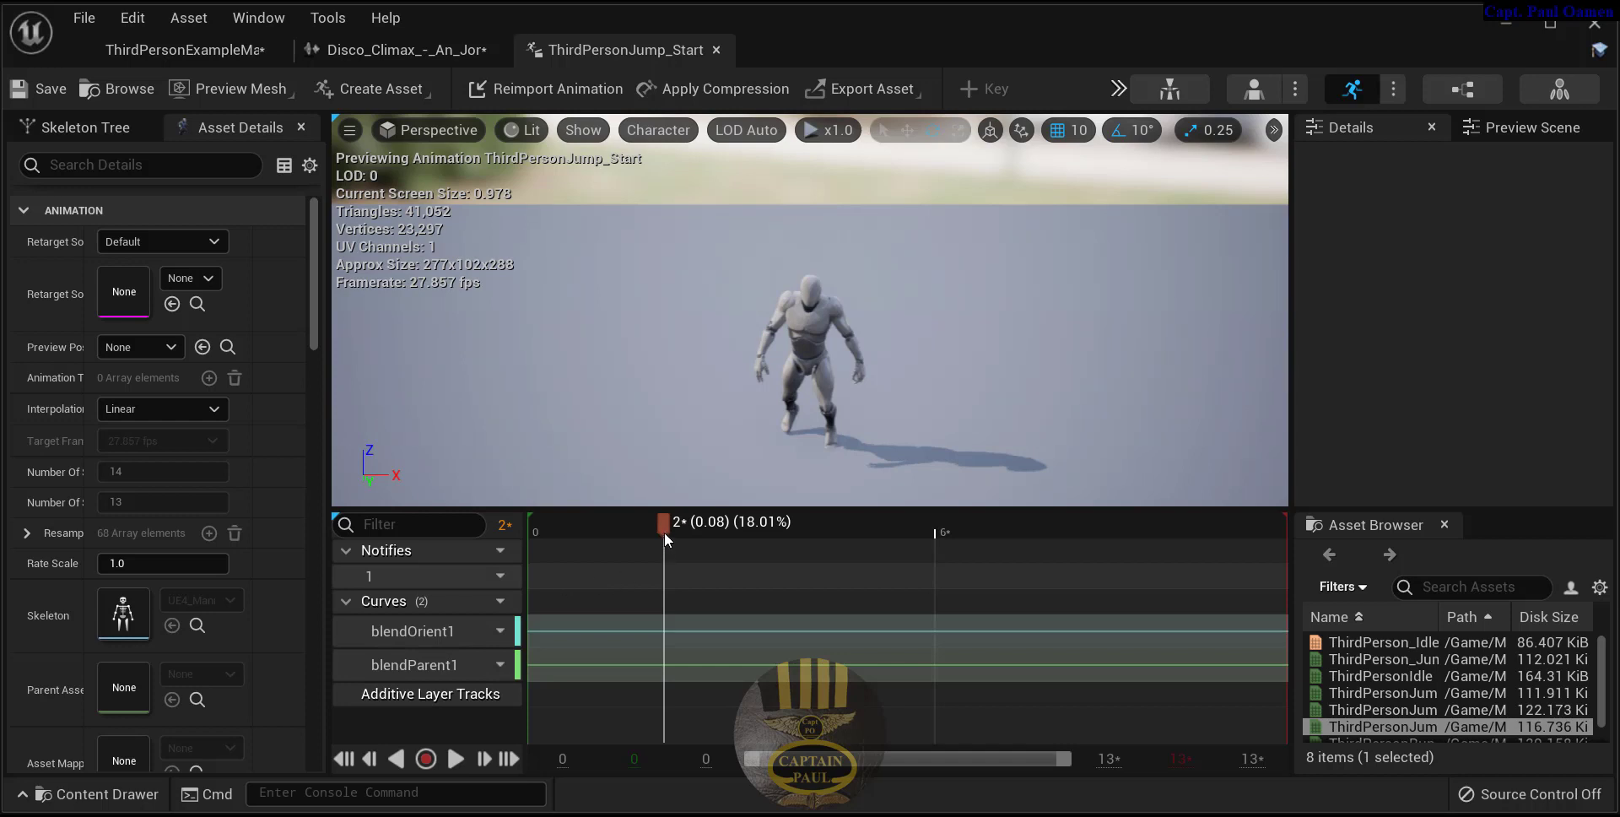
left_click_drag(665, 533, 554, 546)
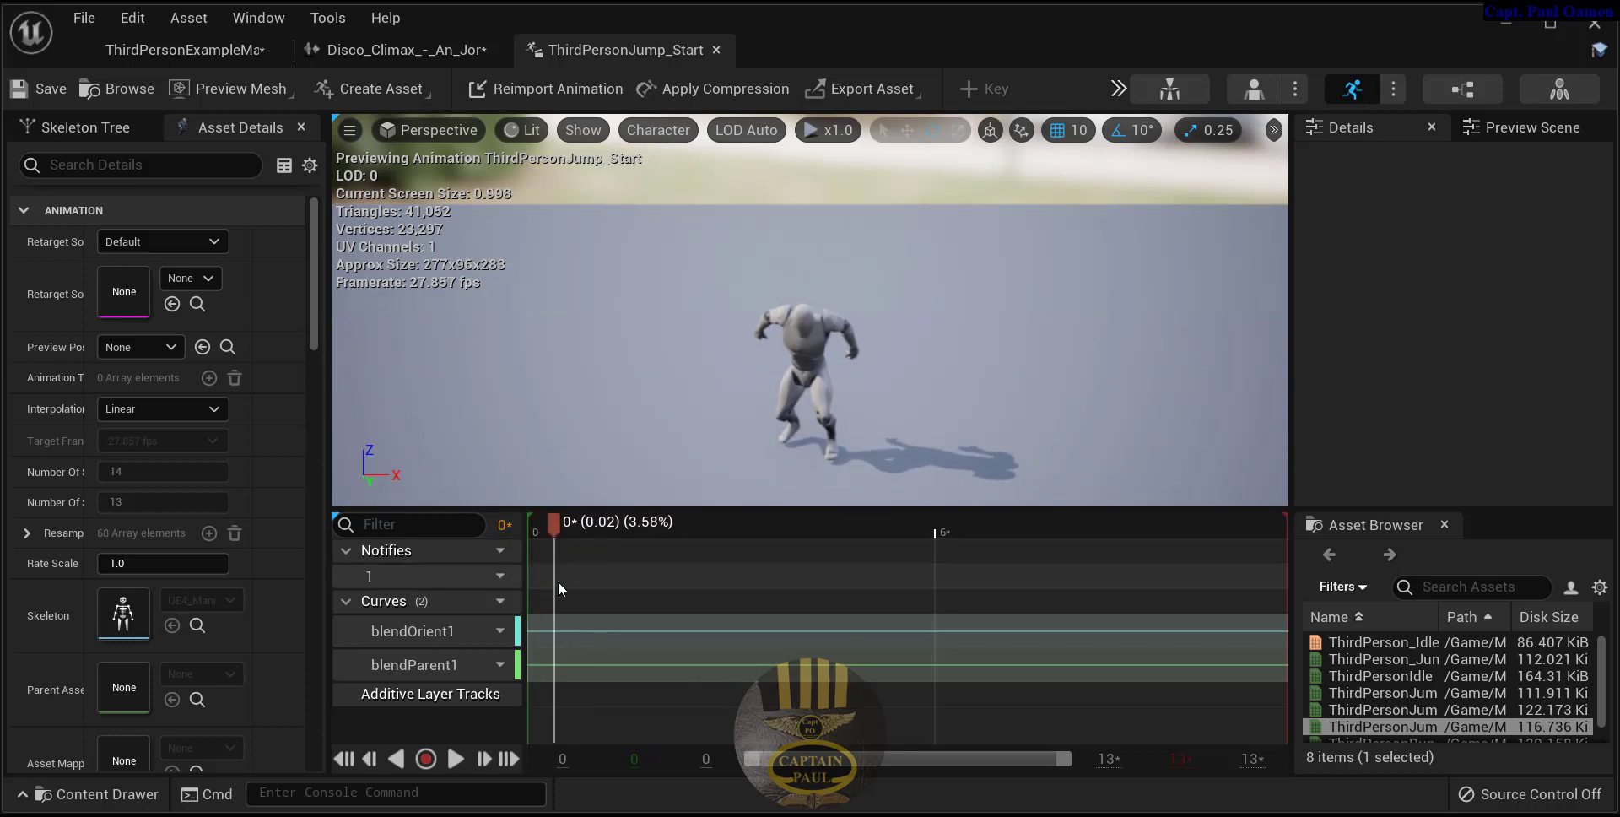
right_click(550, 575)
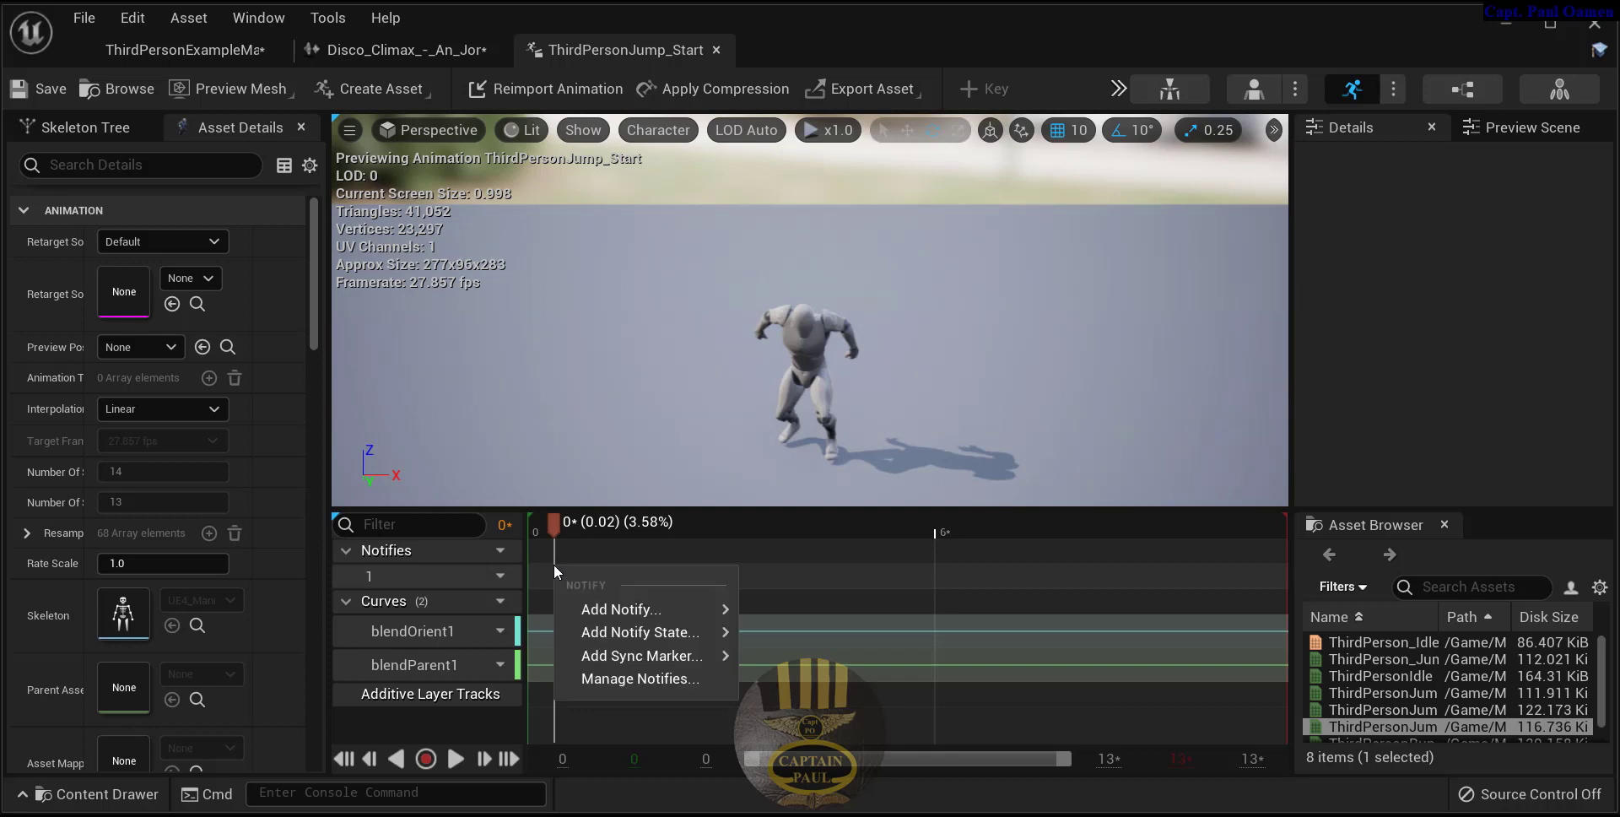
left_click(580, 586)
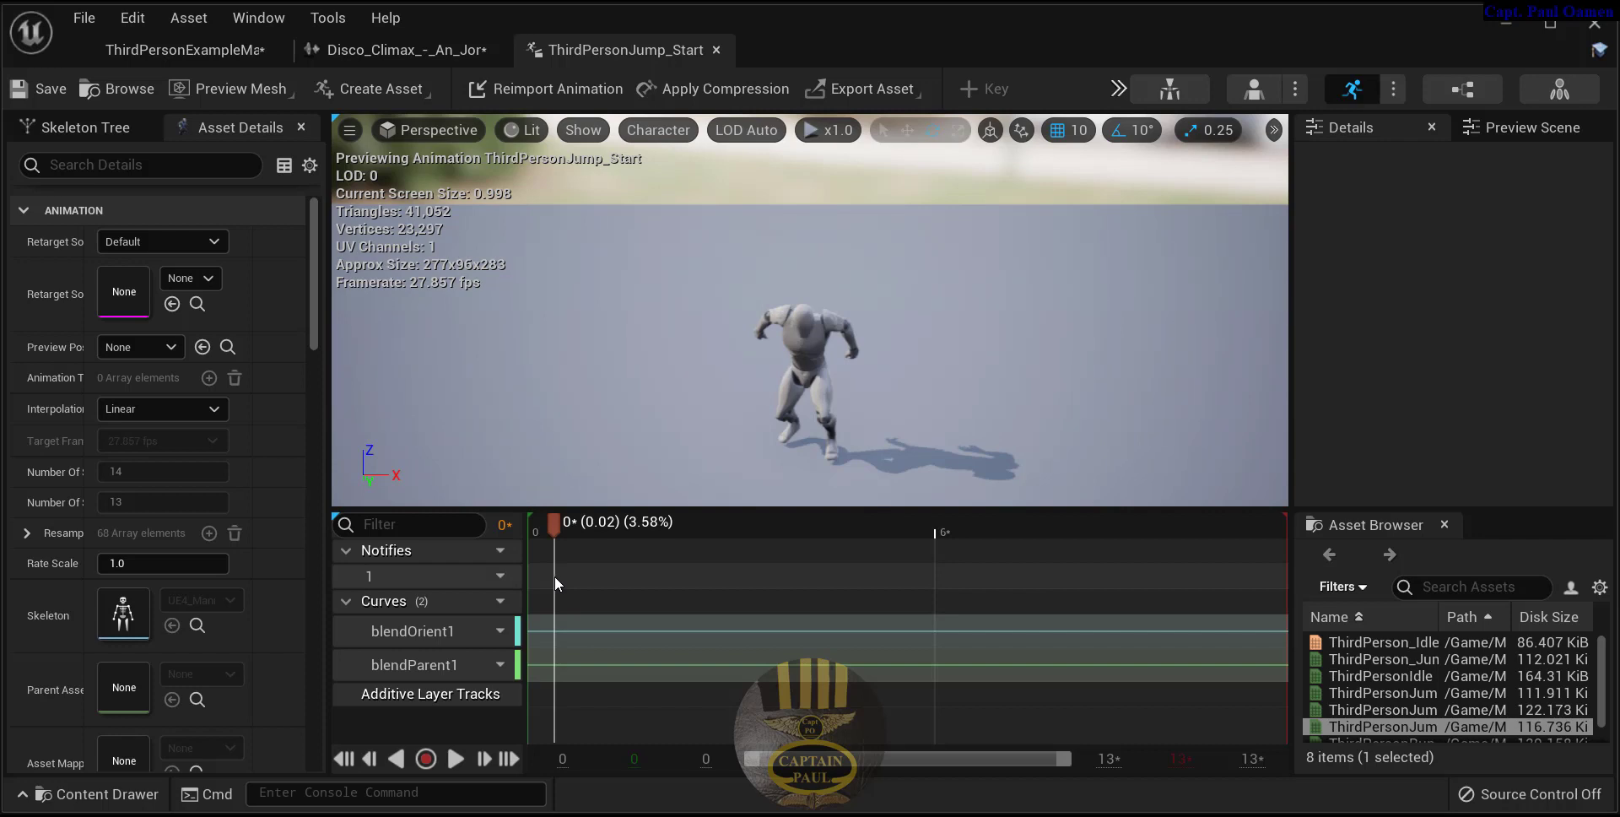
right_click(554, 576)
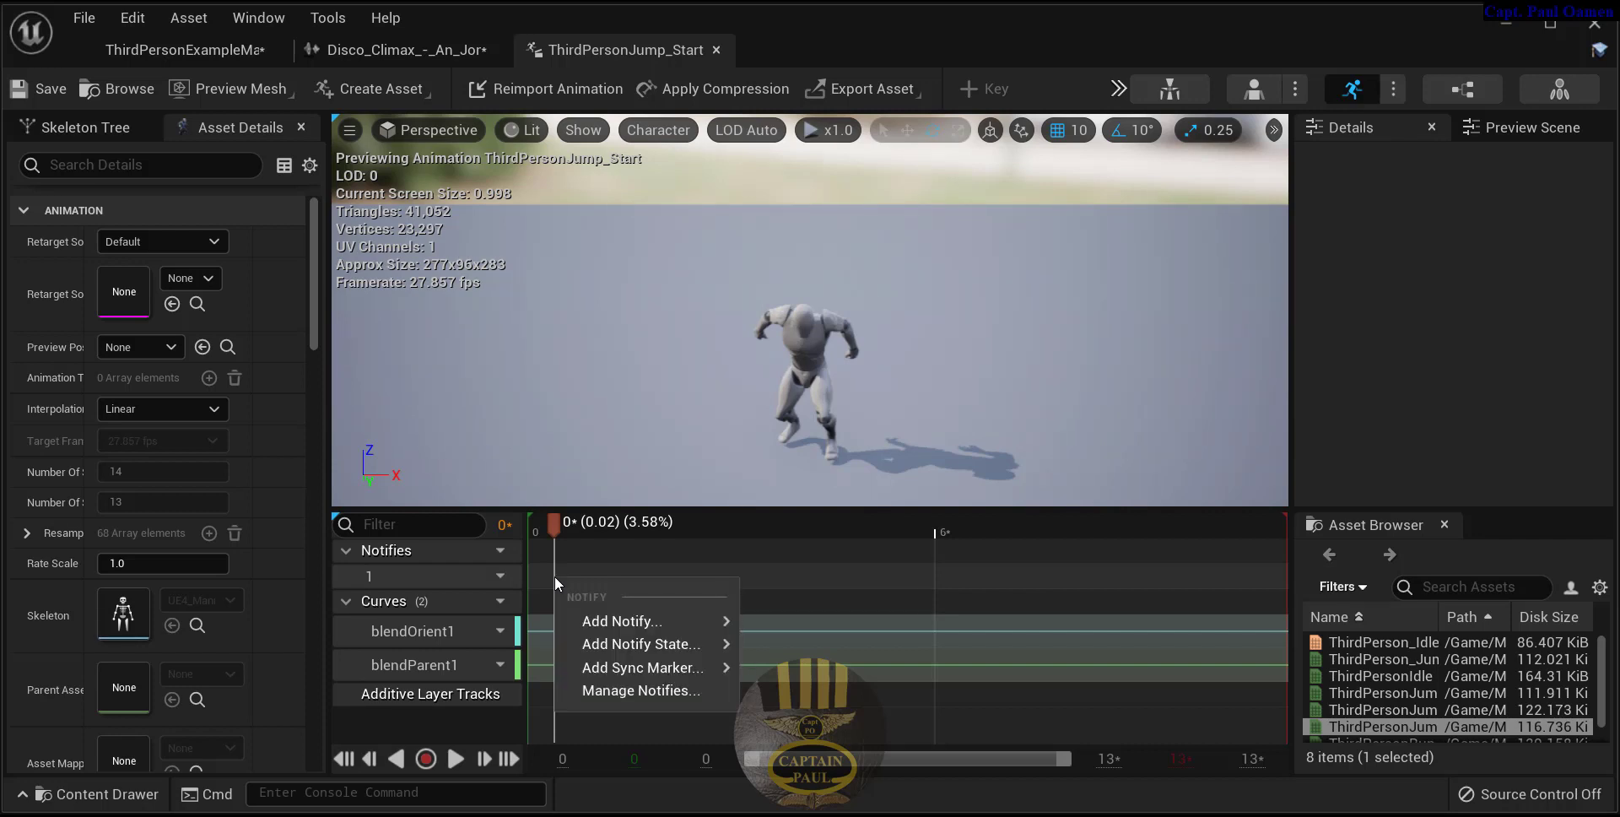
mouse_move(606, 629)
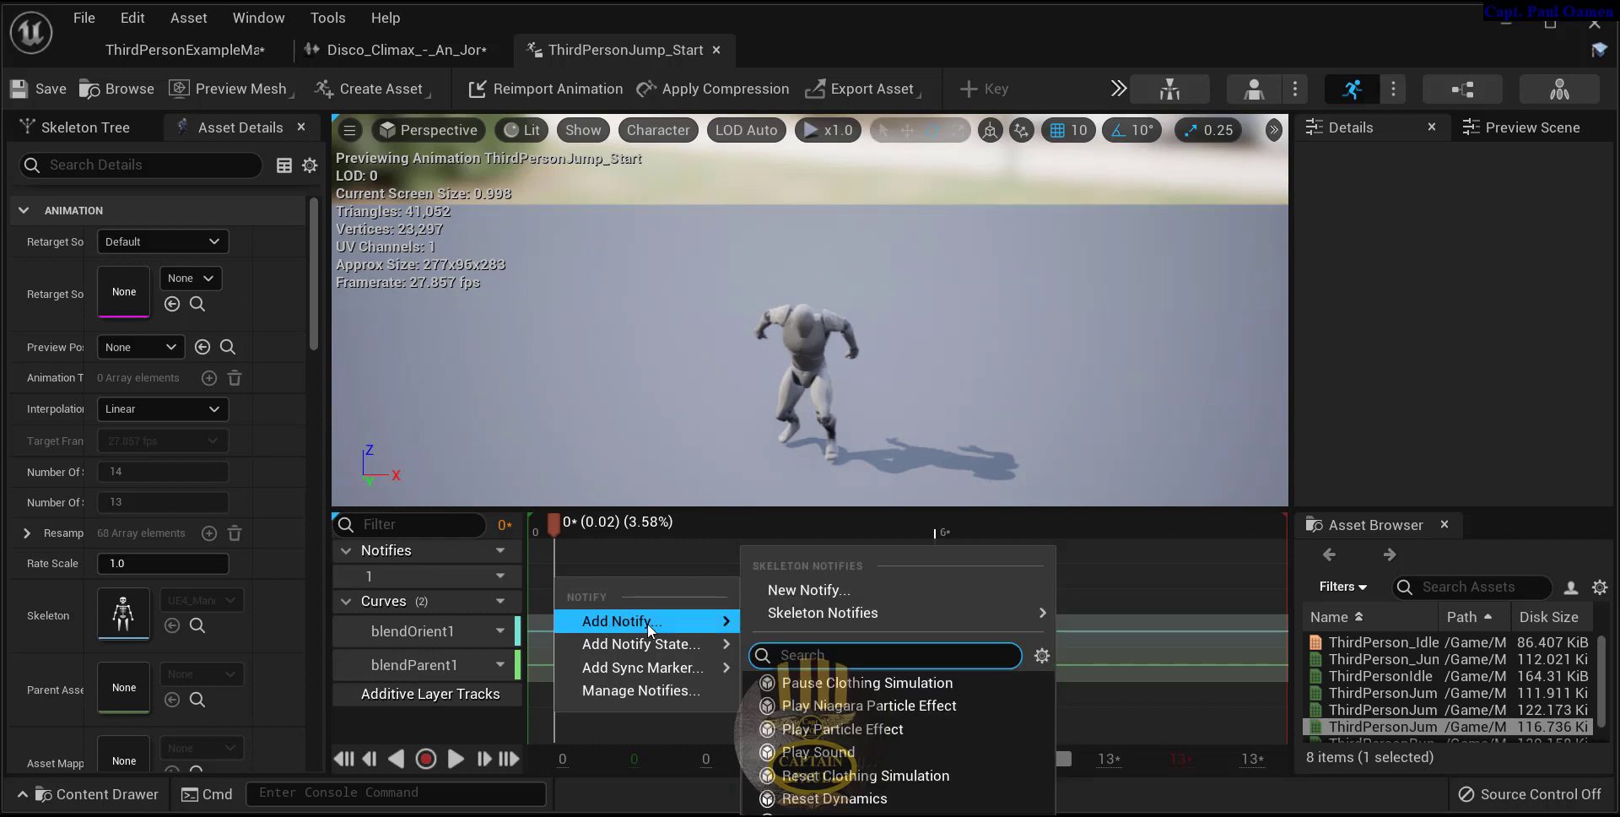
left_click(809, 757)
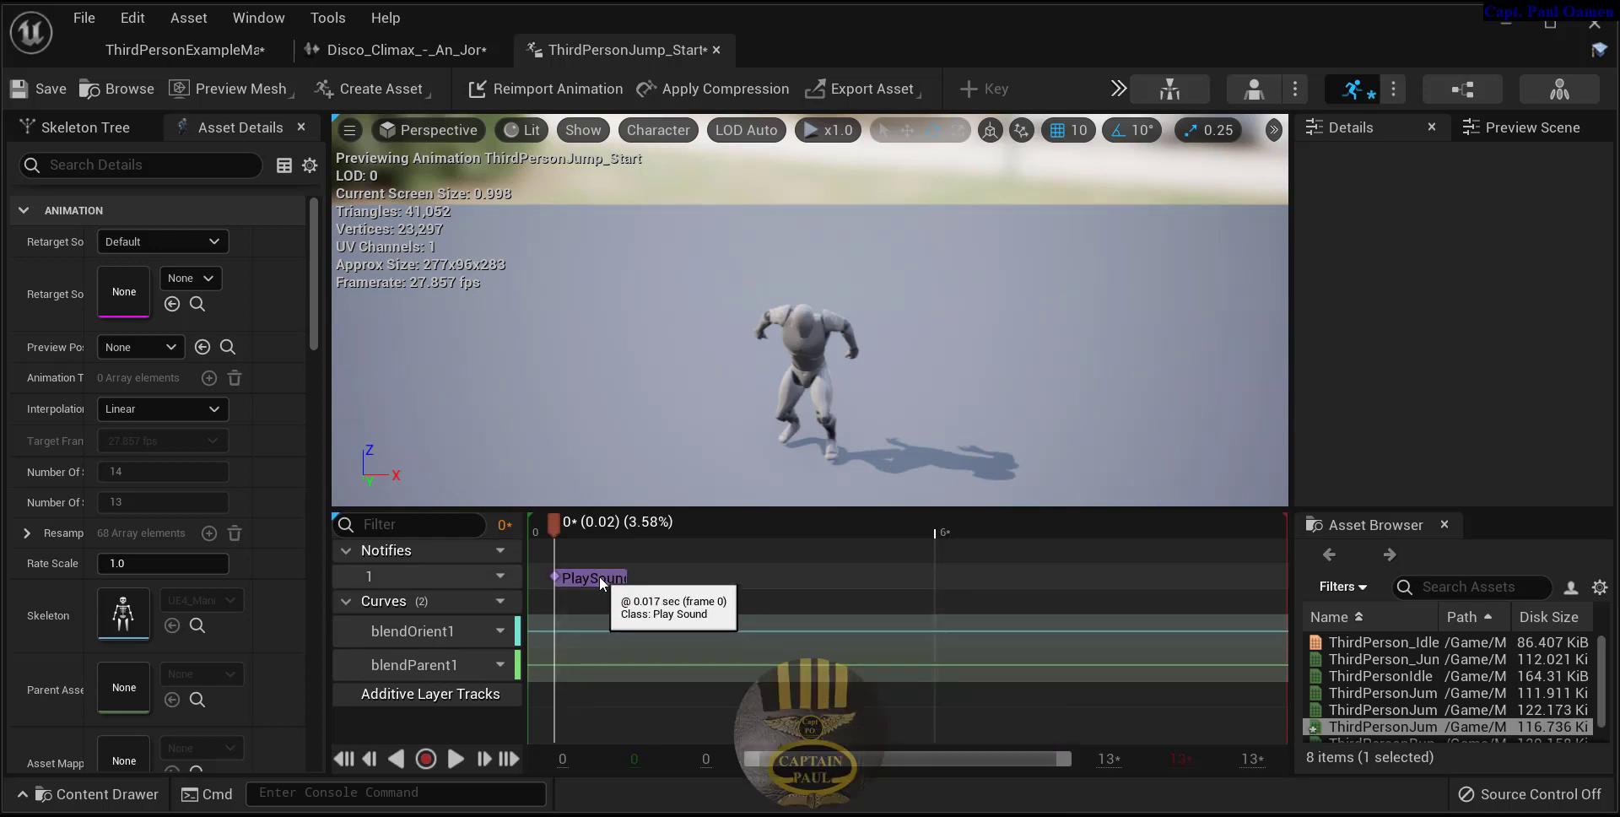
left_click(600, 577)
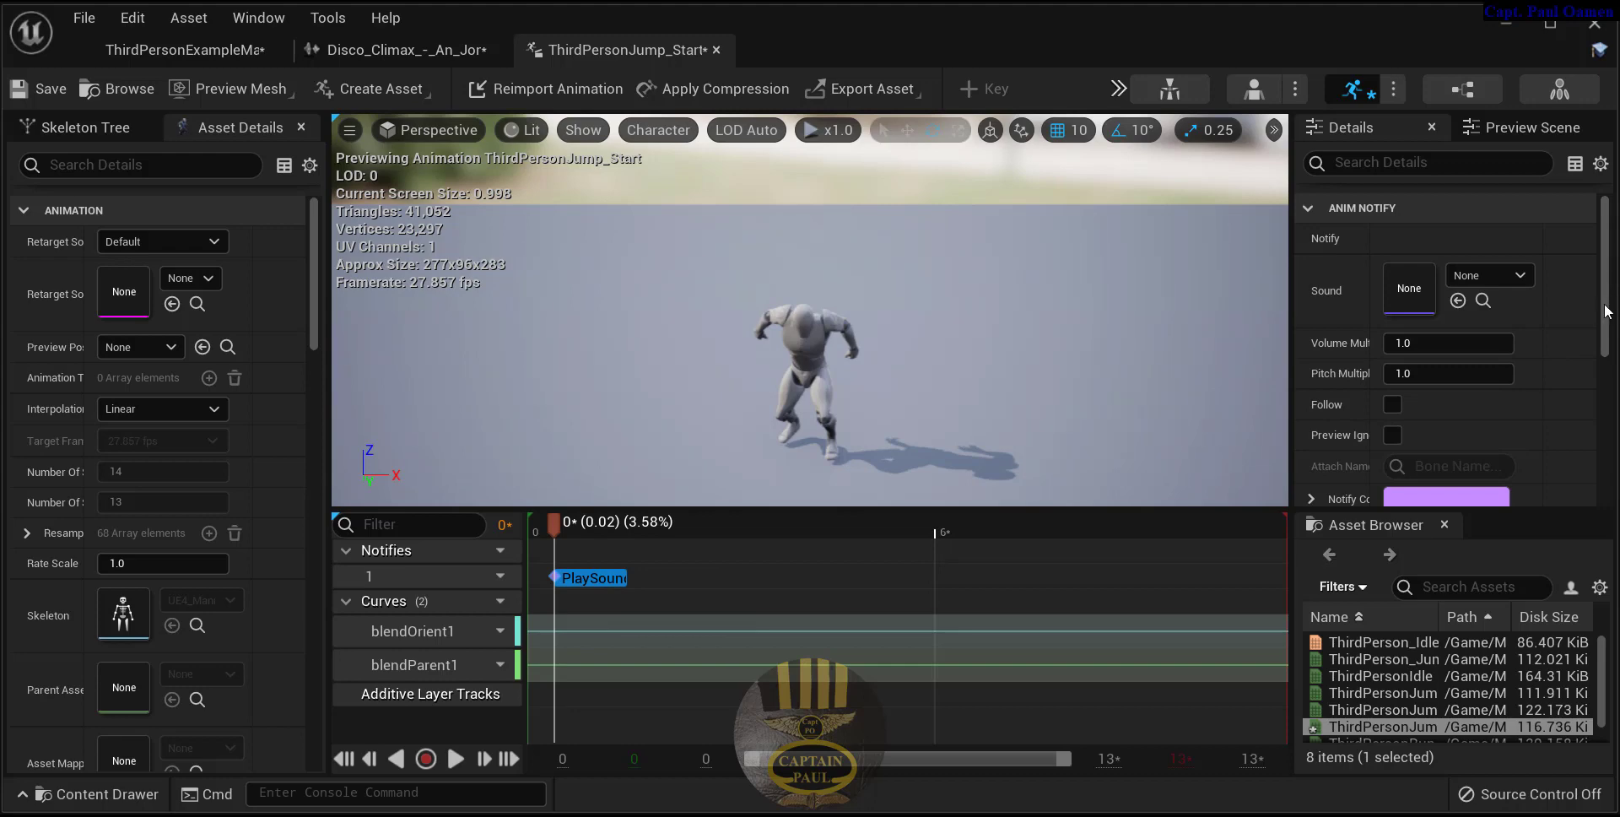
Step: Assign Explosion_Cue to the ThirdPersonJump_Start Play Sound notify, then return to ThirdPersonExampleMap
left_click_drag(1608, 311, 1612, 260)
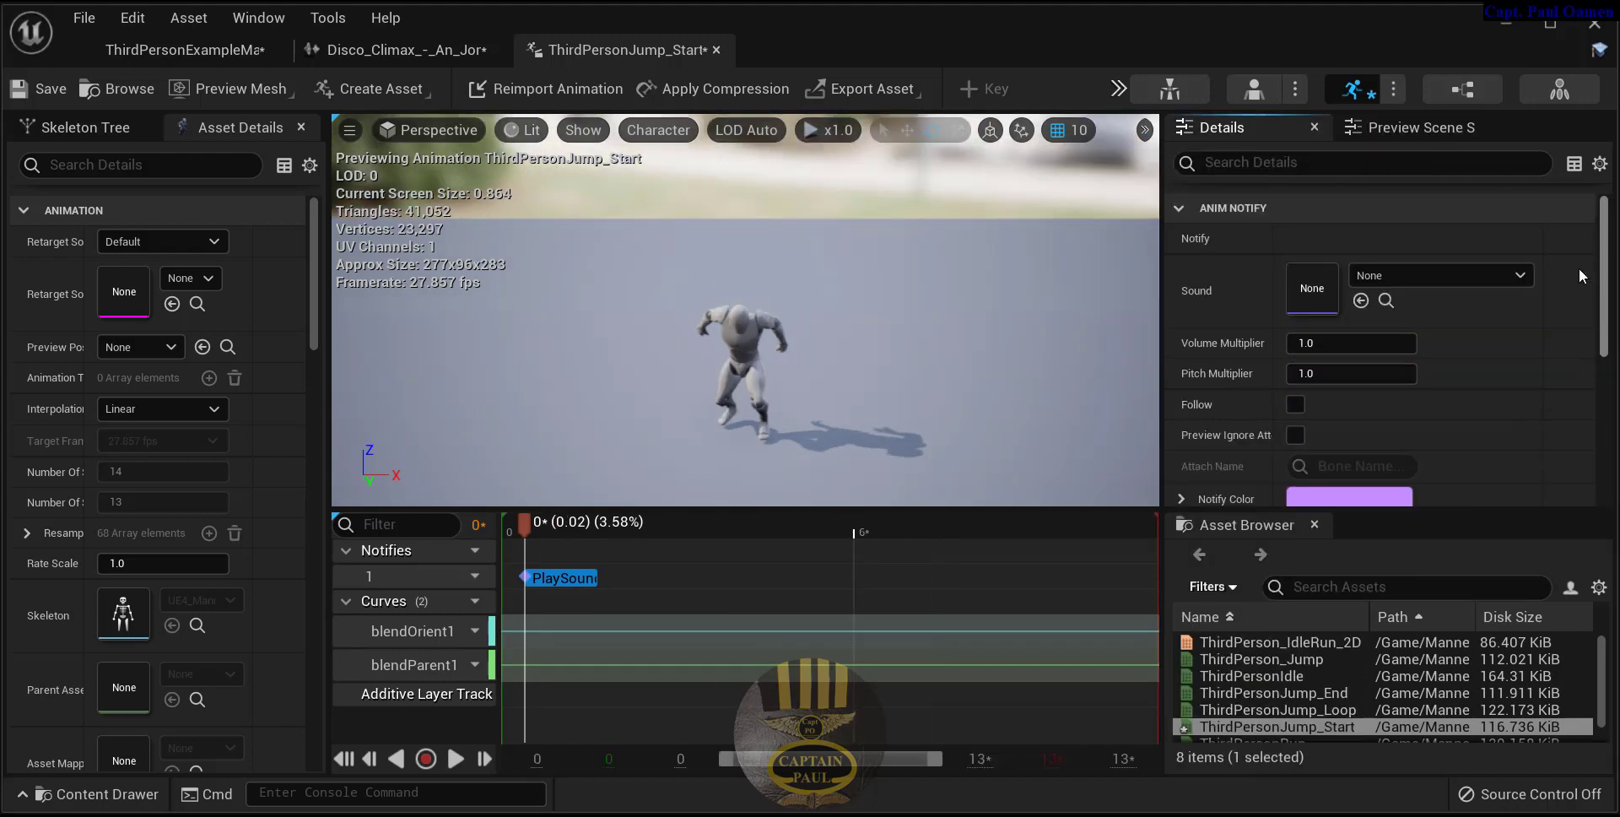
left_click(1522, 276)
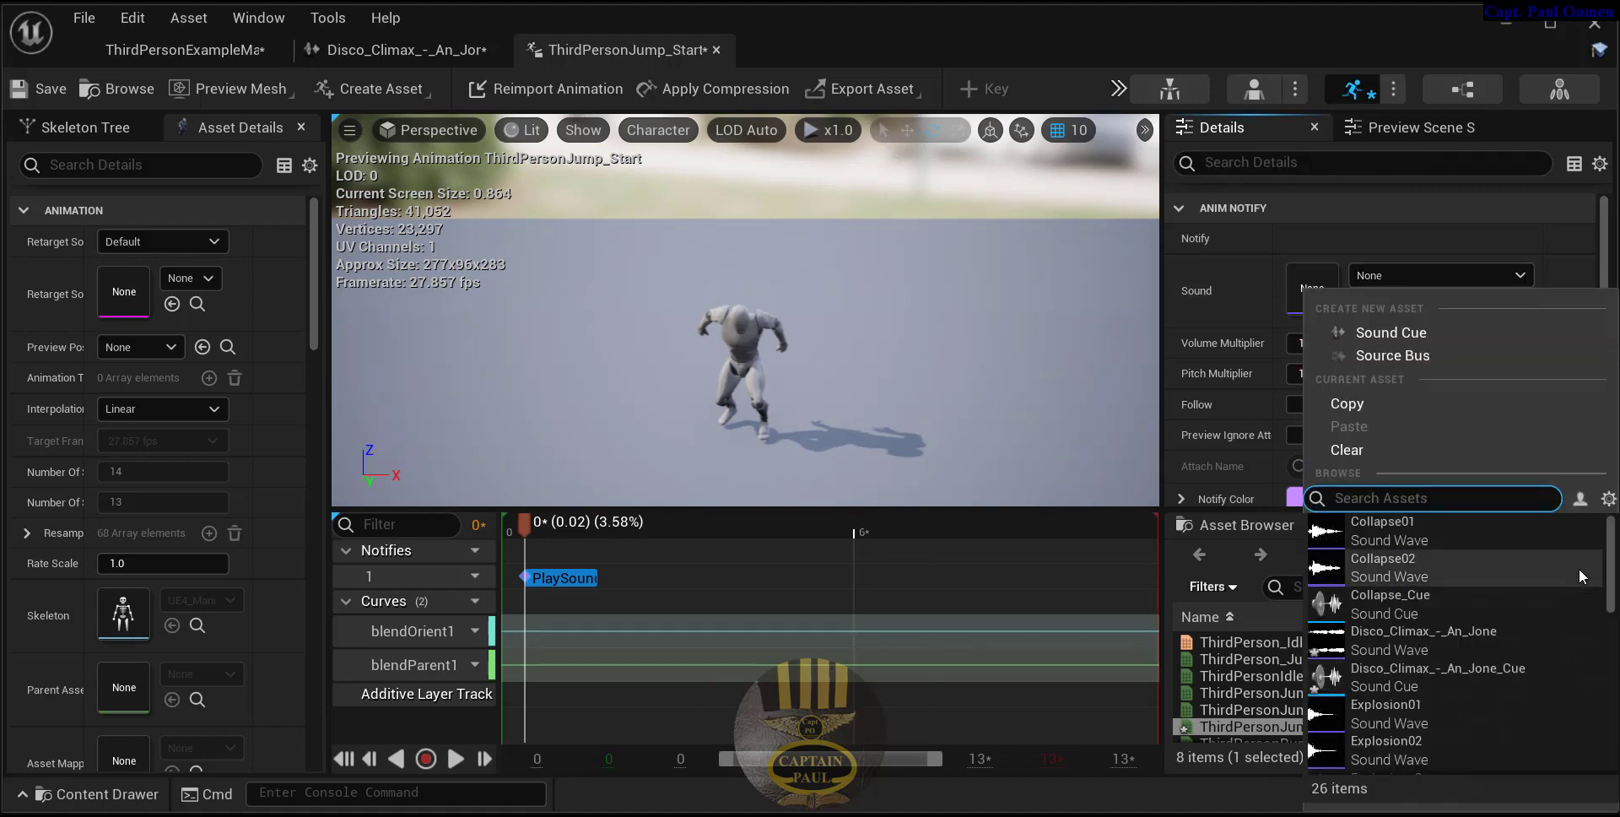
left_click_drag(1611, 545, 1613, 574)
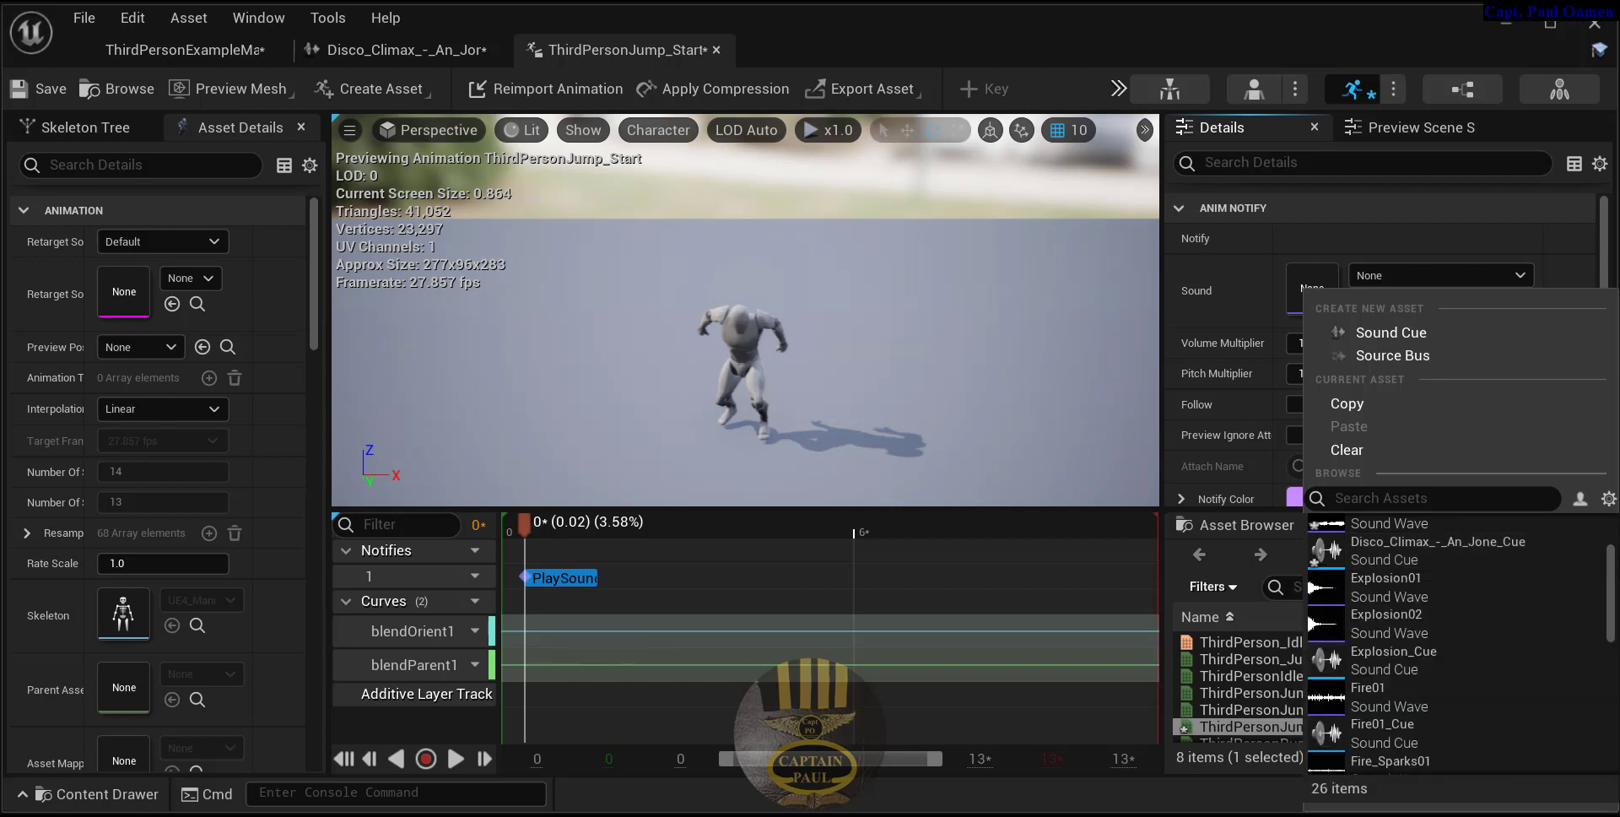
mouse_move(1614, 574)
left_mouse_down()
mouse_move(1614, 601)
mouse_move(1613, 575)
left_mouse_up()
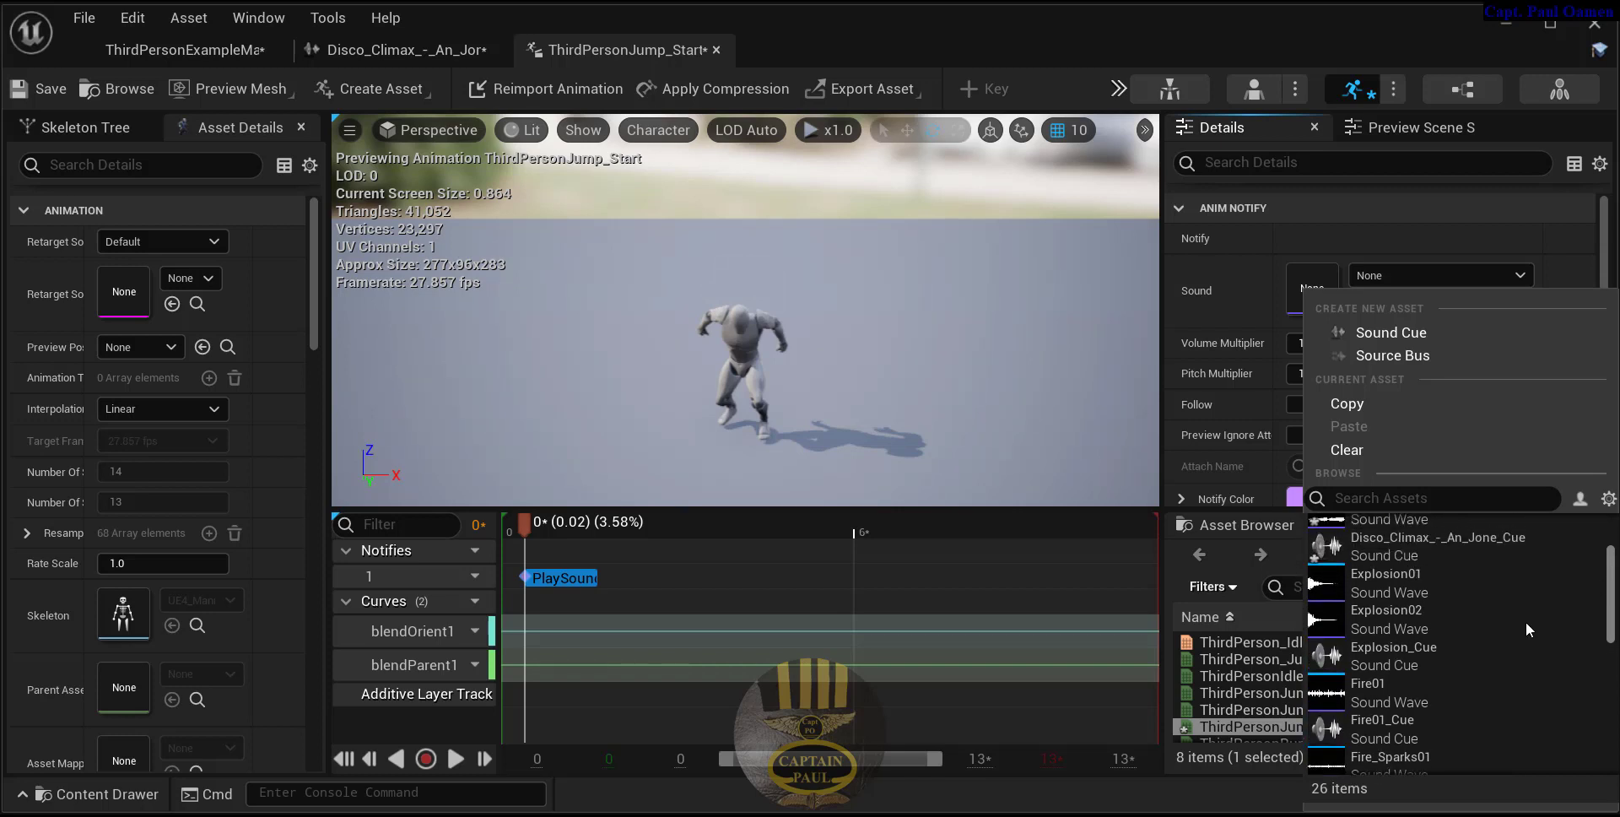
left_click(1386, 655)
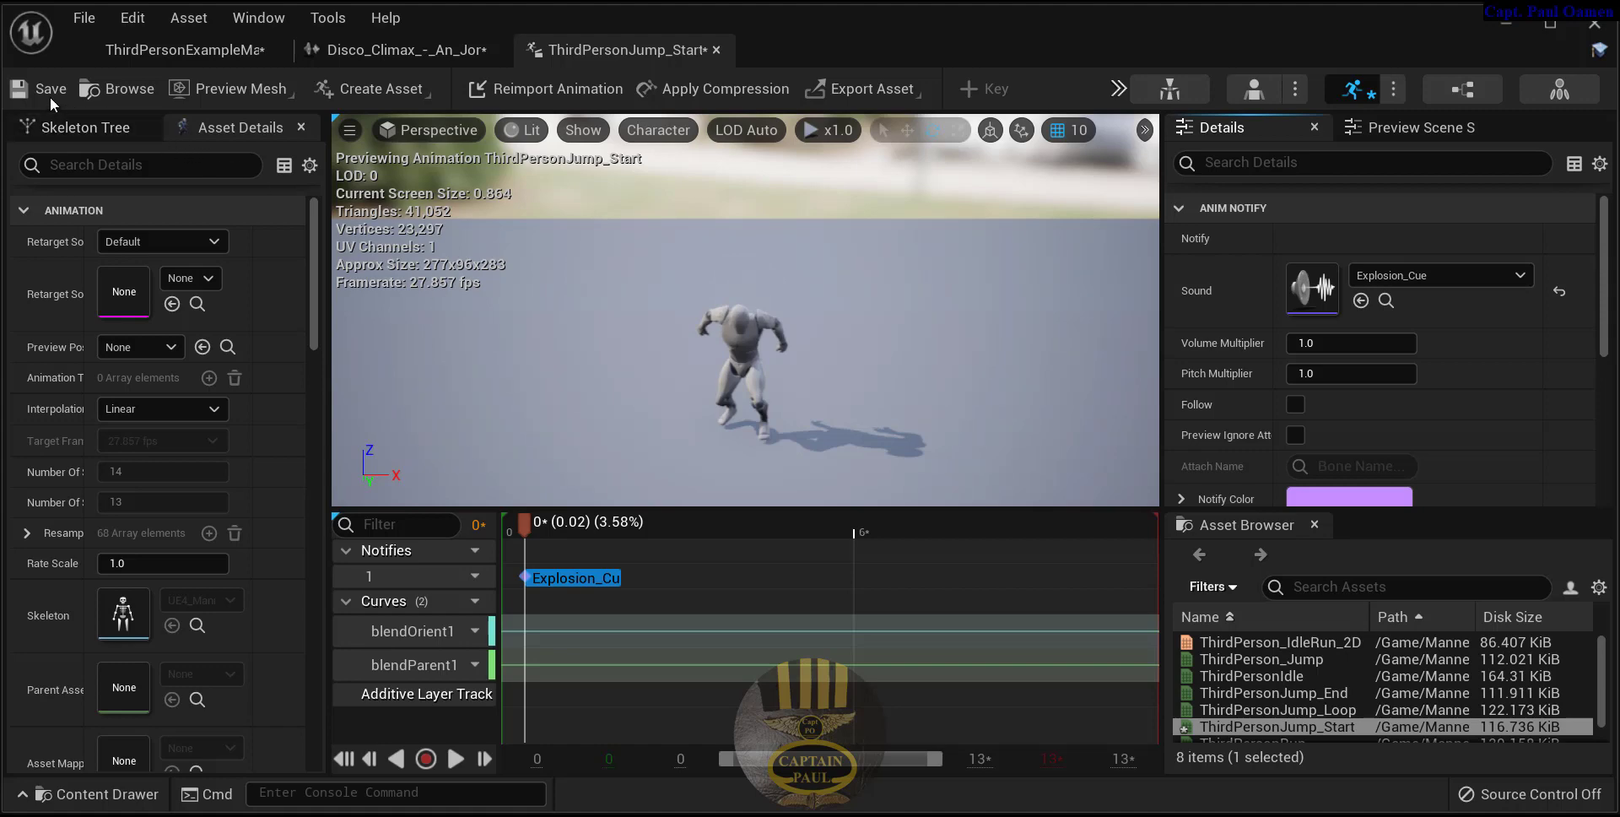
left_click(171, 53)
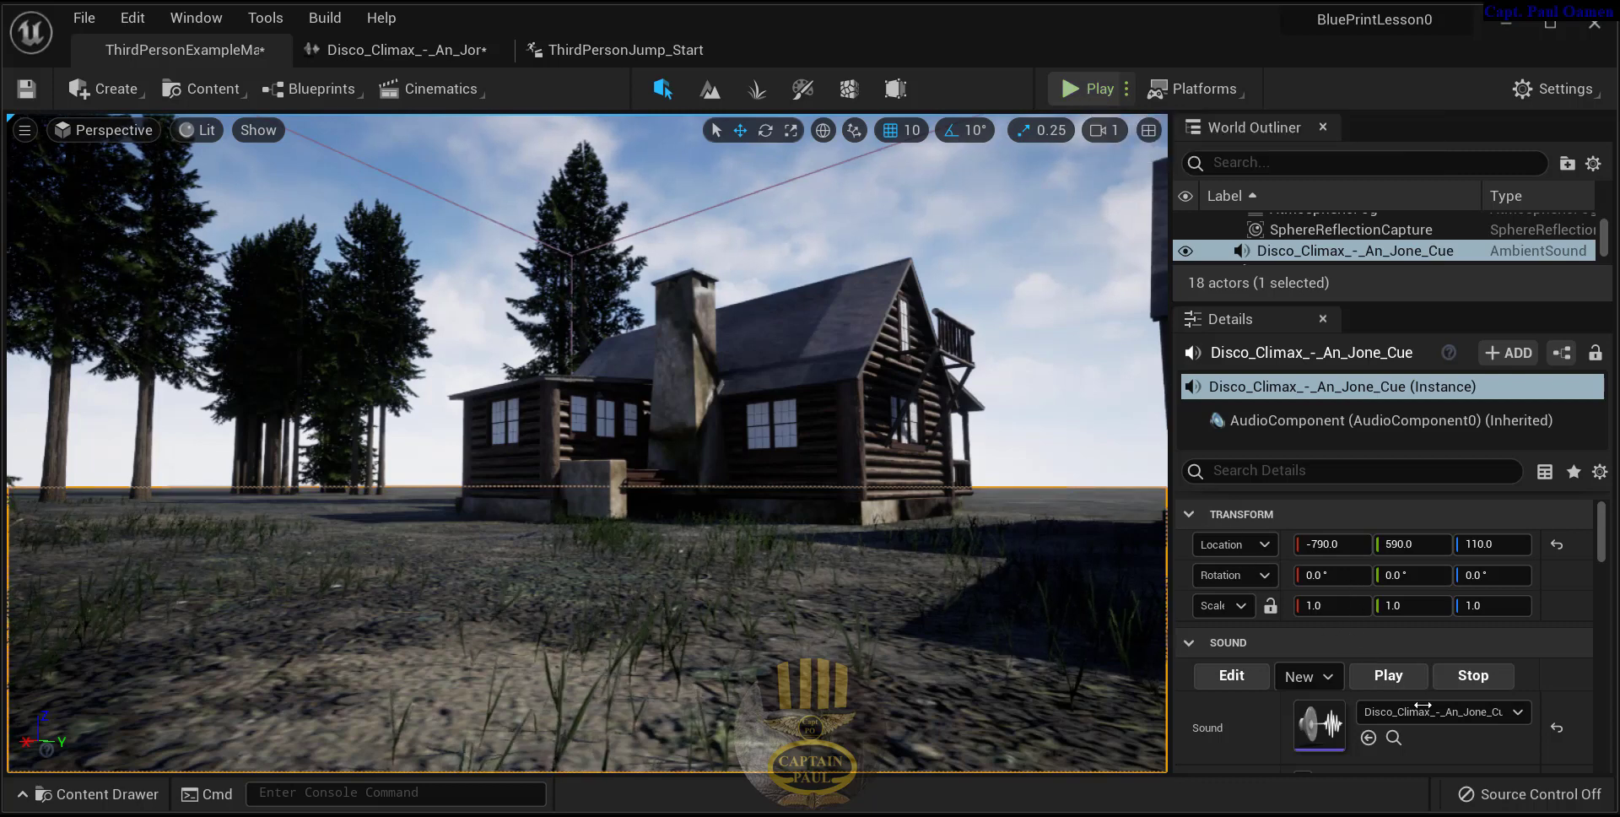
key("alt+p")
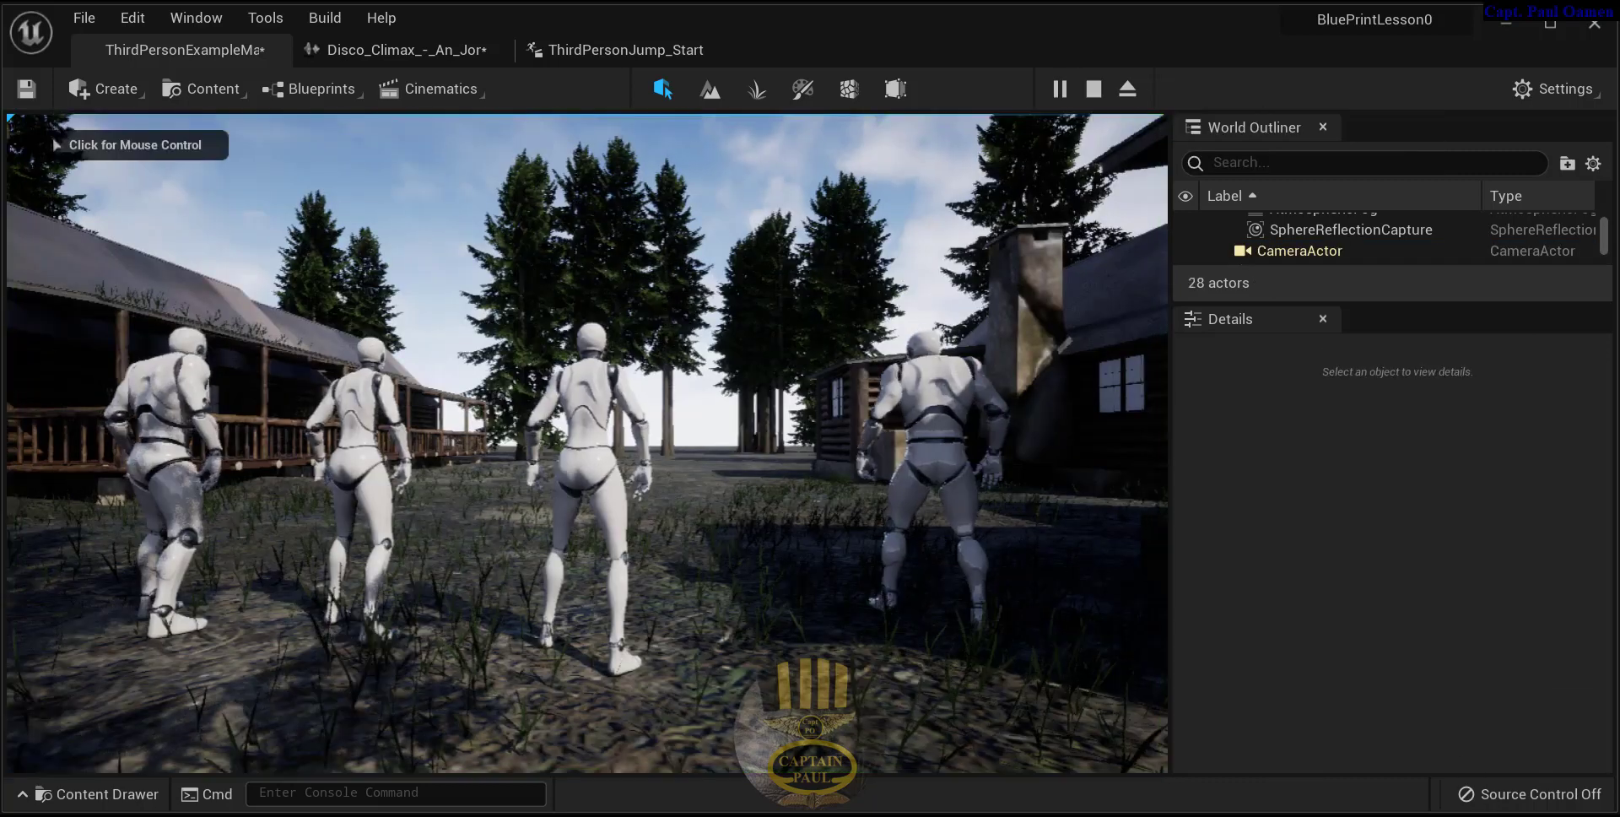
left_click(892, 737)
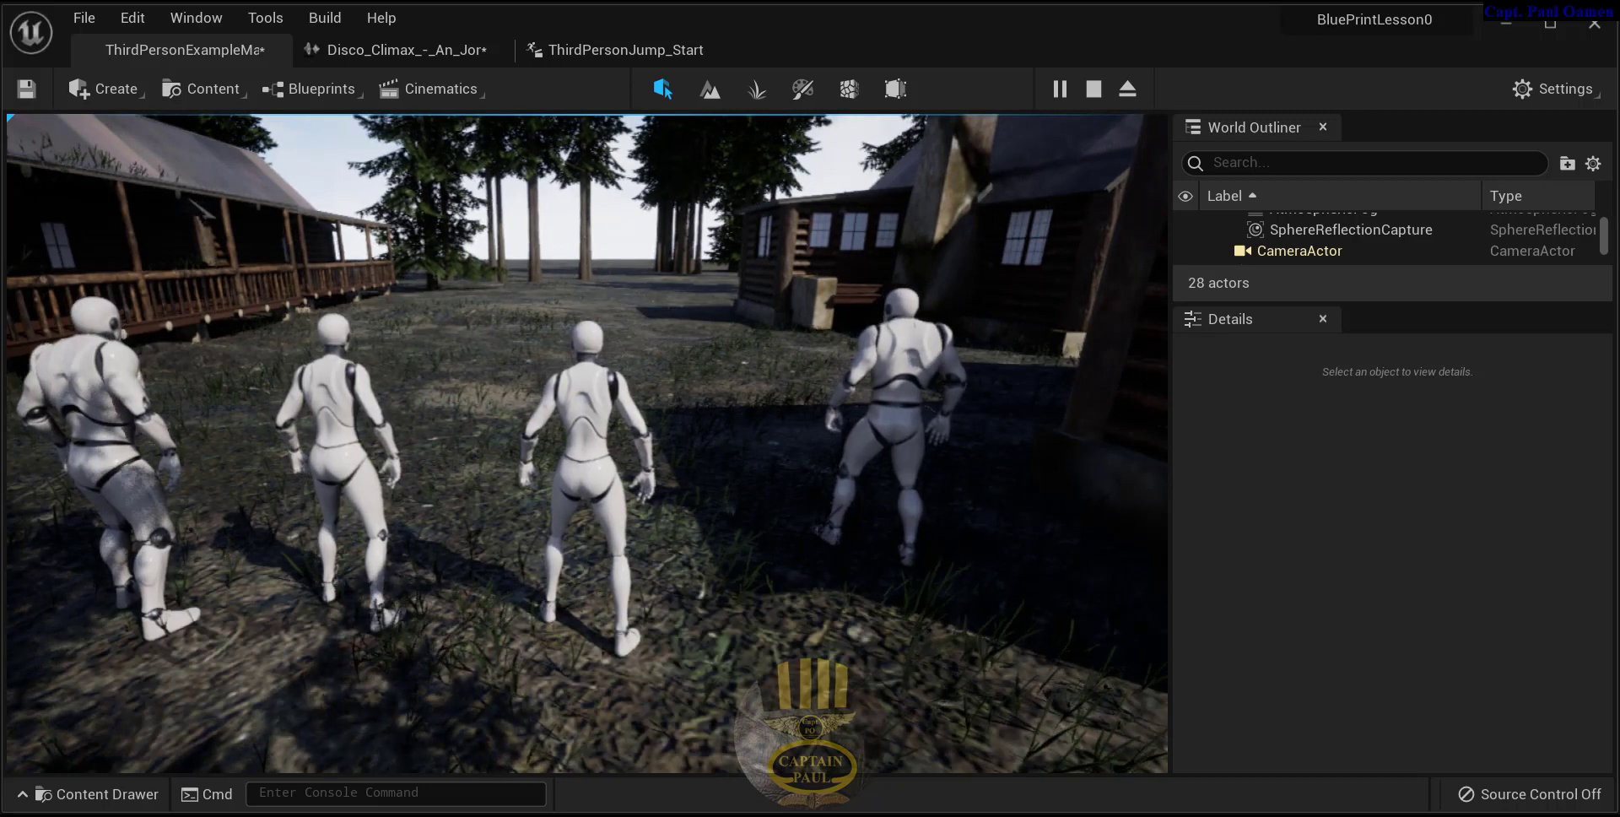
key("Escape")
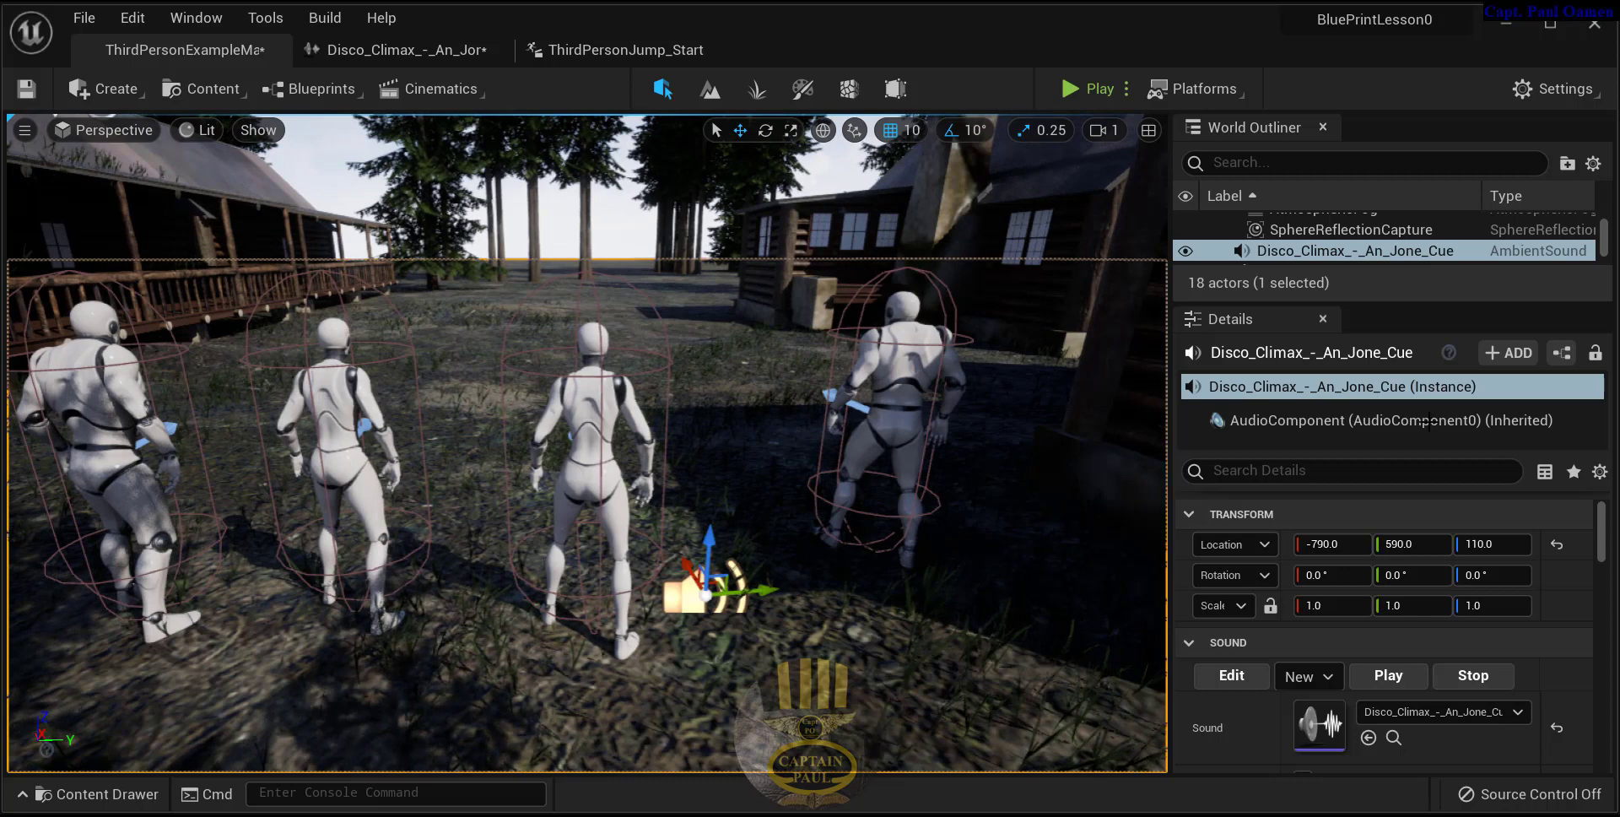
Step: Delete the Disco_Climax_-_An_Jone_Cue ambient sound actor from the level
right_click(1366, 388)
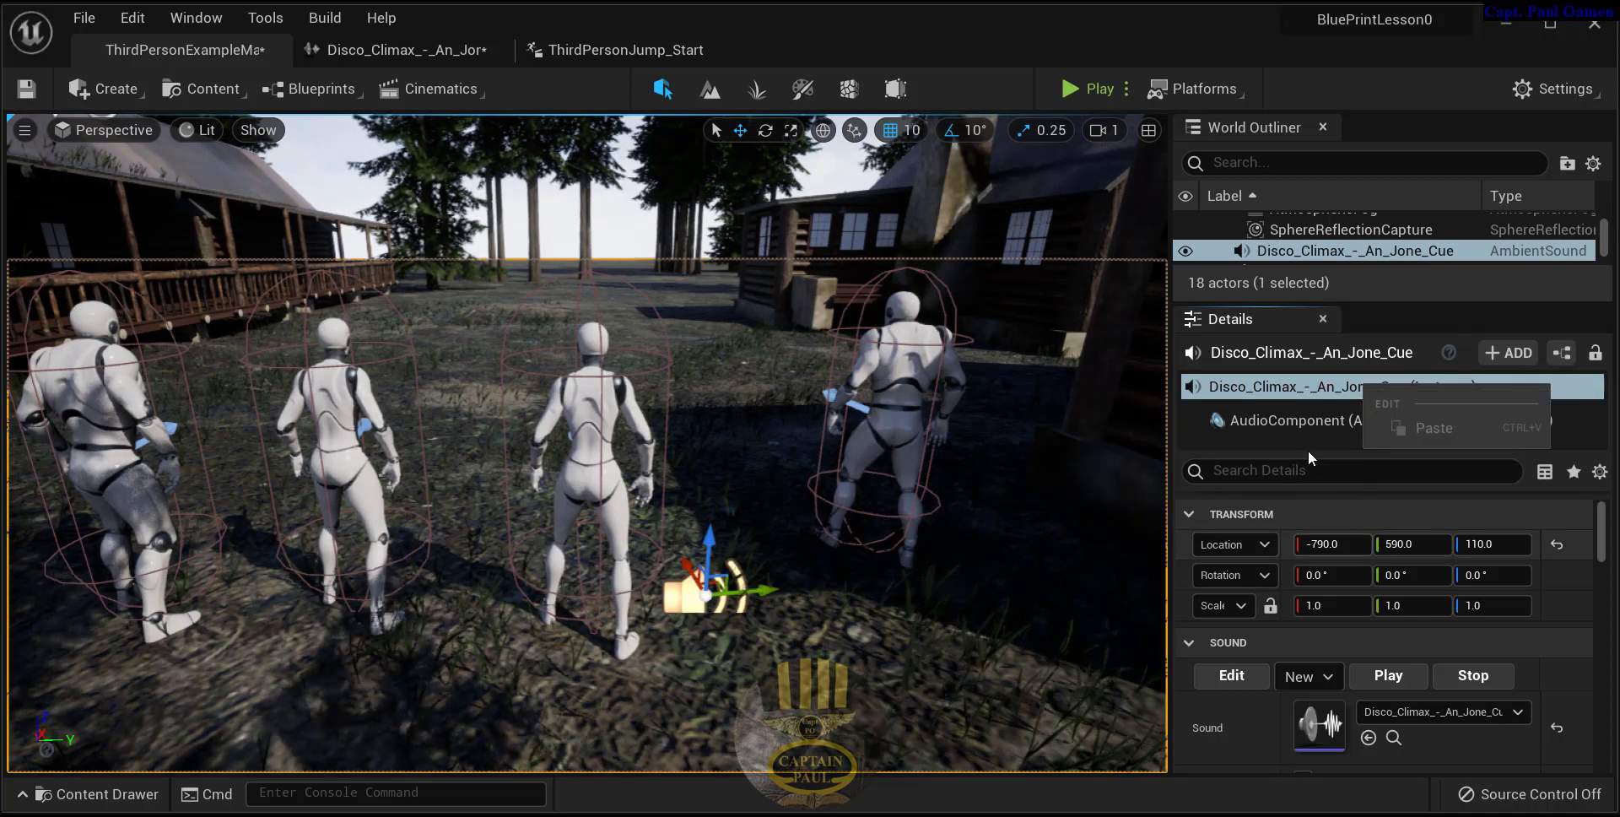
left_click(1233, 392)
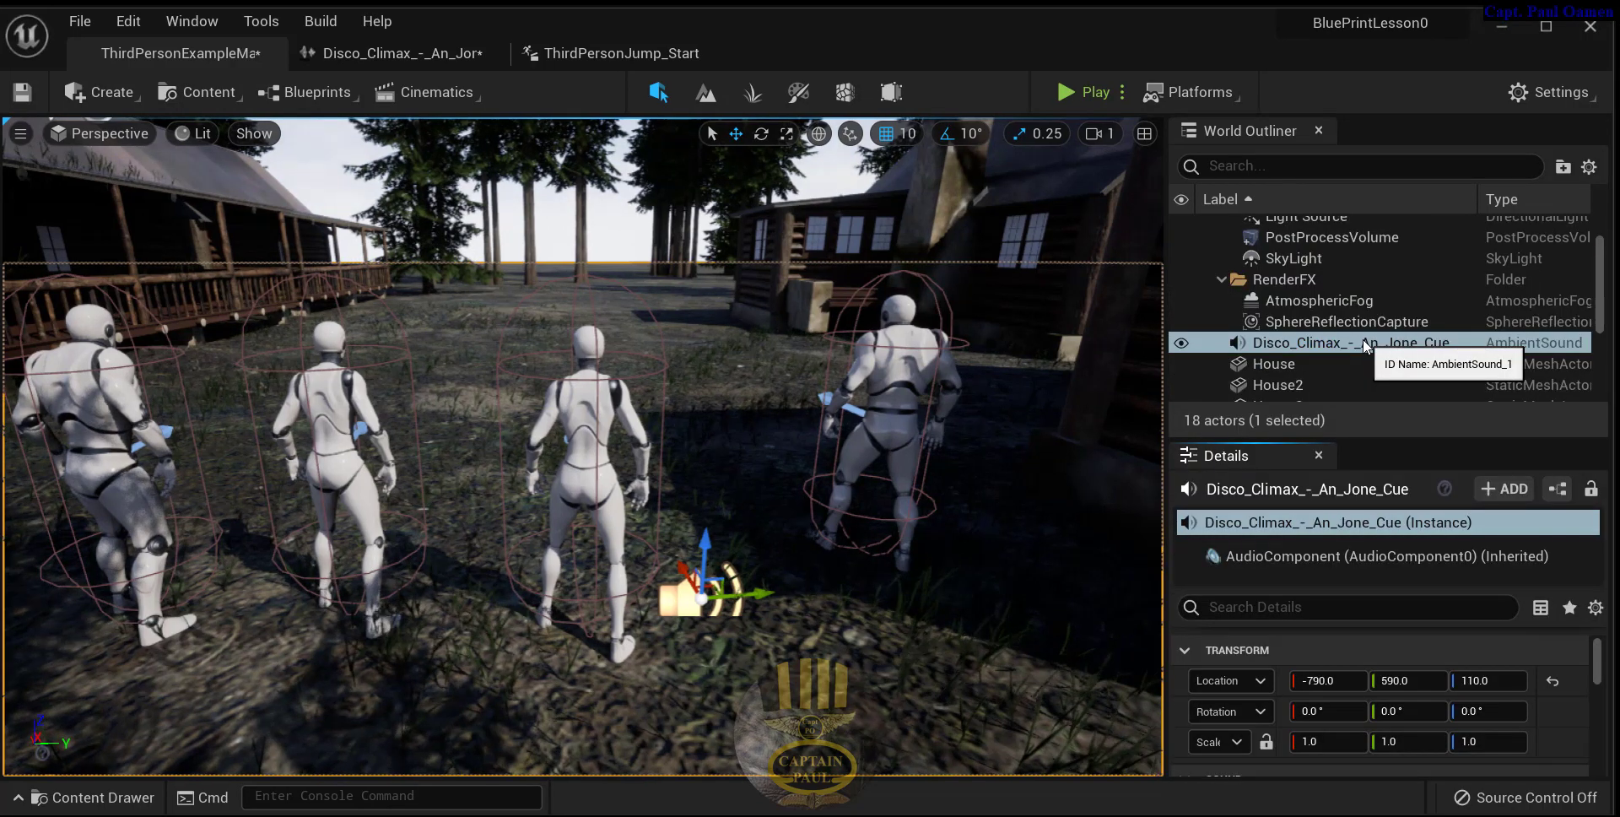
left_click(1364, 344)
key("Delete")
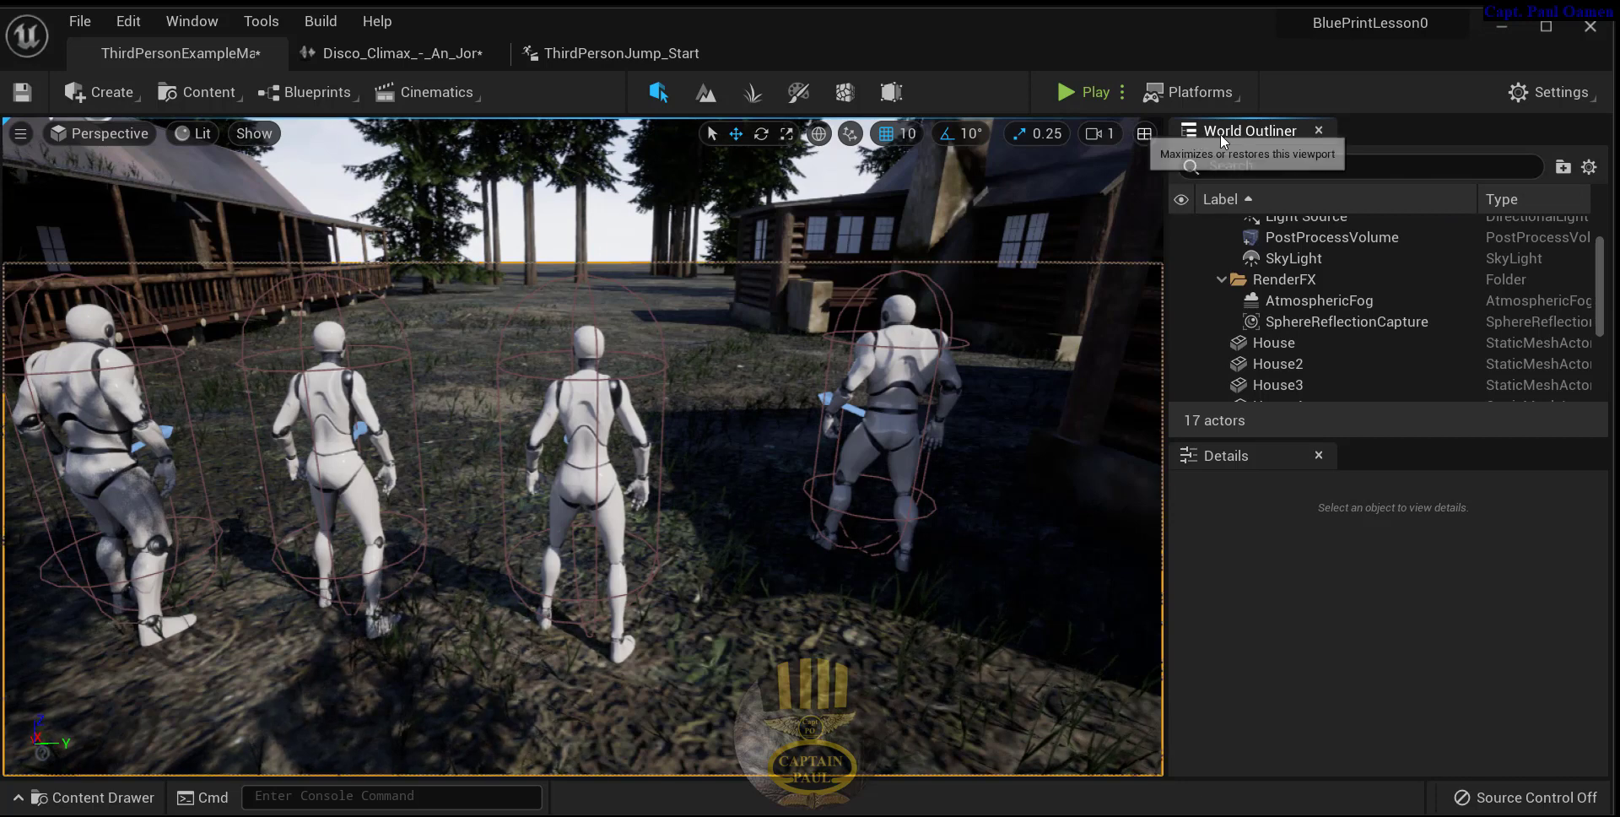
Step: Move the World Outliner and Details panels to the sidebar
right_click(1247, 137)
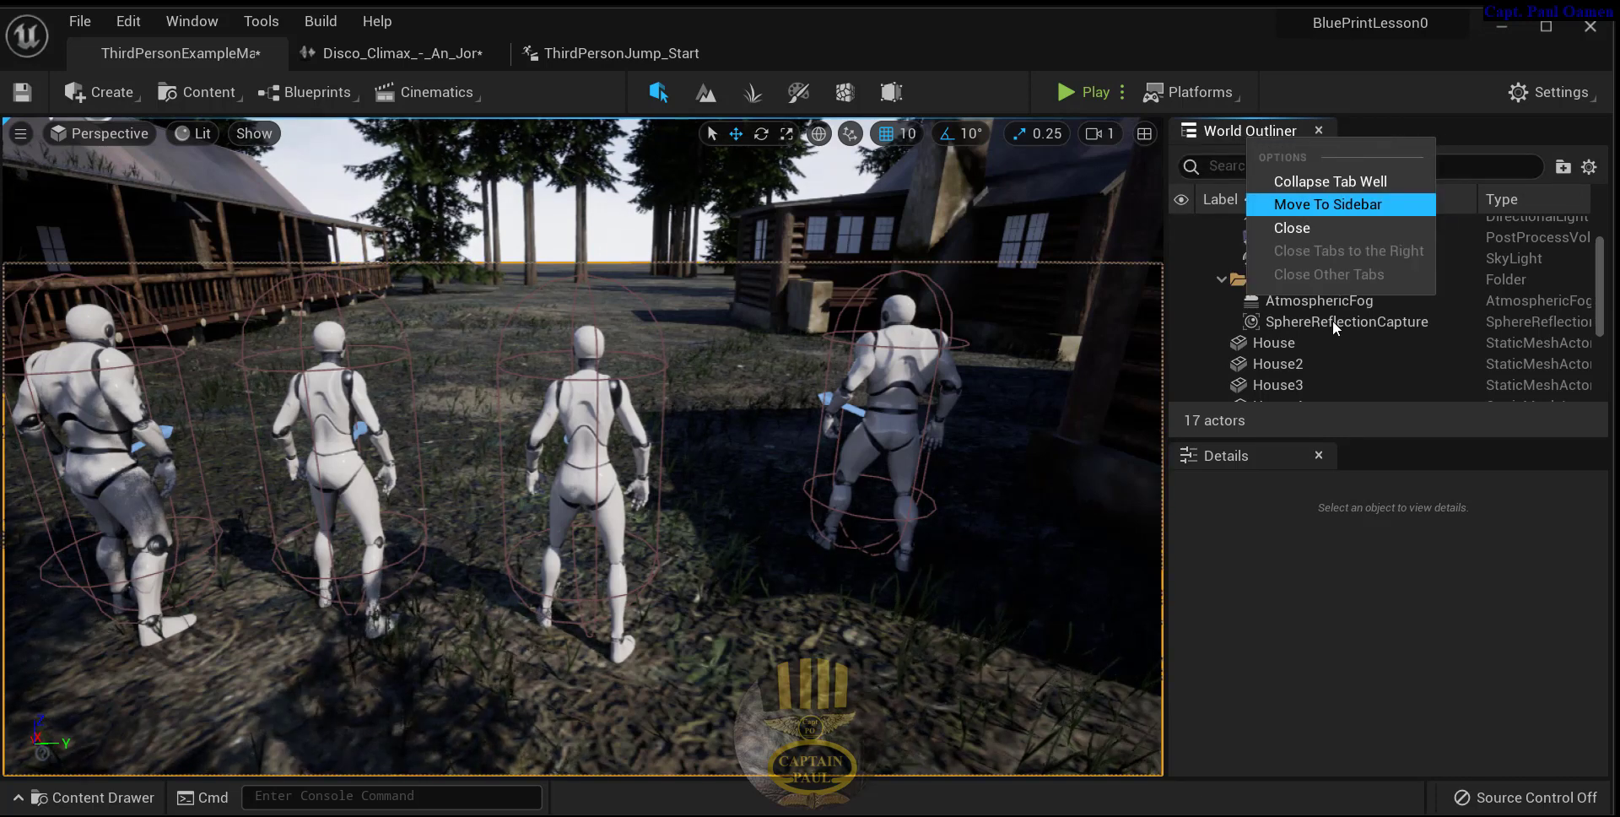
left_click(1308, 205)
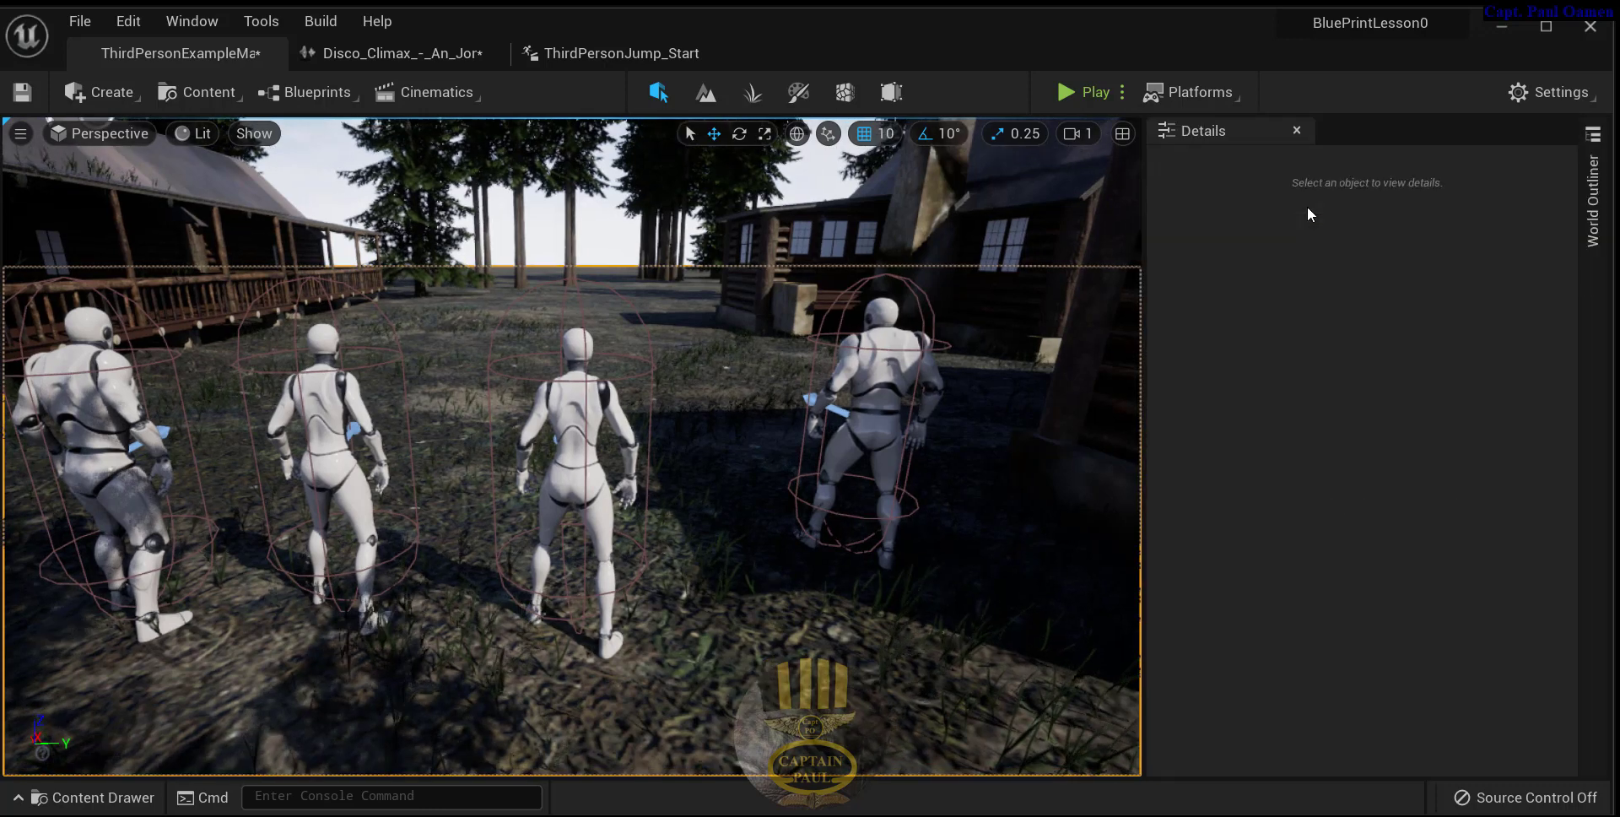
right_click(1237, 136)
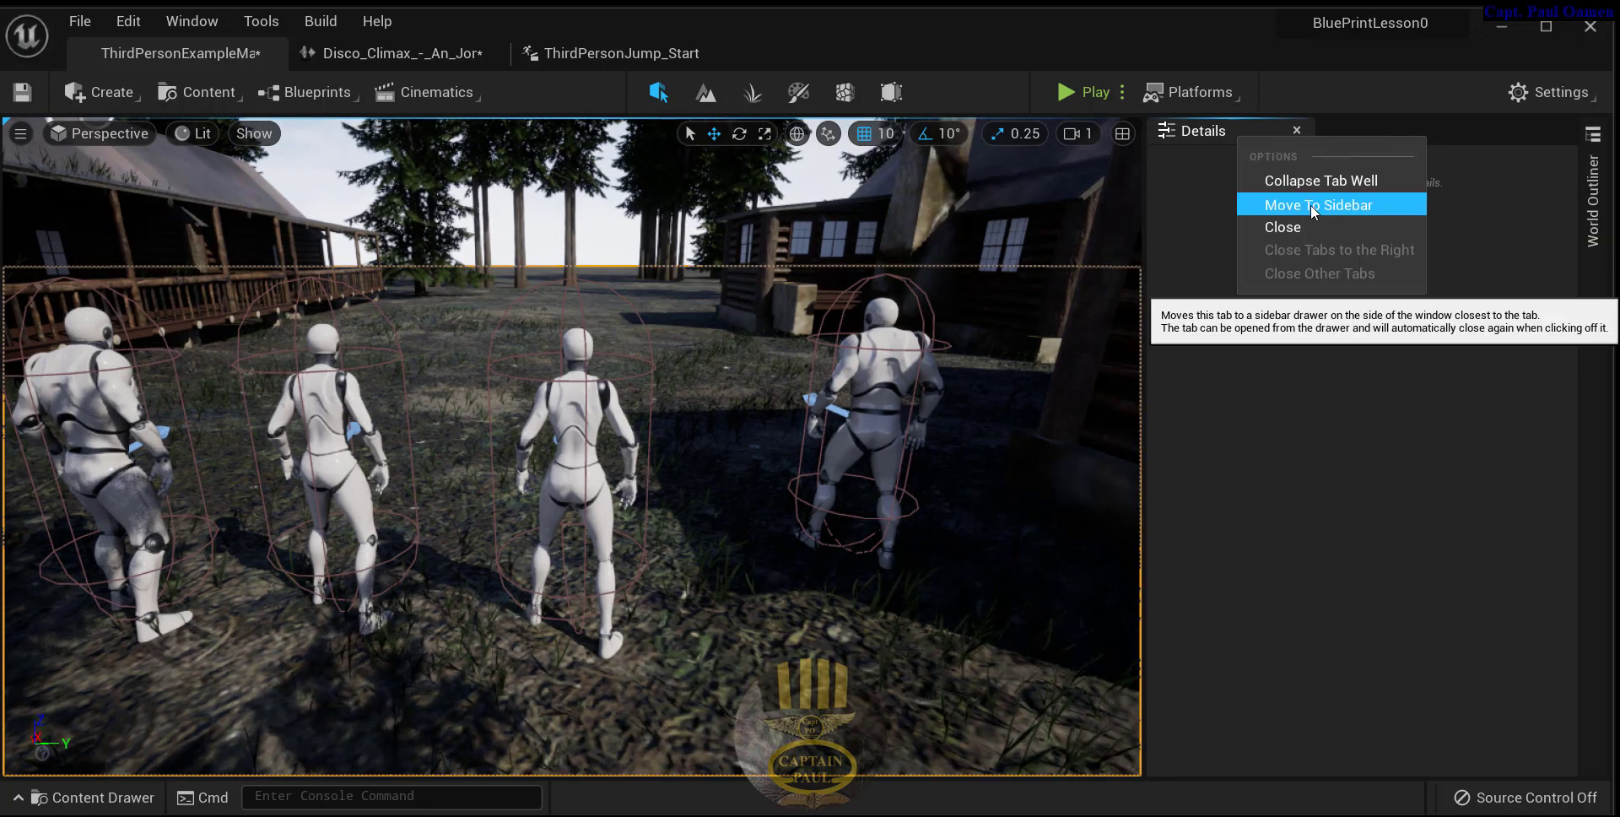
left_click(1310, 205)
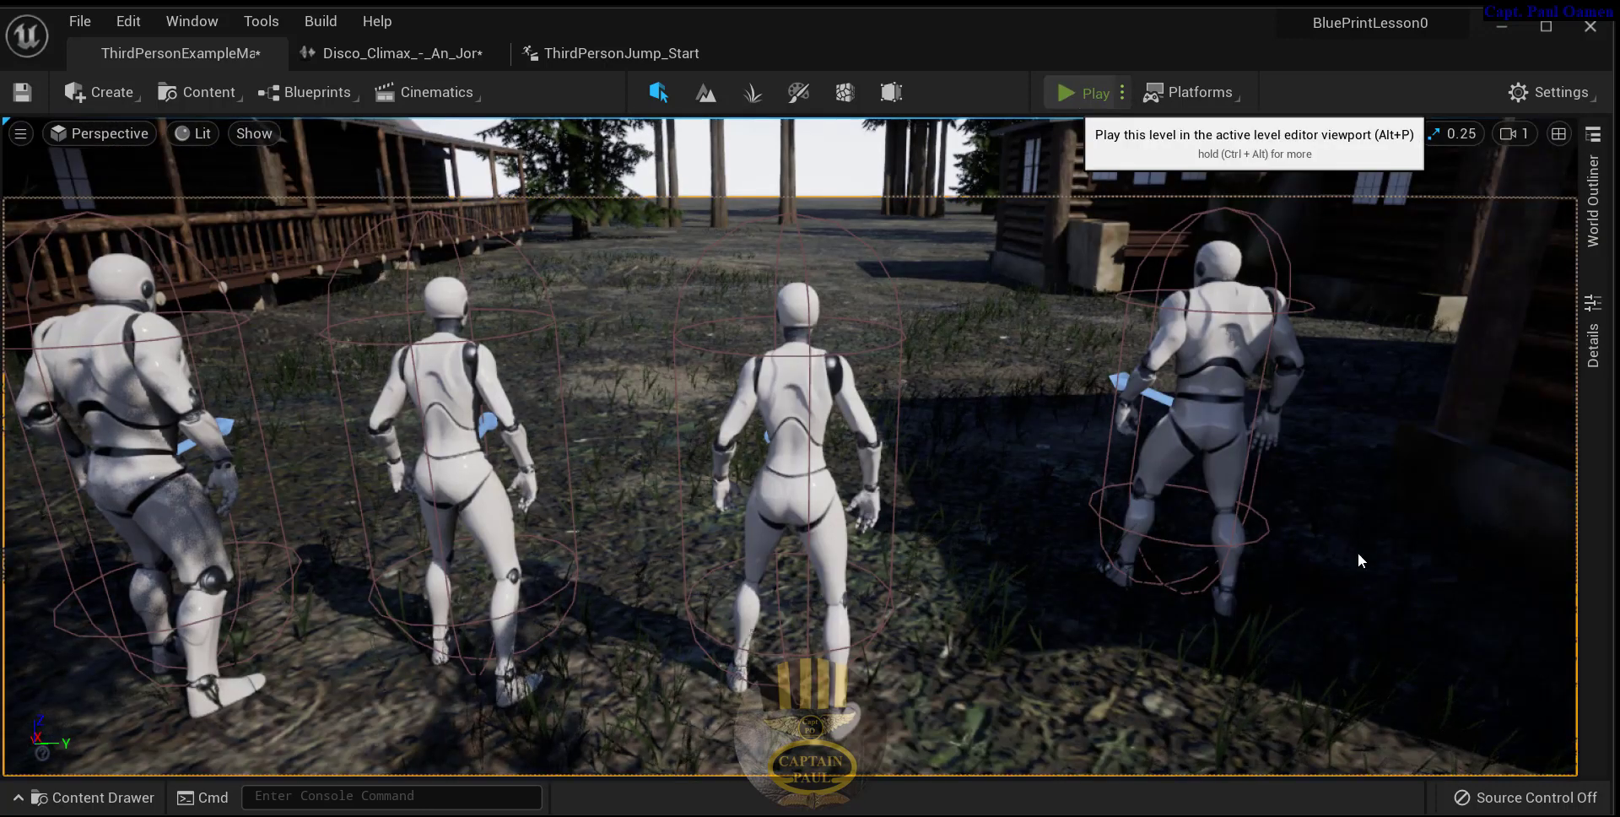
left_click(1074, 94)
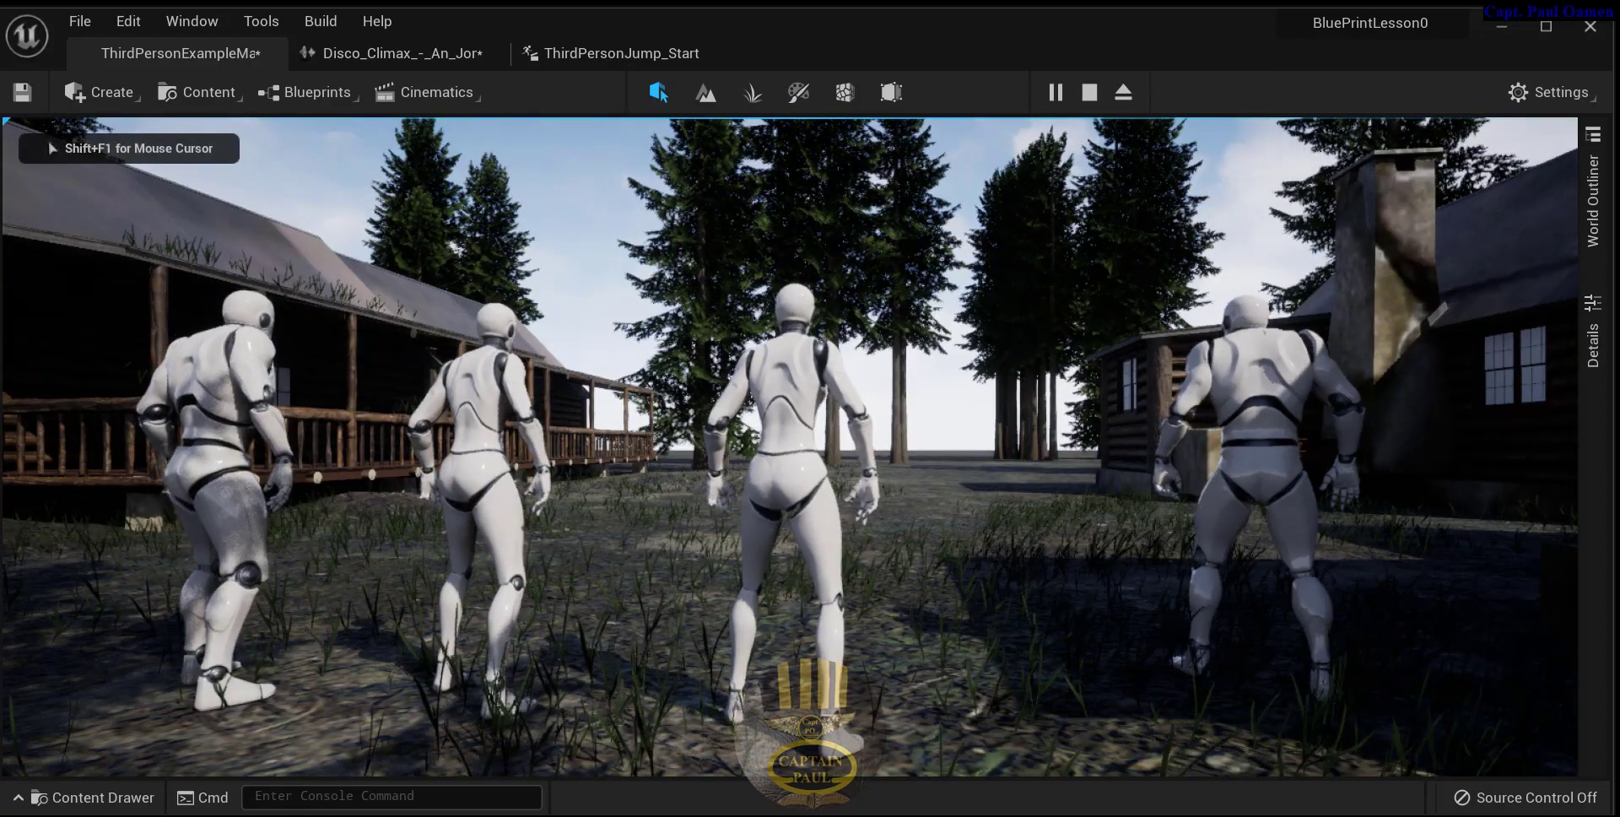
left_click(810, 421)
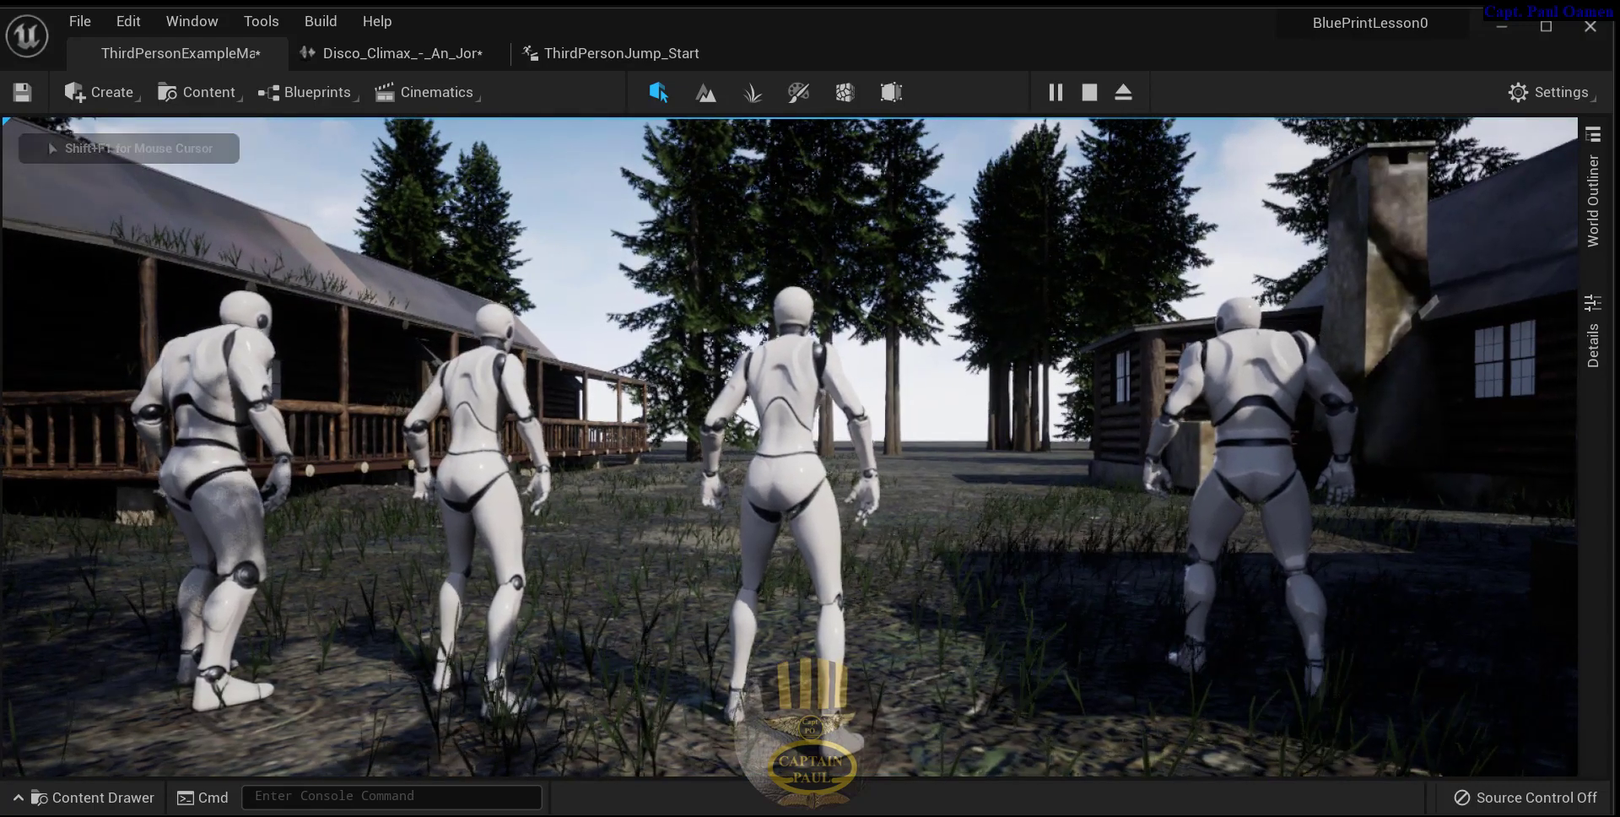
key("w")
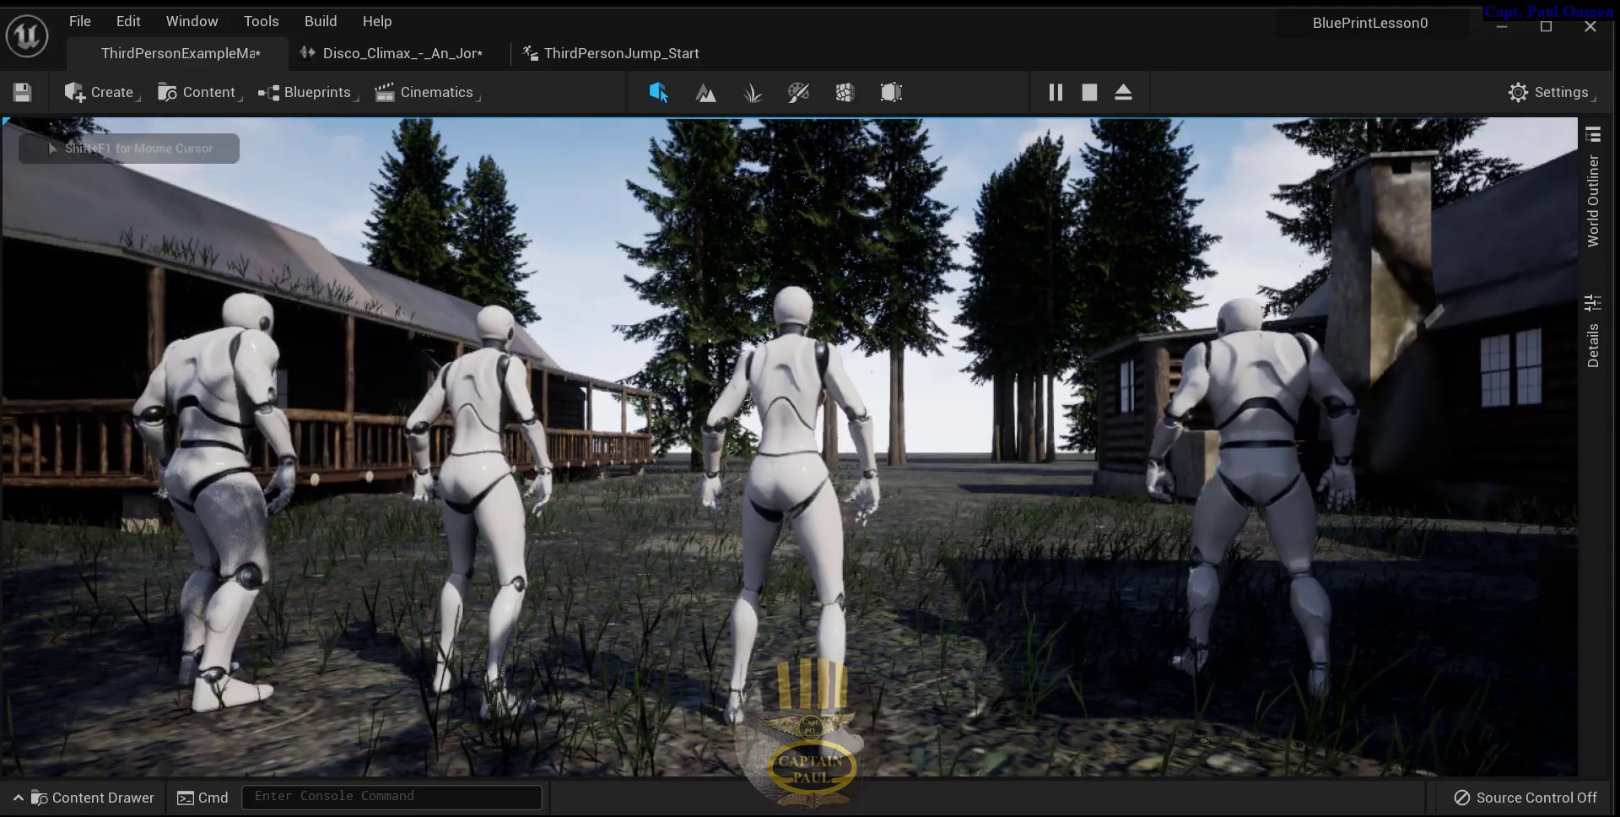
key("space")
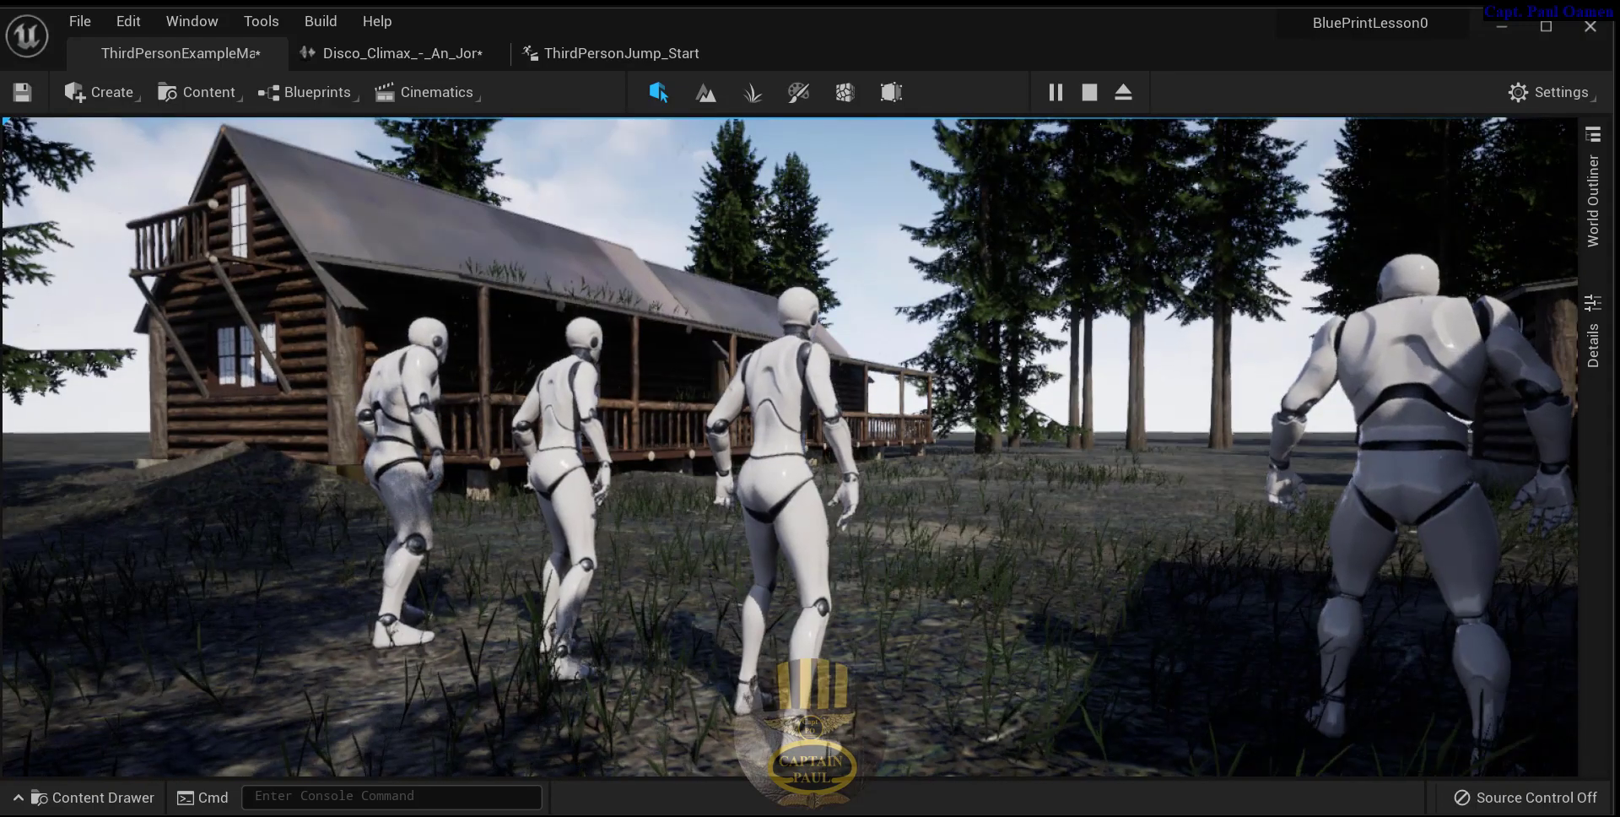
key("Escape")
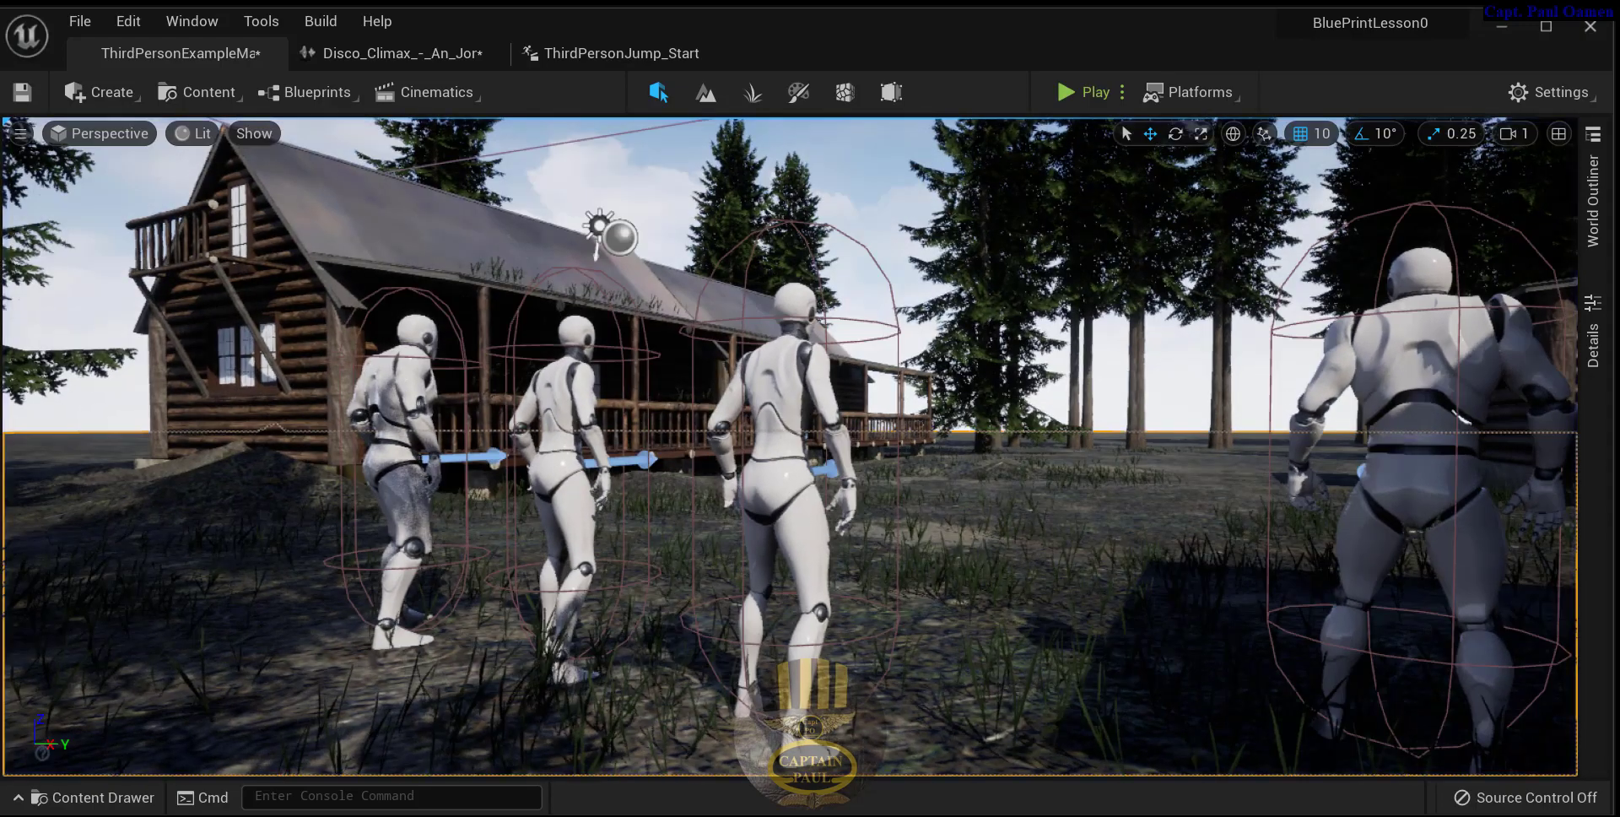